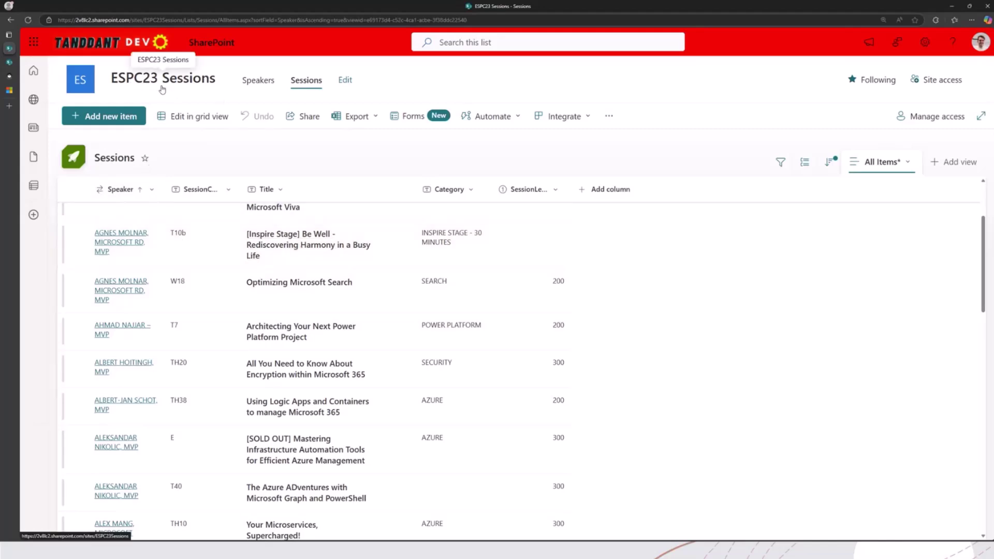
scroll(322, 299, "down", 3)
scroll(327, 303, "down", 3)
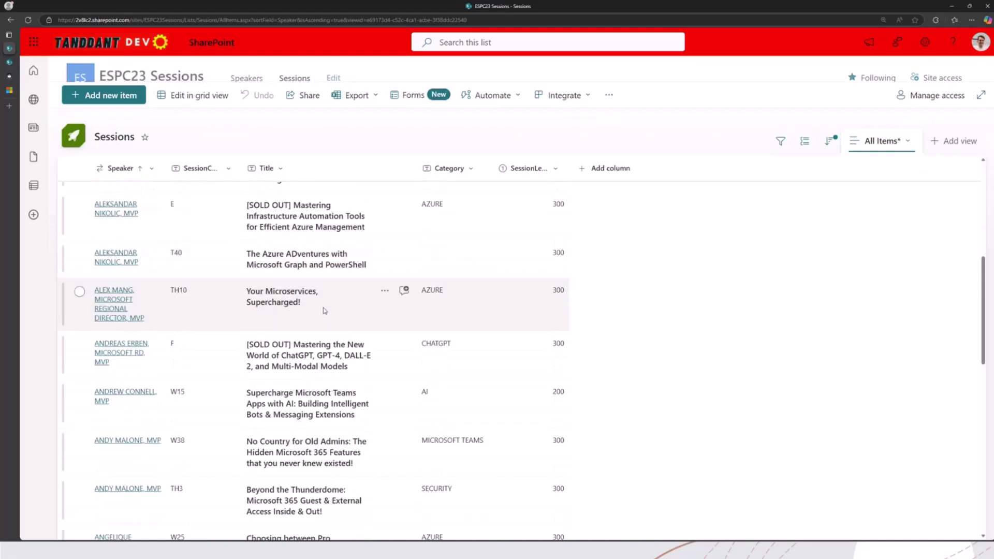
scroll(333, 310, "down", 5)
scroll(326, 307, "down", 3)
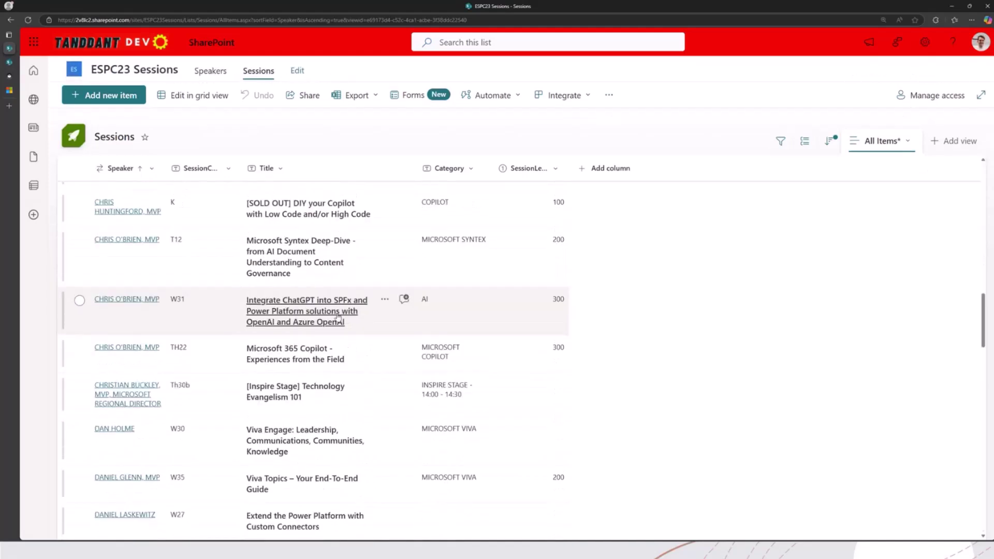
Step: View the Speakers list briefly, then return to the Sessions list
left_click(210, 71)
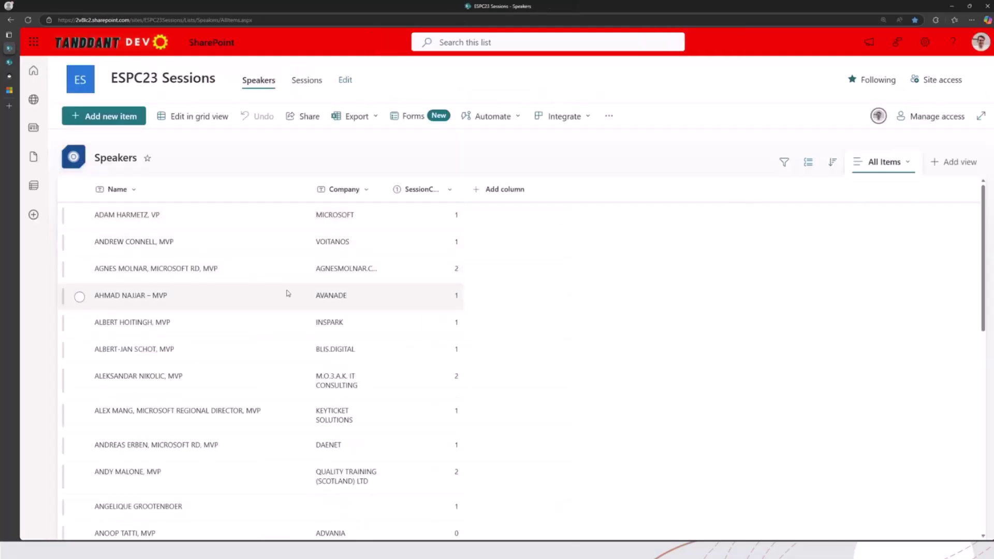
left_click(307, 80)
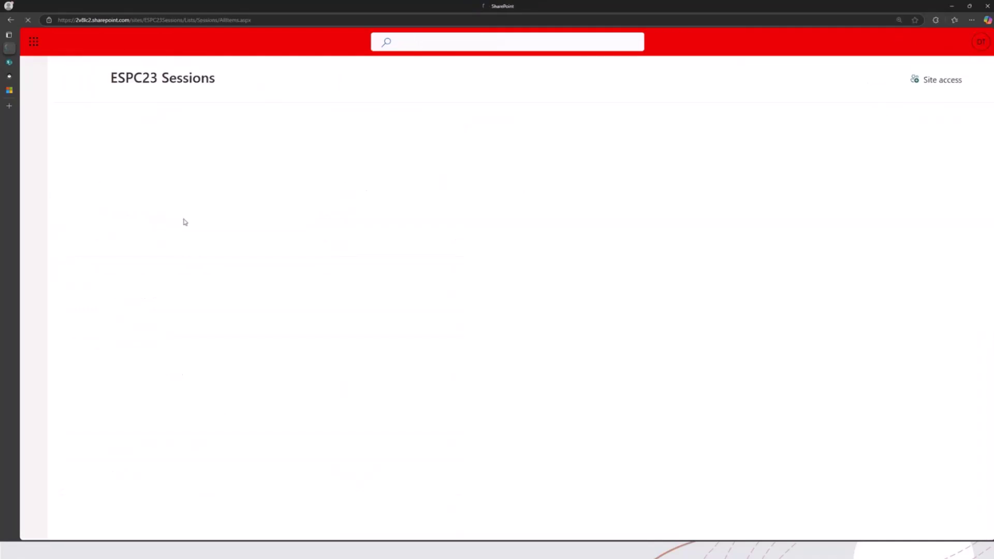
scroll(154, 228, "down", 3)
scroll(147, 257, "down", 3)
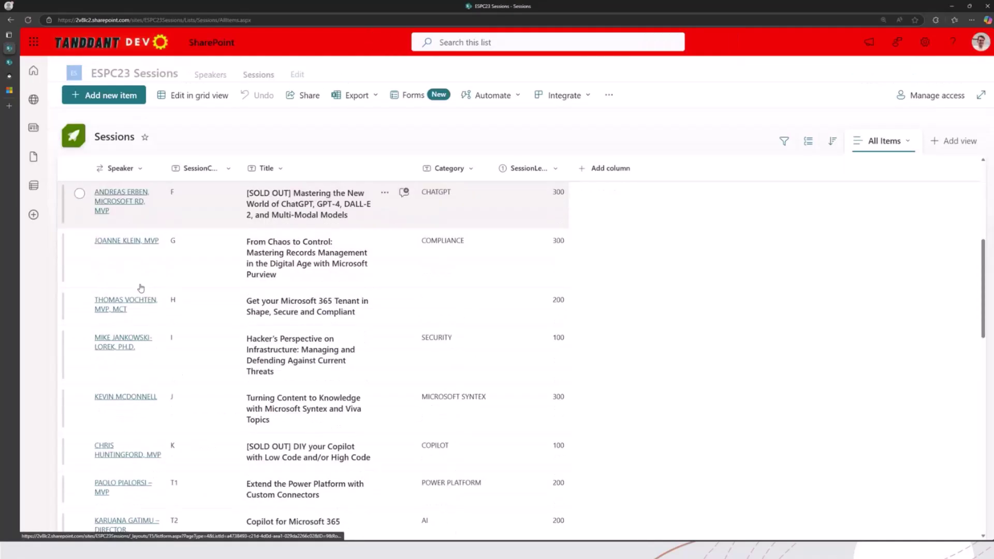
scroll(140, 287, "down", 3)
scroll(141, 286, "up", 5)
scroll(141, 287, "up", 5)
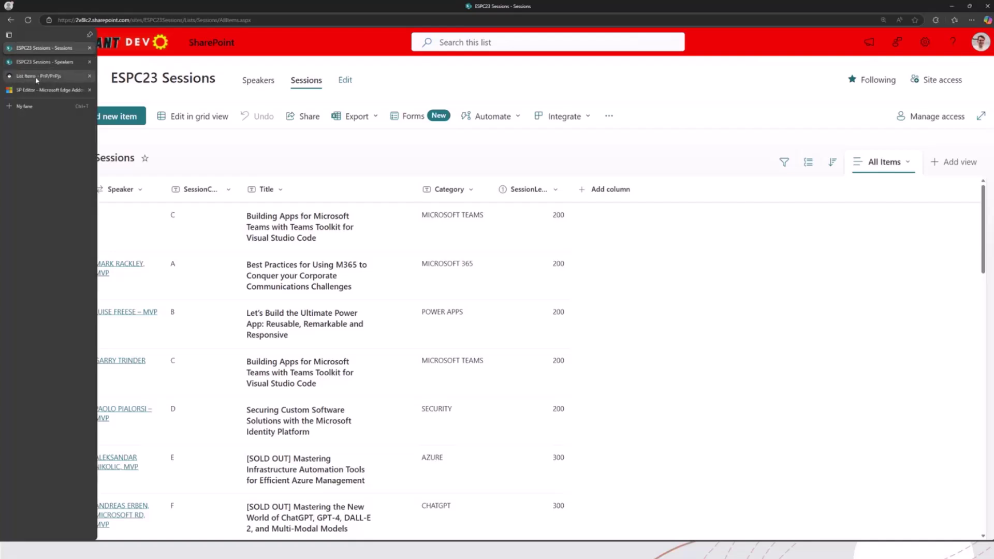
Step: Review the PnPjs List Items fluent filter docs, then show the SP Editor add-on page
left_click(39, 76)
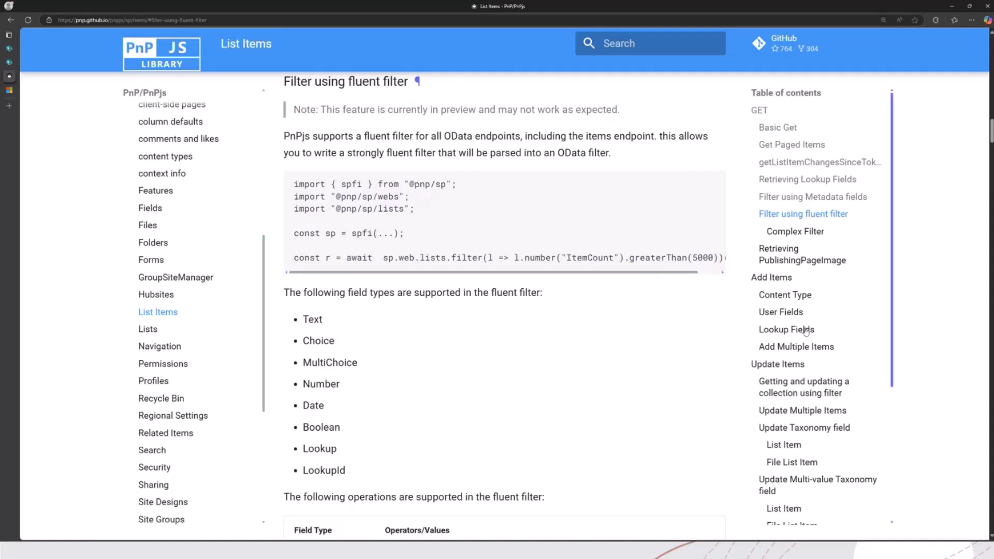
scroll(807, 333, "up", 1)
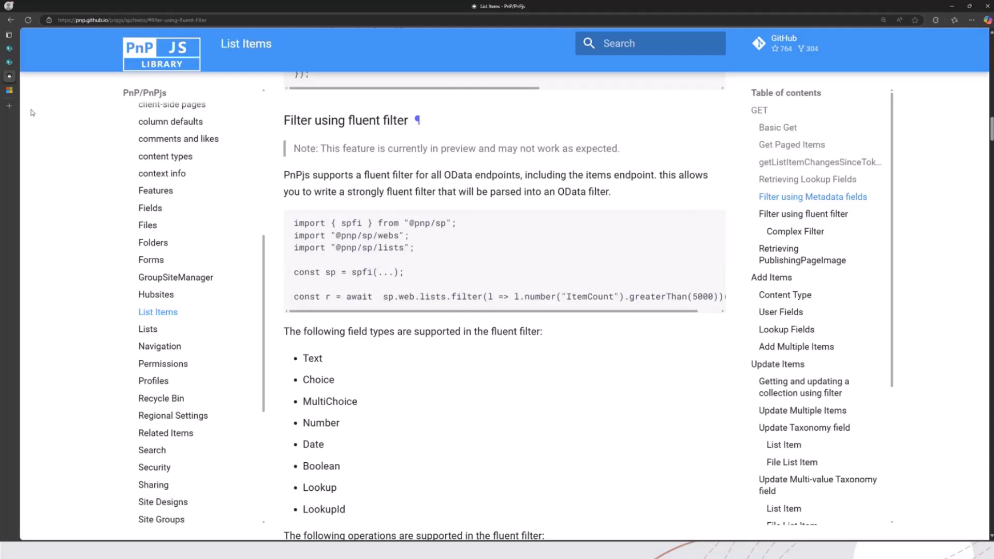
mouse_move(9, 70)
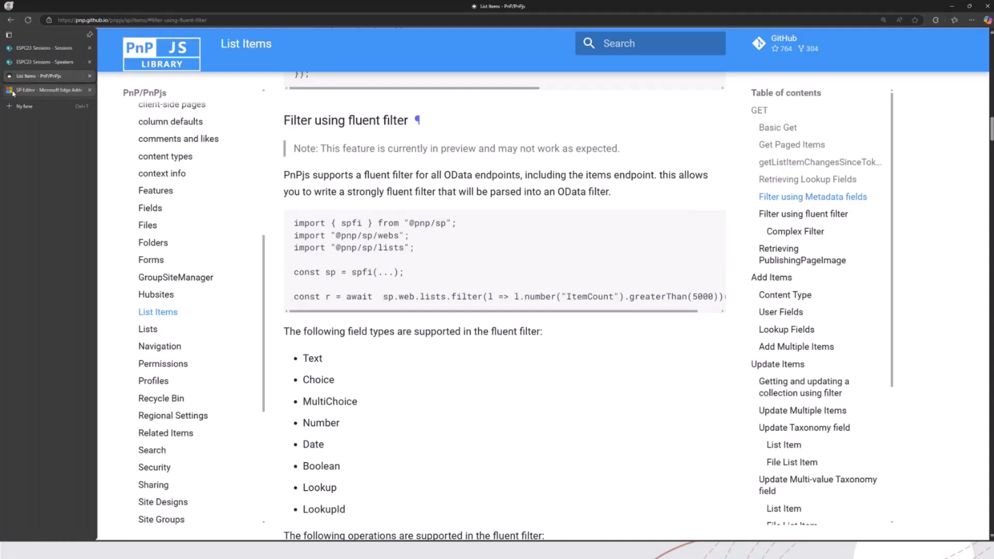
left_click(42, 90)
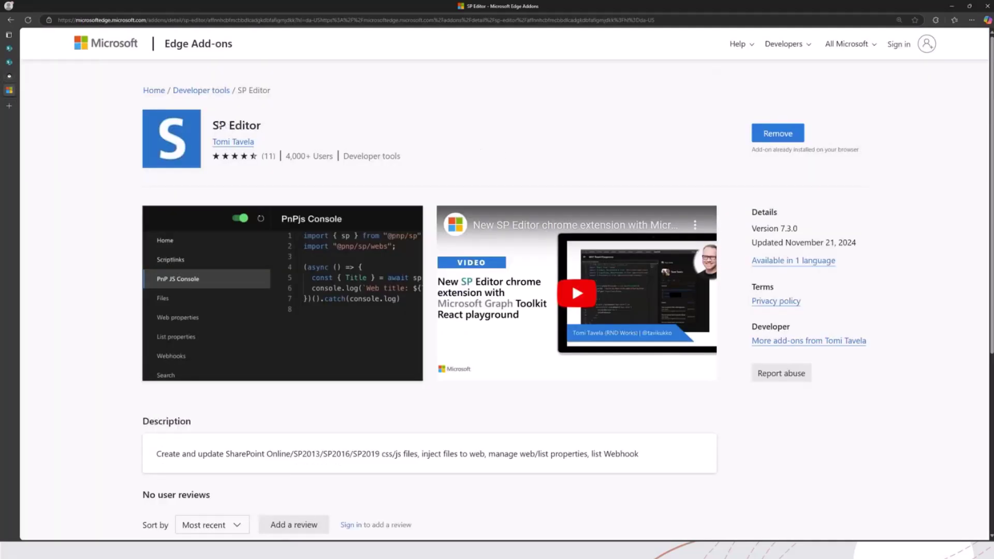
triple_click(228, 125)
left_click(320, 130)
Step: Show the Speakers list and open SP Editor's PnPjs Console in DevTools
left_click(10, 60)
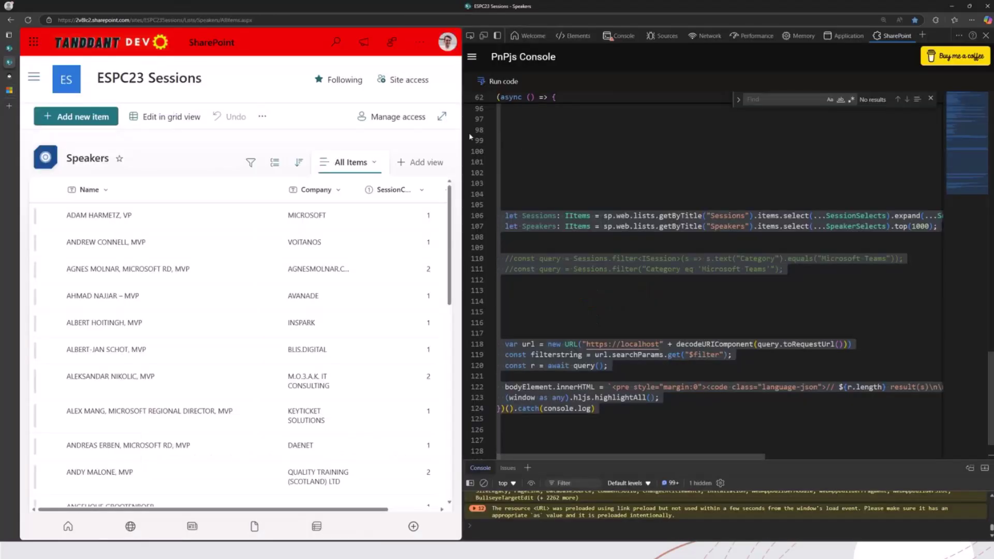
left_click(10, 74)
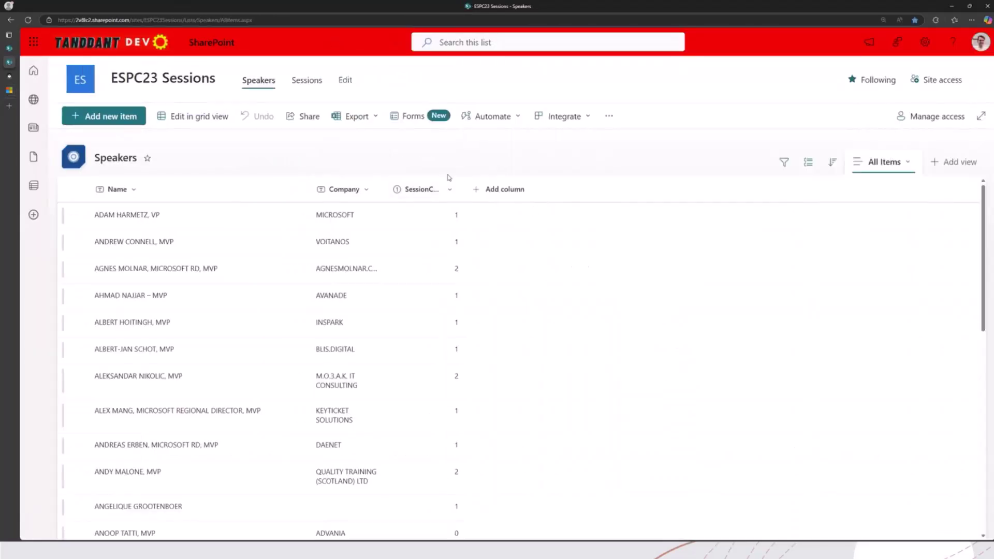
key("F12")
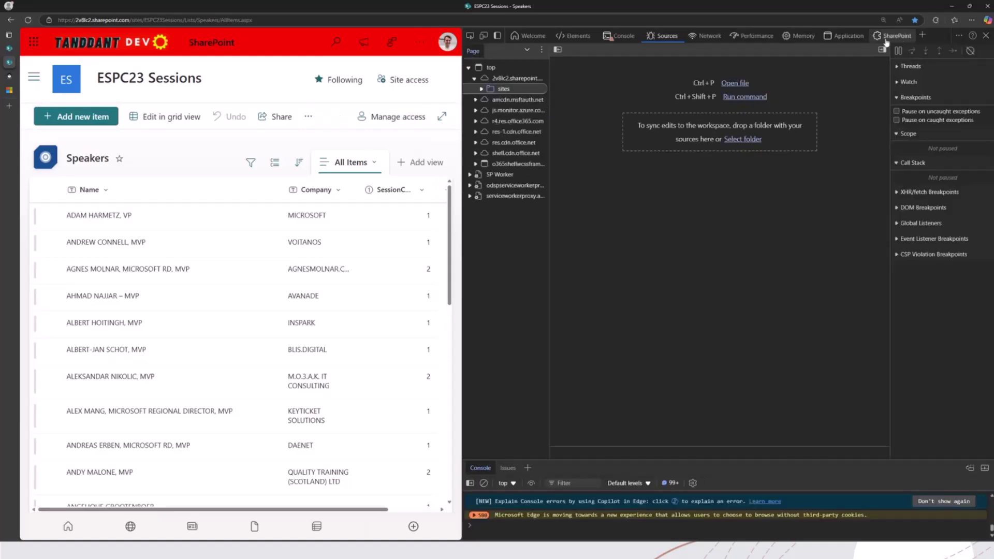
left_click(895, 36)
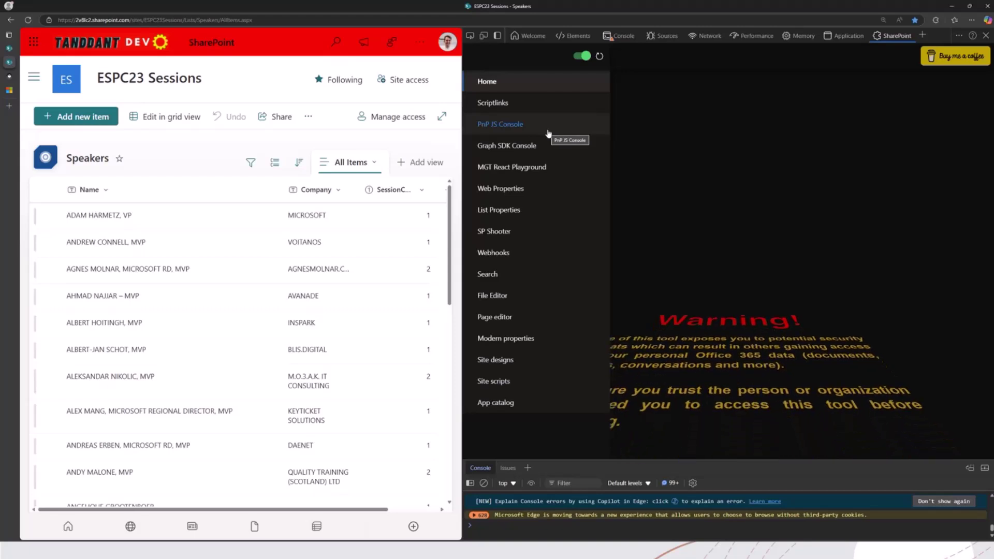
left_click(548, 128)
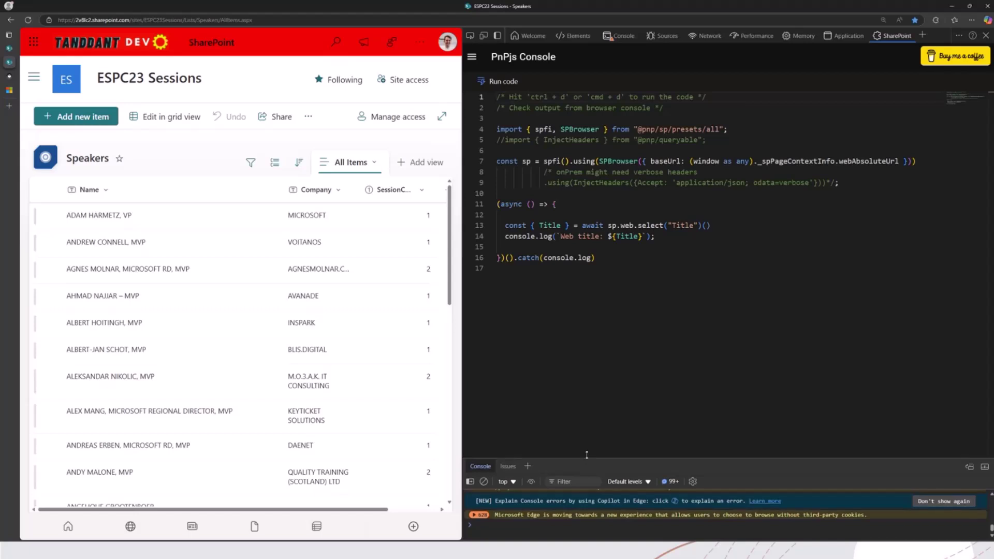
Step: Run the starter code, logging web title 'ESPC23 Sessions', then select all code for replacement
left_click_drag(586, 462, 586, 394)
left_click(483, 415)
left_click(673, 219)
key("ctrl+d")
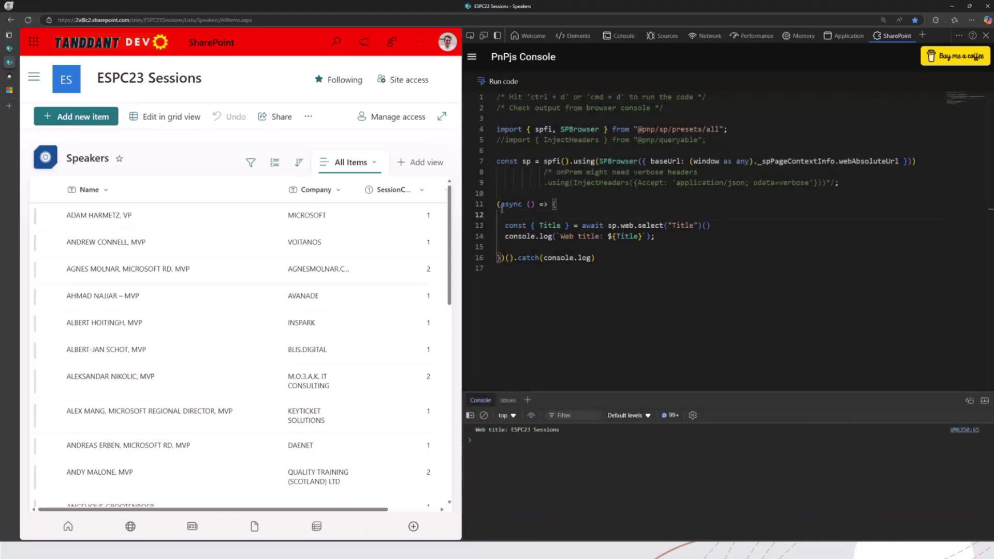
left_click_drag(500, 218, 708, 233)
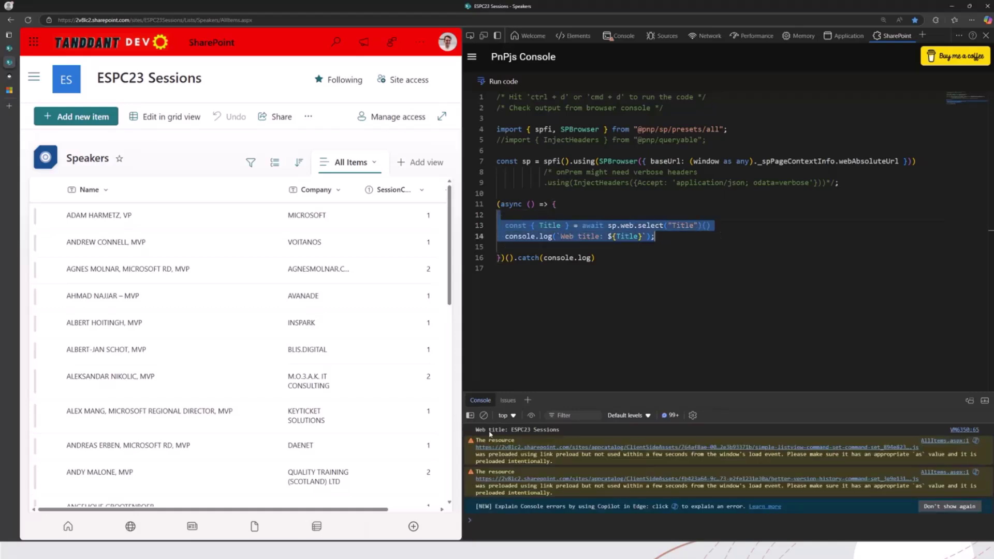
left_click(666, 319)
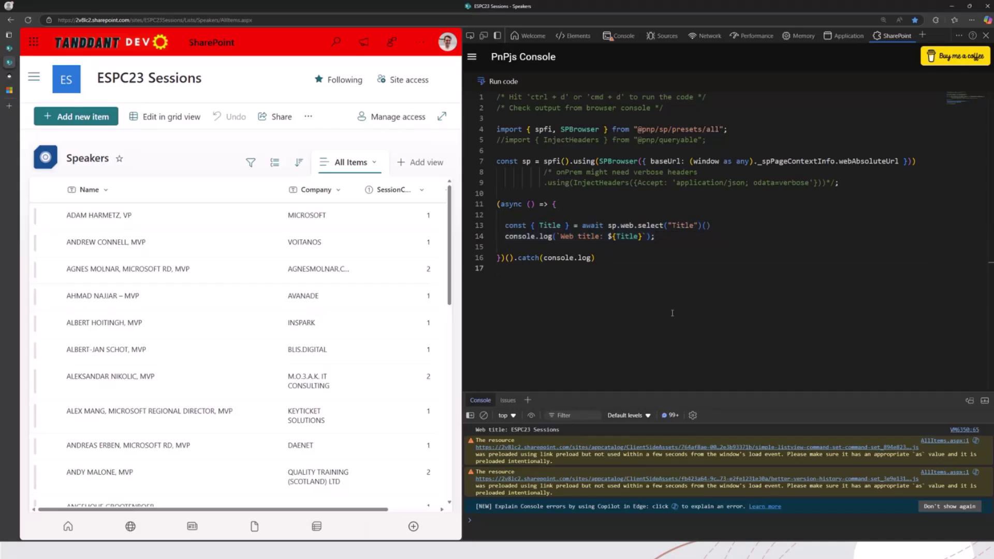
key("ctrl+a")
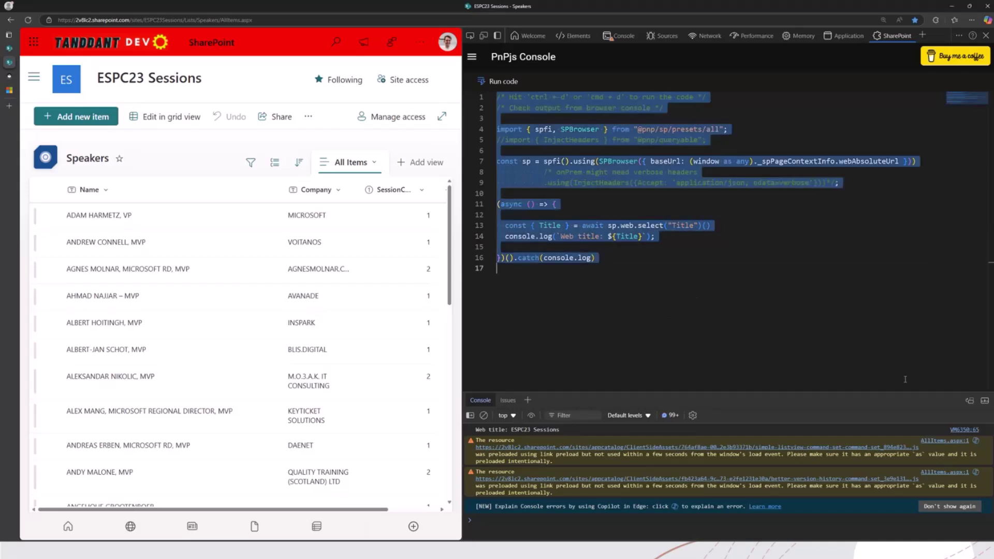
key("super+v")
Step: Paste the filter demo script and run it, returning the Sessions and Speakers lists with Ids
left_click(578, 180)
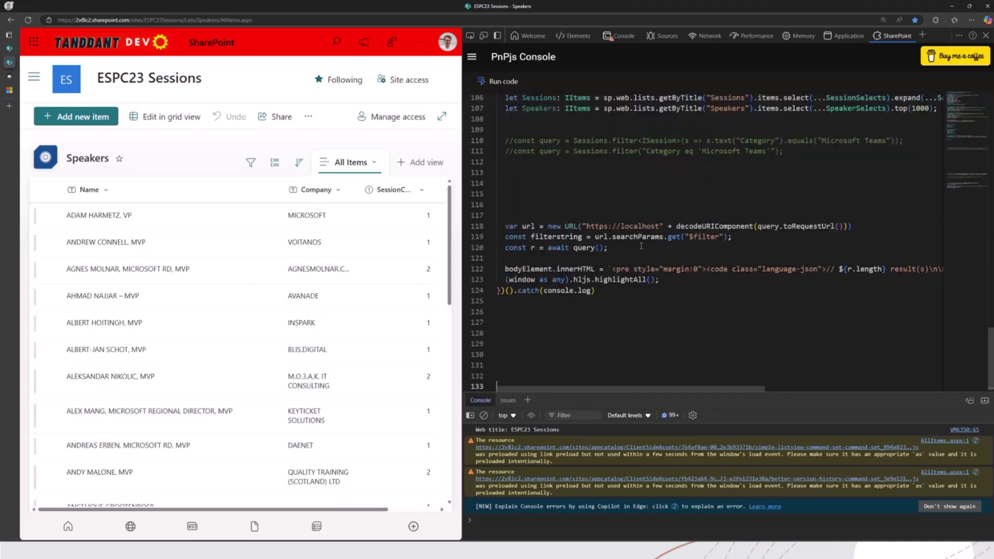
scroll(660, 233, "up", 15)
scroll(660, 234, "up", 15)
scroll(660, 233, "up", 15)
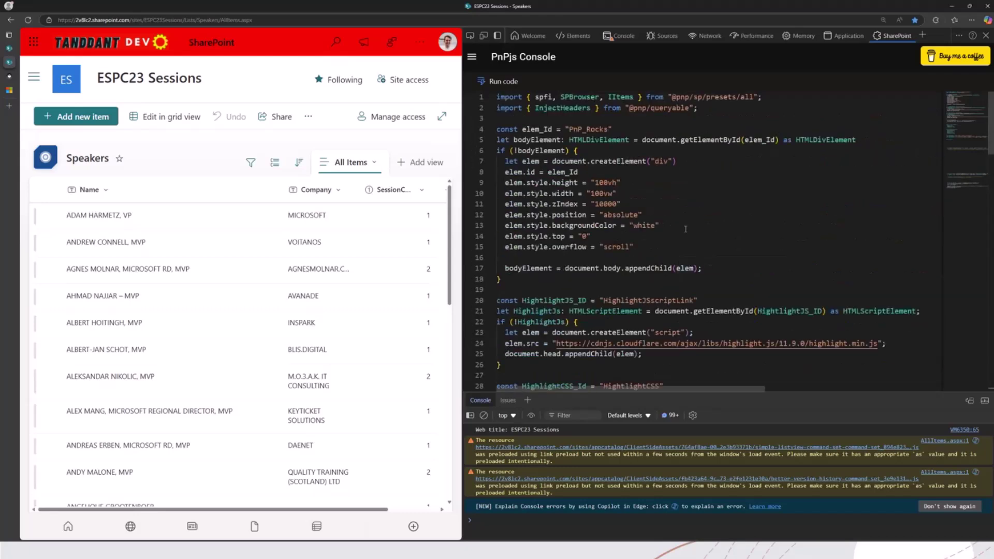
scroll(690, 228, "down", 3)
scroll(690, 227, "down", 3)
scroll(690, 227, "down", 2)
scroll(690, 233, "up", 2)
scroll(690, 235, "up", 5)
scroll(690, 236, "up", 3)
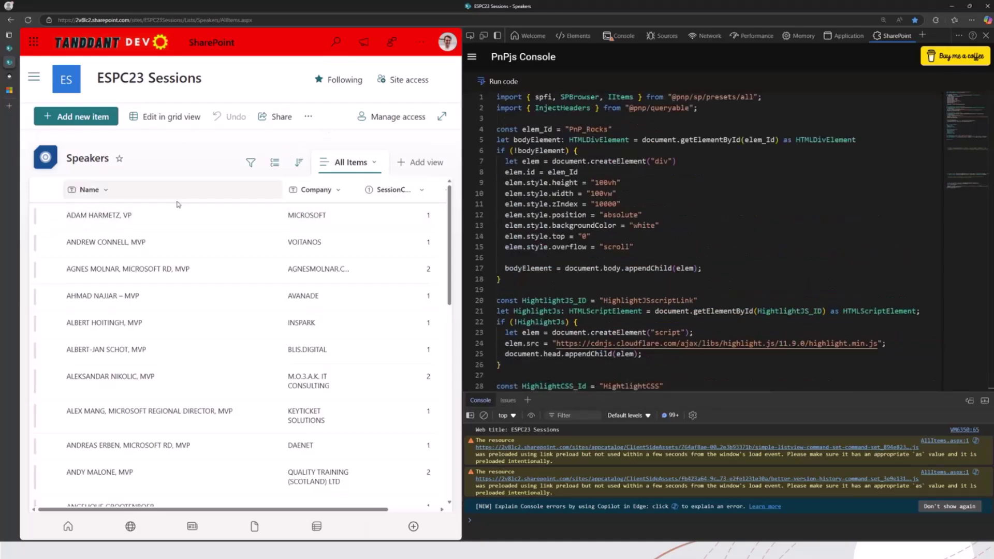
scroll(741, 228, "down", 4)
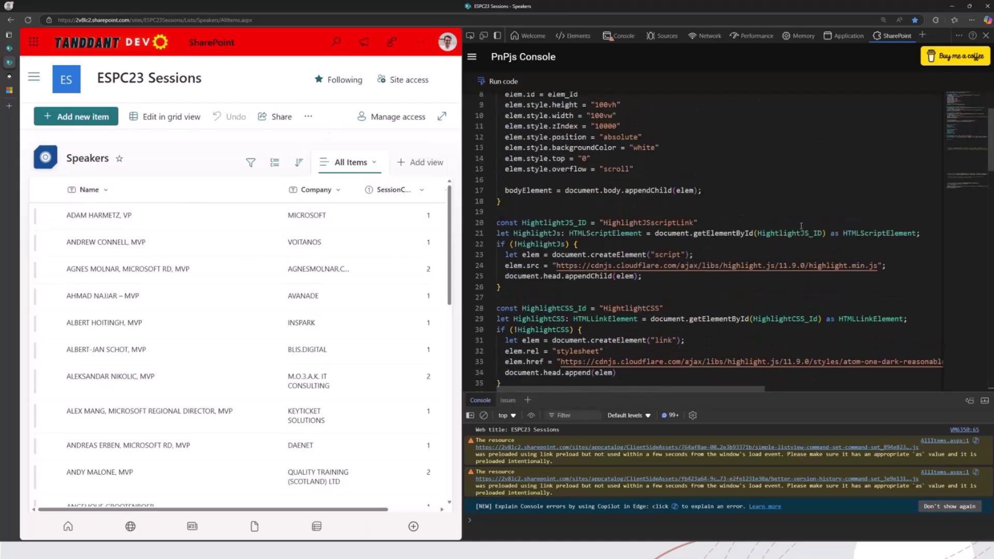
scroll(742, 228, "down", 4)
scroll(742, 228, "down", 3)
scroll(741, 228, "down", 3)
scroll(753, 229, "down", 3)
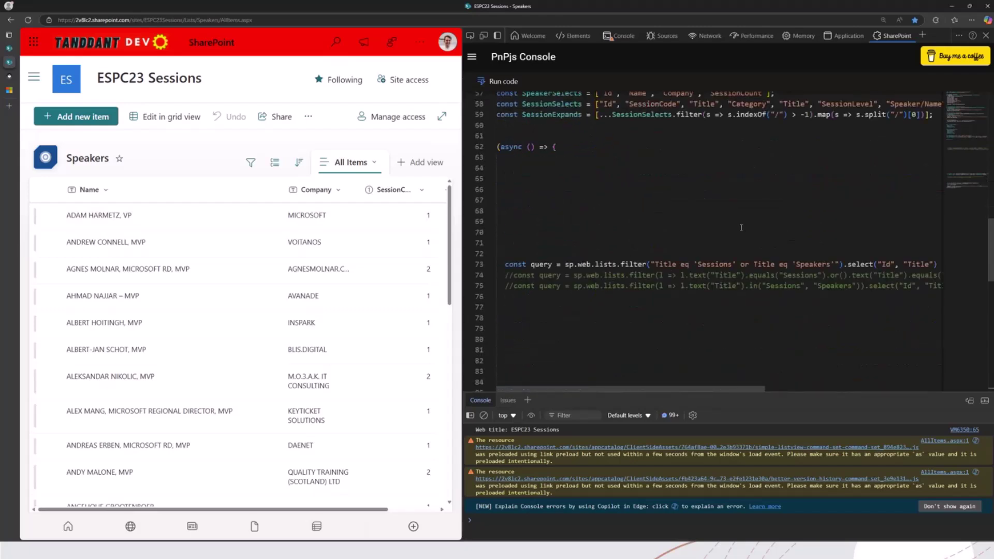
left_click_drag(506, 264, 938, 264)
left_click(875, 243)
scroll(811, 228, "left", 3)
key("ctrl+Return")
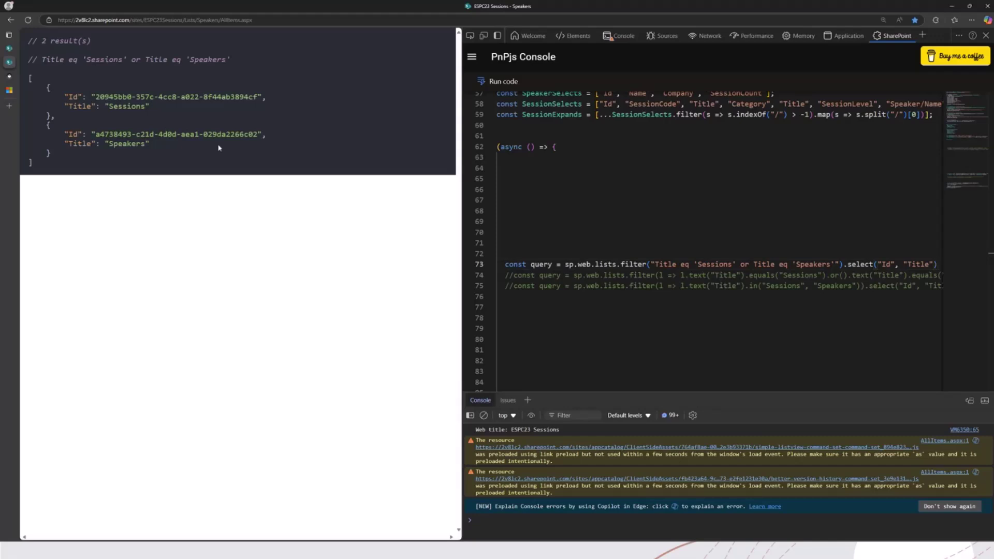
Step: Comment out the string filter on line 73 and uncomment the fluent query on line 74
triple_click(624, 264)
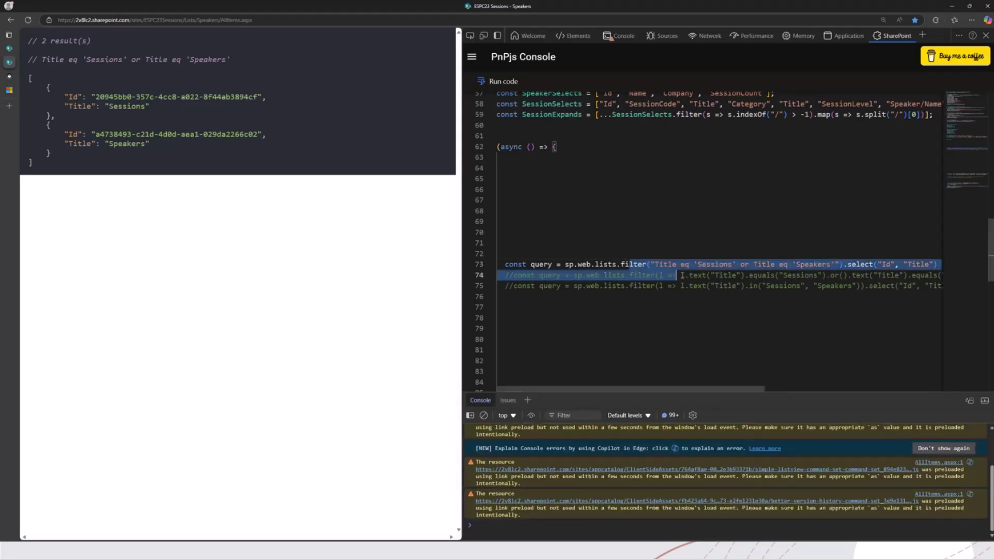
left_click(665, 360)
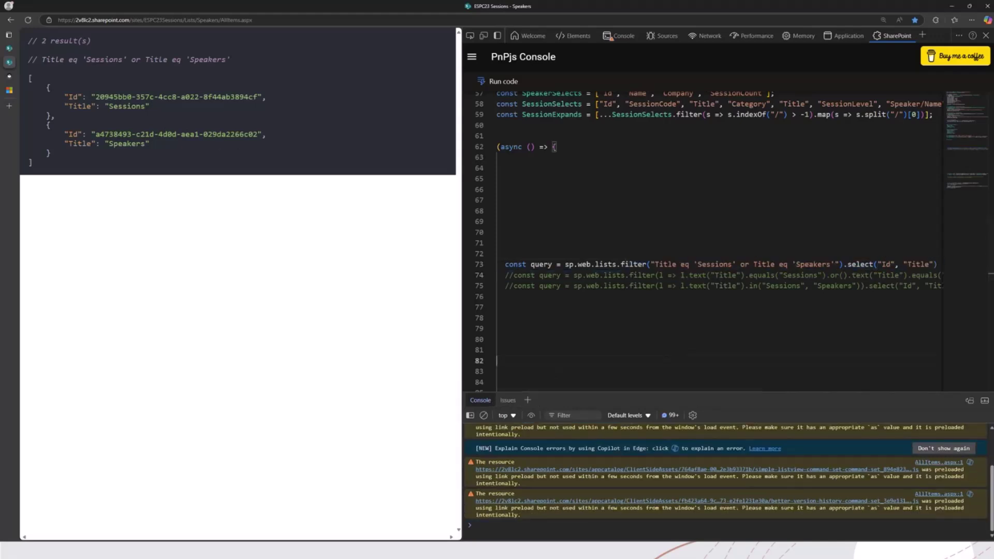
left_click_drag(630, 393, 640, 479)
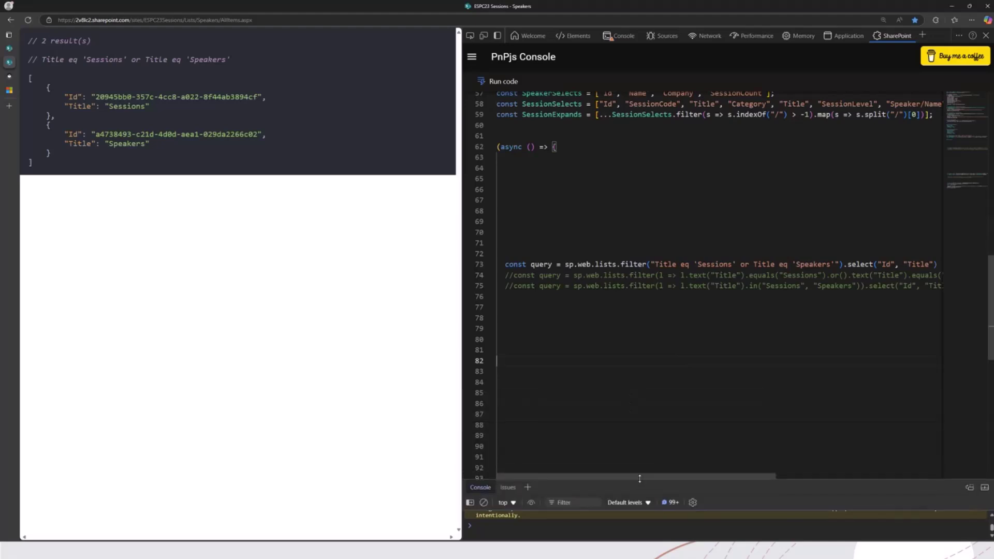
double_click(715, 264)
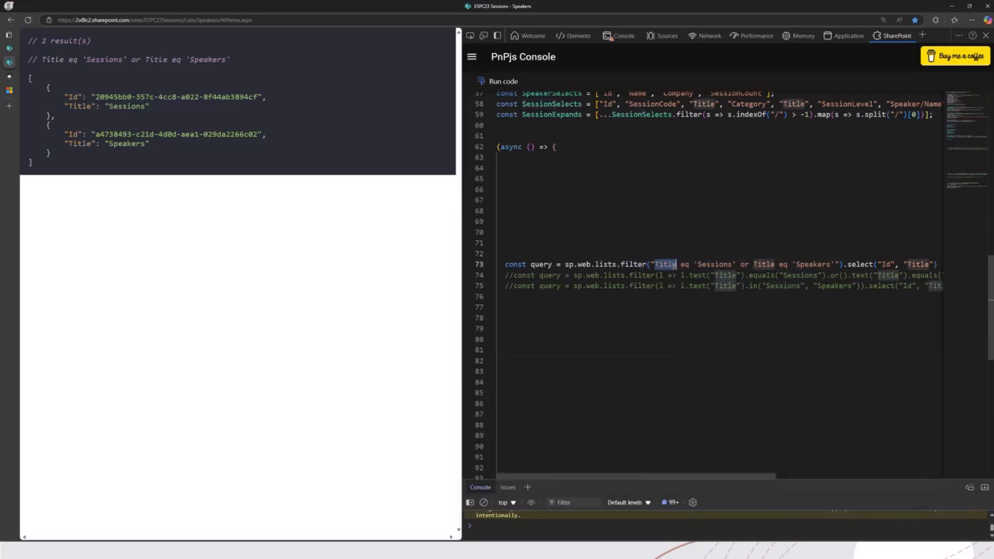
double_click(666, 264)
left_click(668, 265)
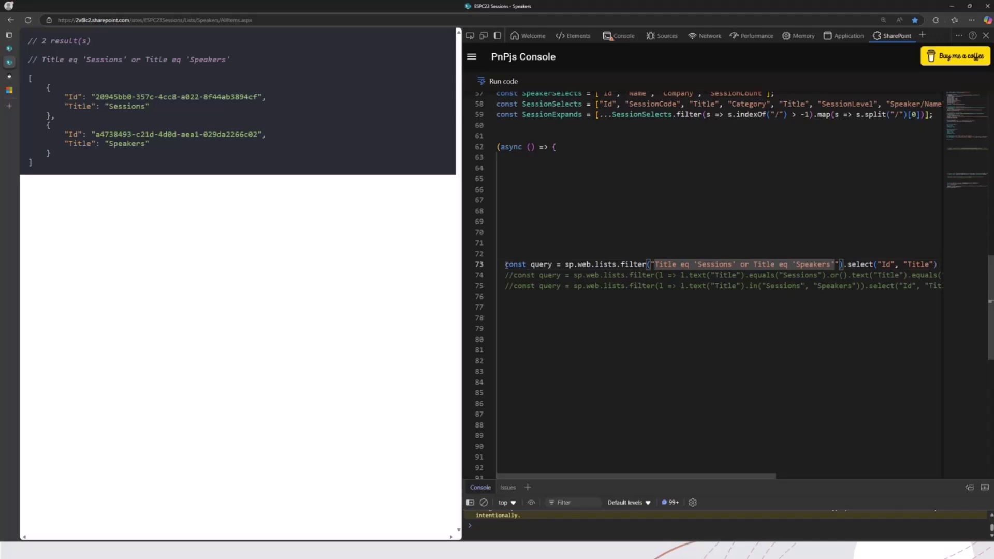
left_click(505, 264)
type("//")
key("Down")
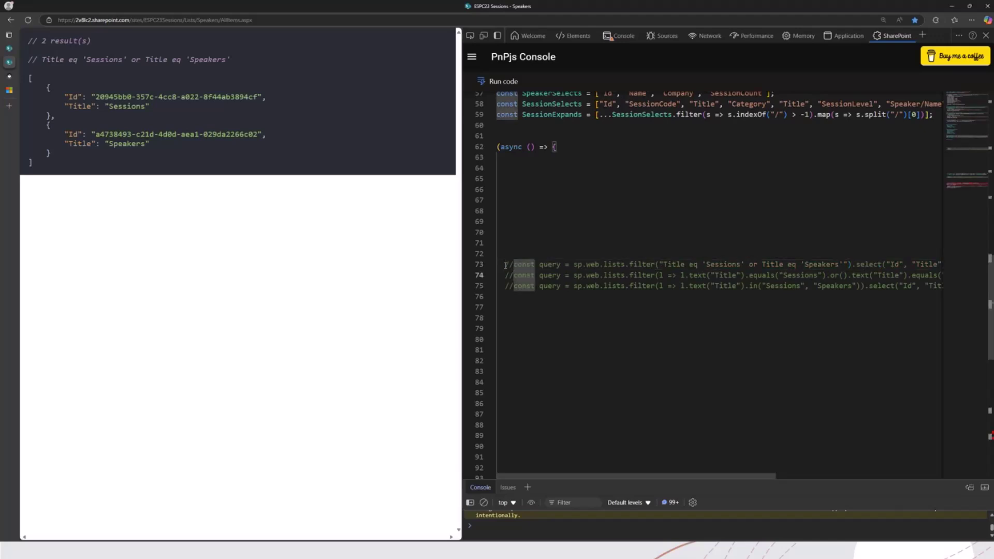
key("Delete")
key("Delete")
Step: Retype the "Title" field in l.text() using autocomplete, then review the or condition
double_click(651, 276)
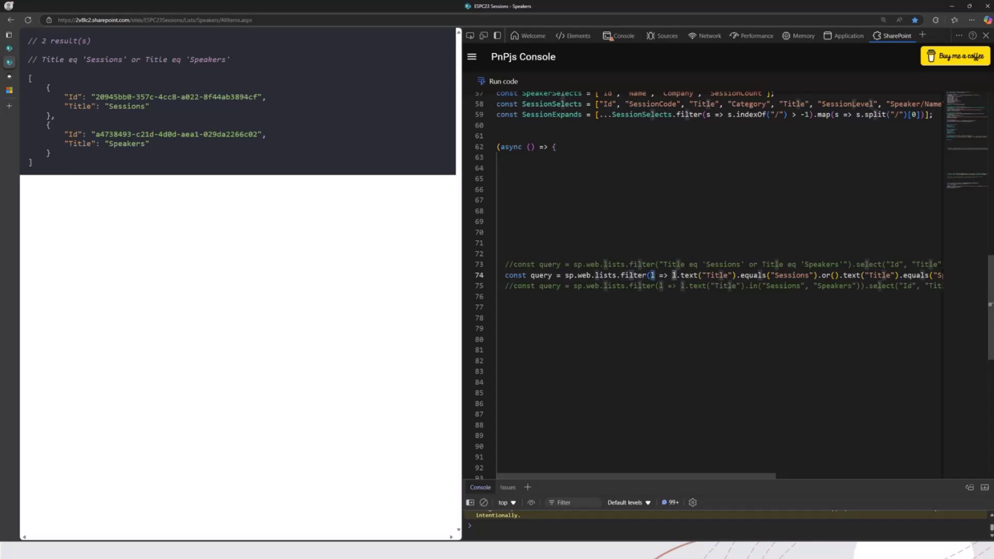
double_click(688, 276)
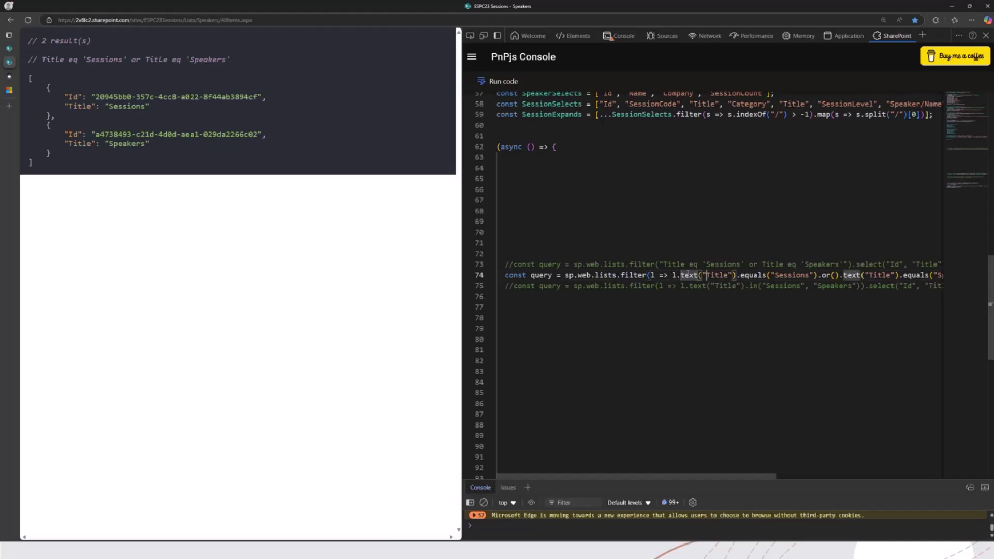
key("ctrl+shift+Right")
key("BackSpace")
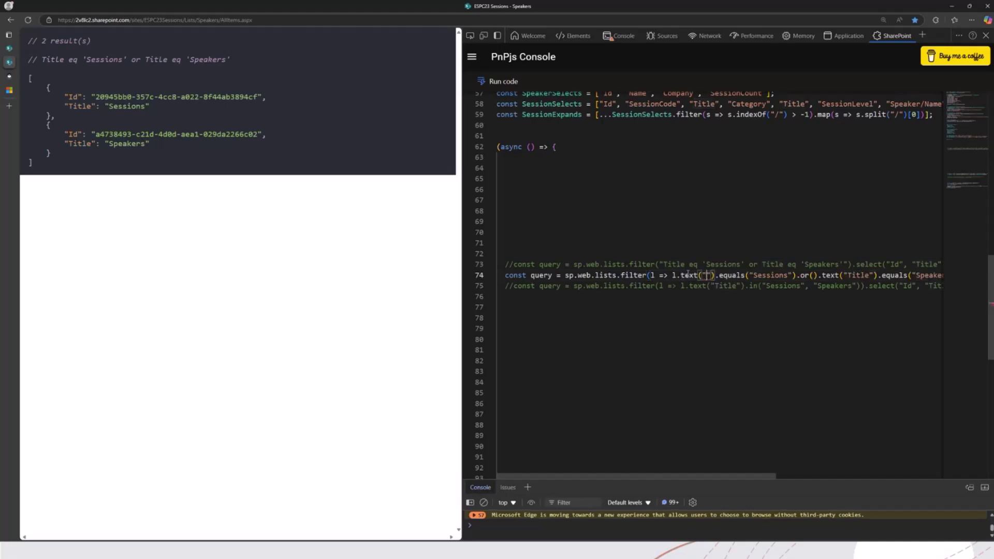
key("ctrl+space")
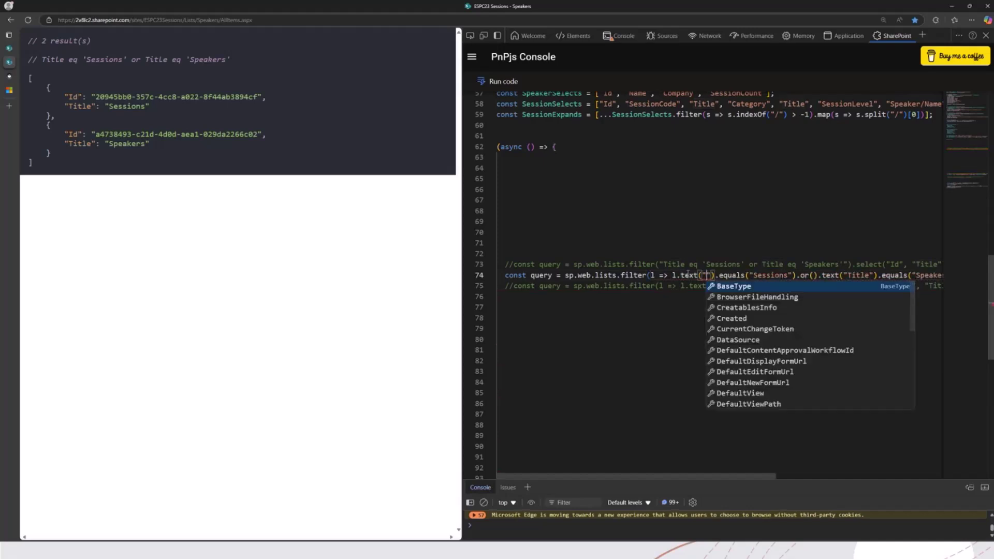
key("Down")
key("Down")
key("Down")
key("Down")
key("Down")
key("Down")
key("Down")
key("Down")
key("Down")
key("Down")
key("Down")
key("Down")
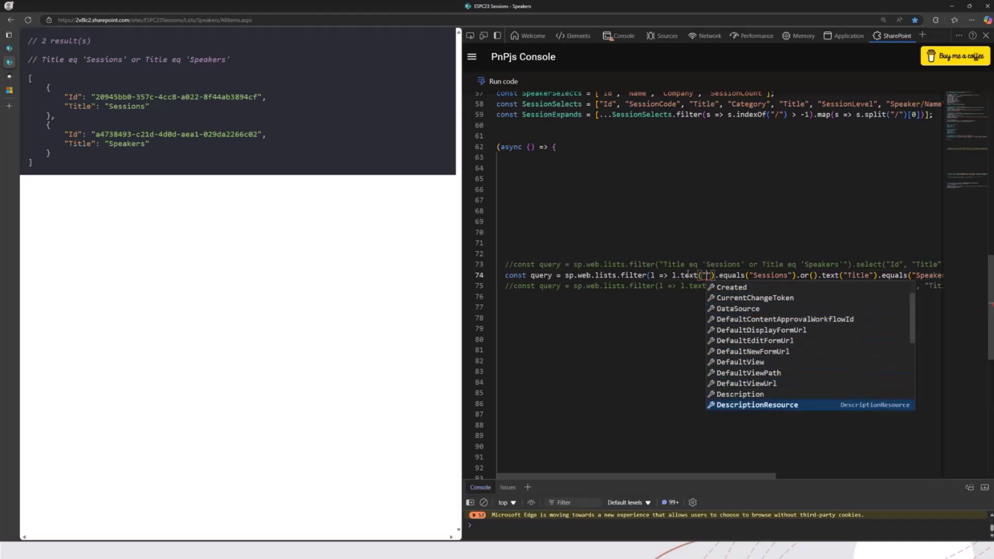
key("Down")
key("Down")
key("Up")
key("Up")
key("Up")
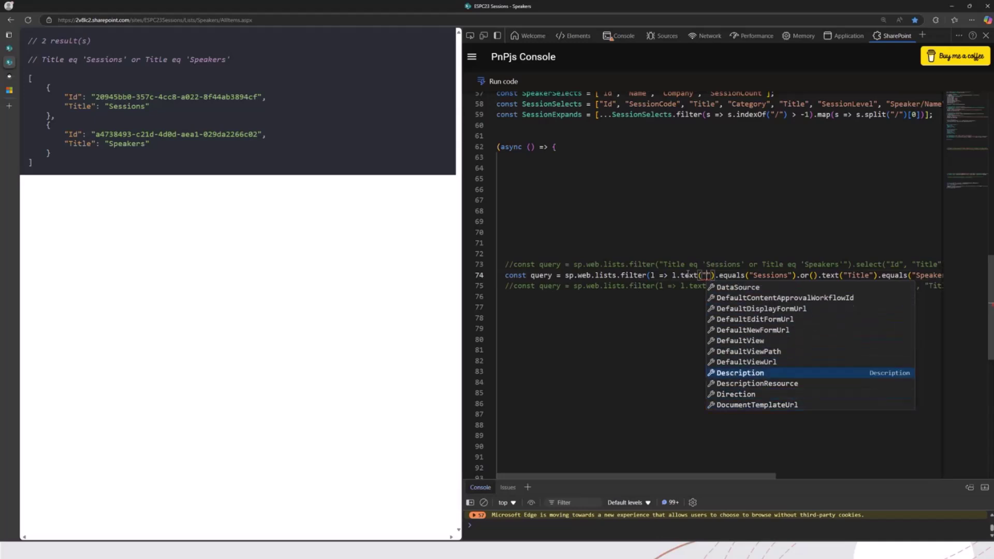
type("Titl")
key("Tab")
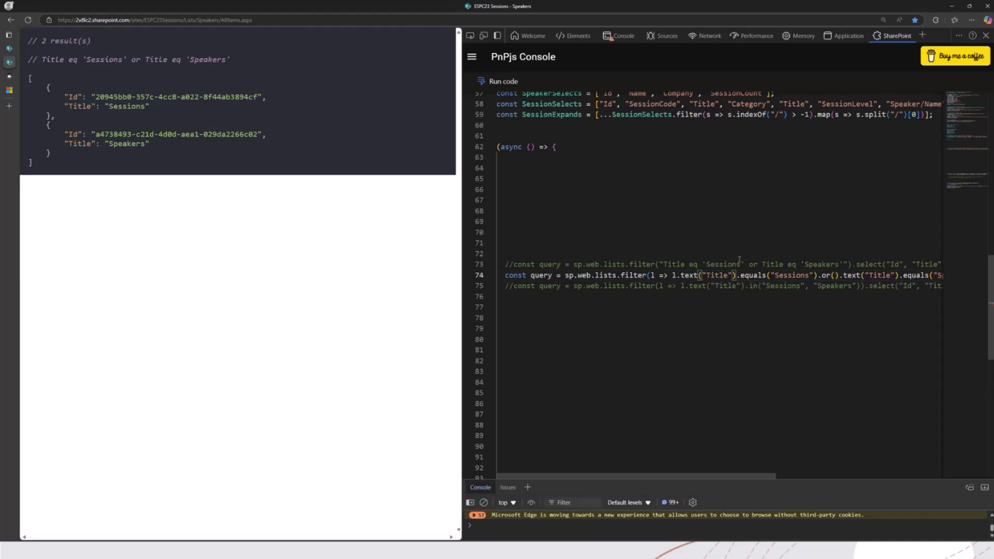
left_click_drag(772, 275, 913, 277)
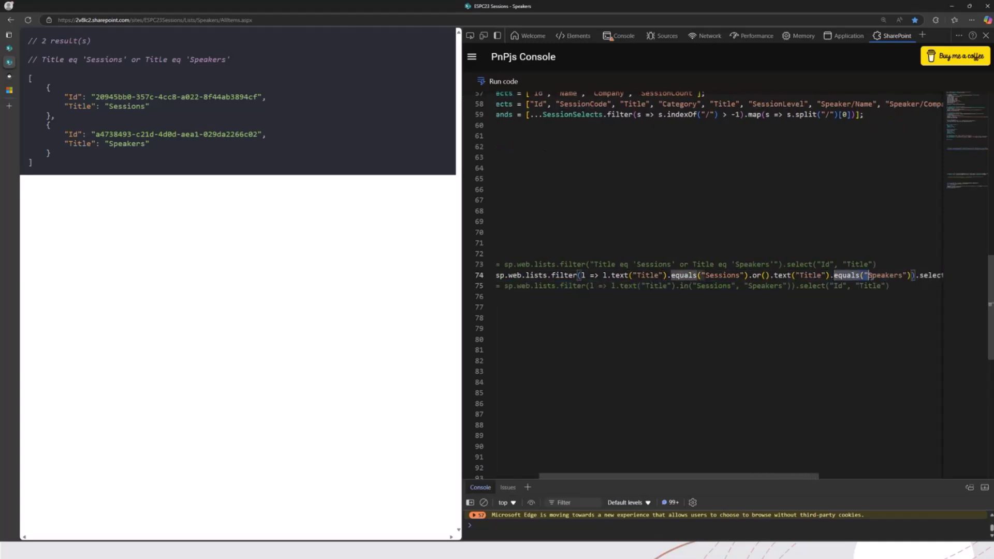
left_click(913, 276)
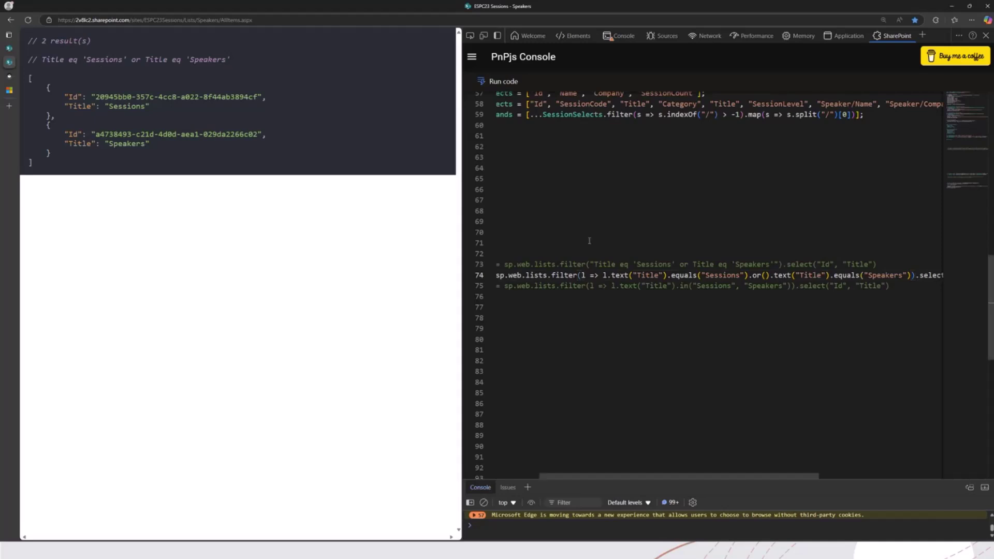
scroll(541, 268, "left", 5)
Step: Comment out line 74 and uncomment the in() Title query on line 75
double_click(513, 275)
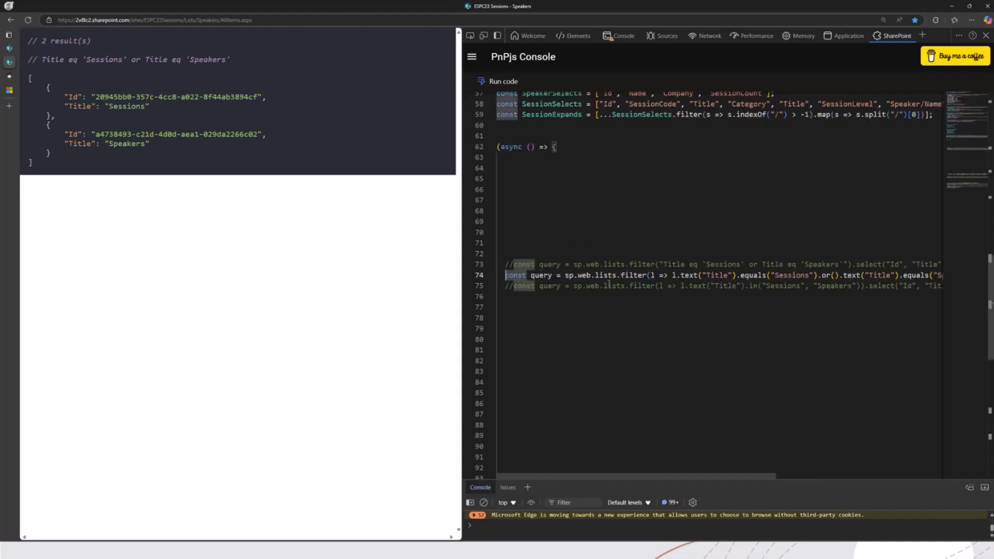
key("Home")
type("//")
key("Down")
key("Home")
key("Delete")
key("Delete")
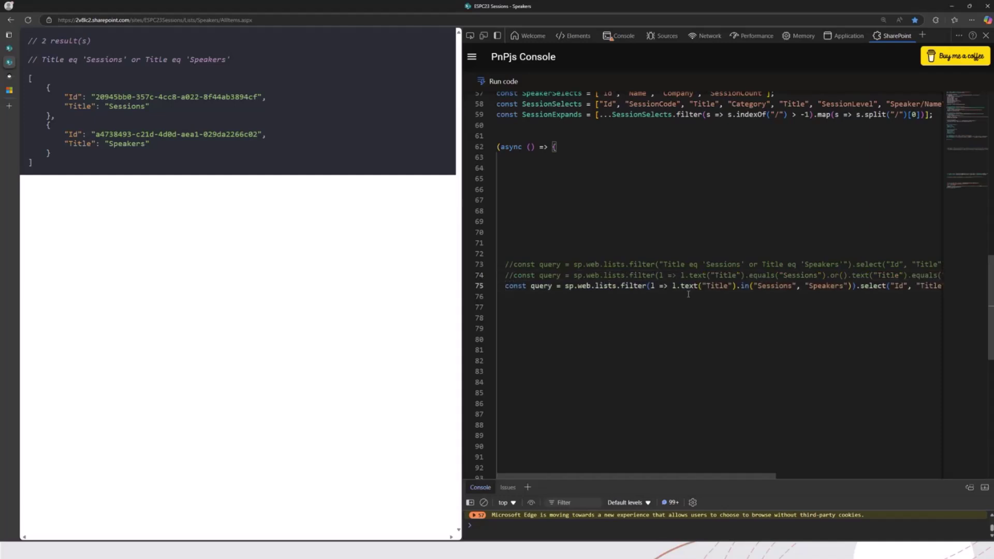
Step: Run the in() Title query for Sessions and Speakers
double_click(744, 286)
left_click_drag(673, 286, 857, 286)
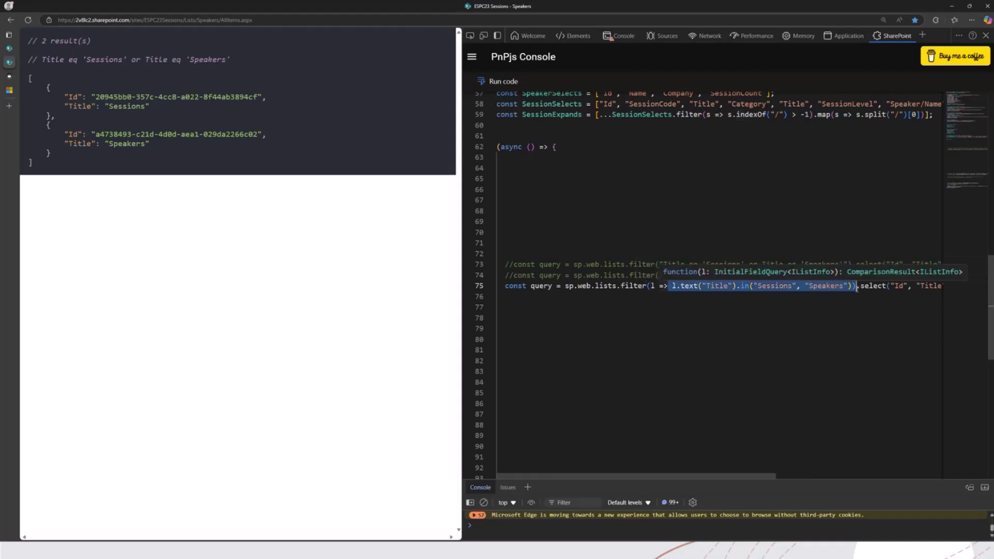
left_click(768, 295)
key("ctrl+Return")
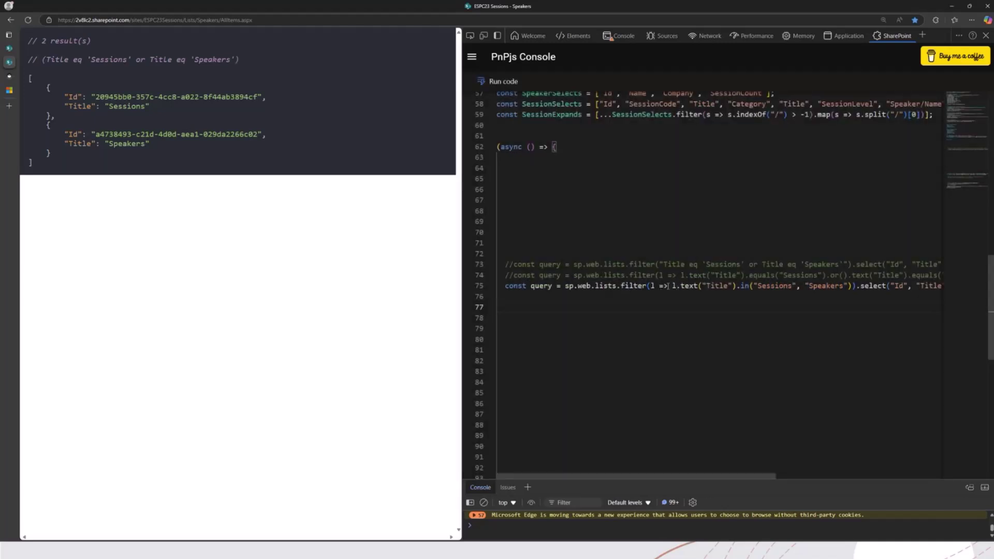
Step: Add "Documents" to the in() values and rerun, returning three lists
left_click_drag(672, 286, 752, 287)
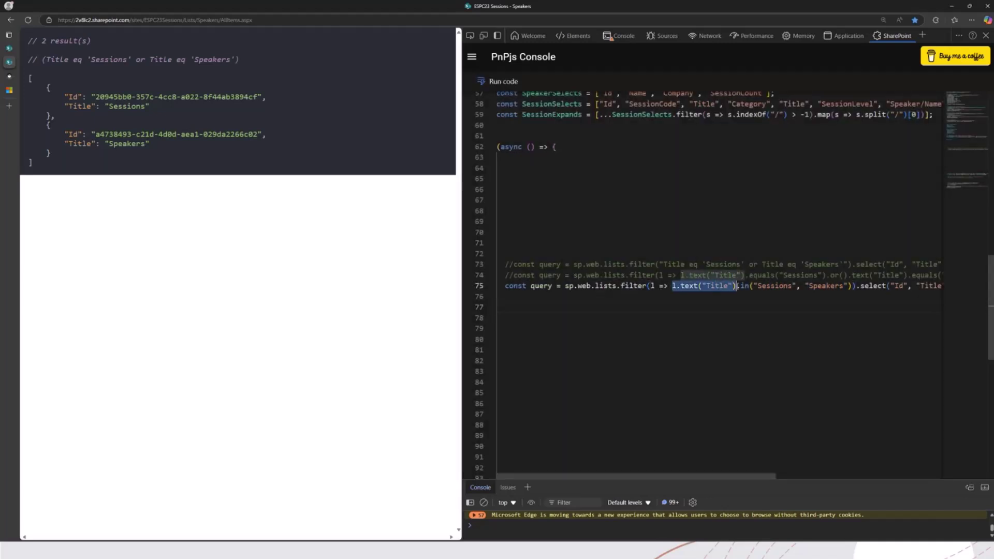
left_click(744, 287)
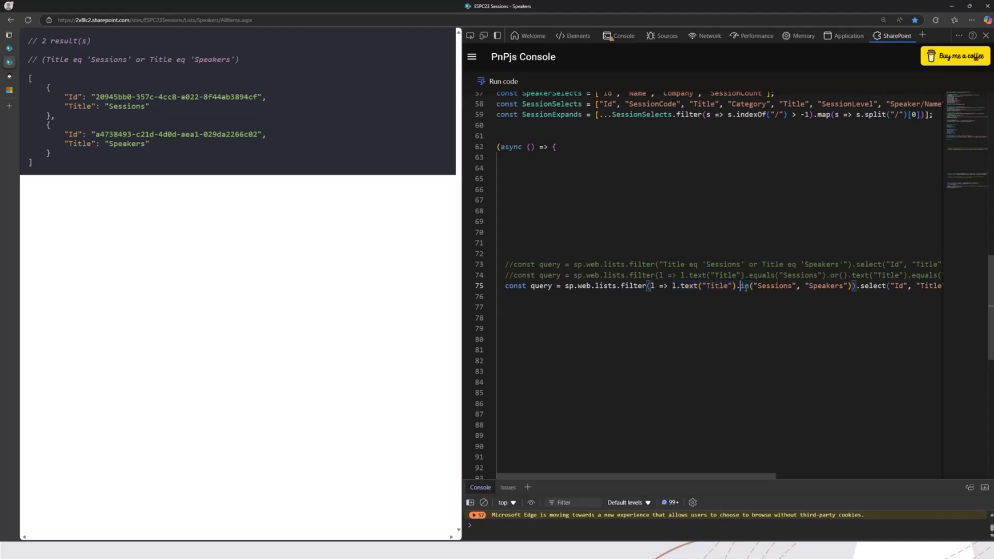
double_click(775, 287)
left_click(847, 286)
type(", \"Documents")
key("ctrl+Return")
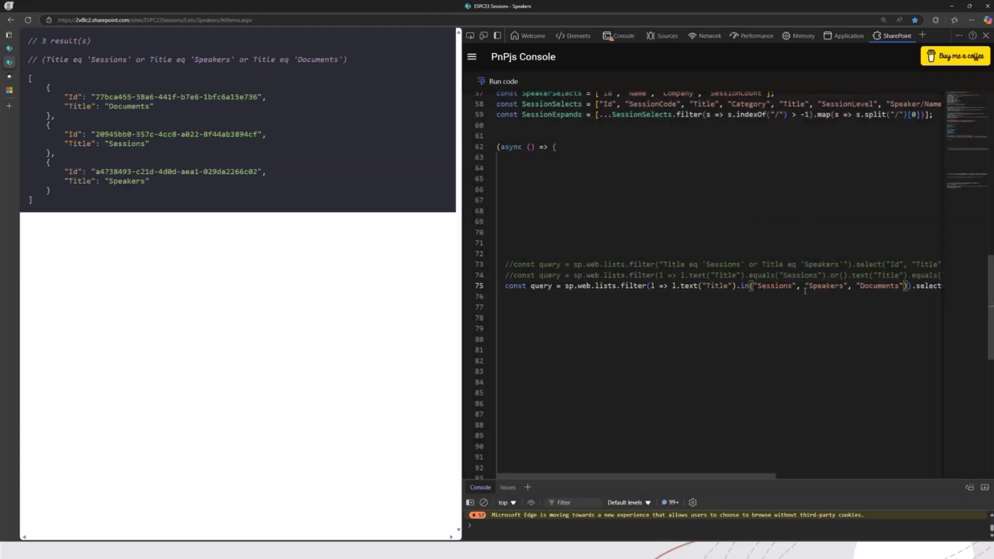
left_click_drag(751, 286, 907, 286)
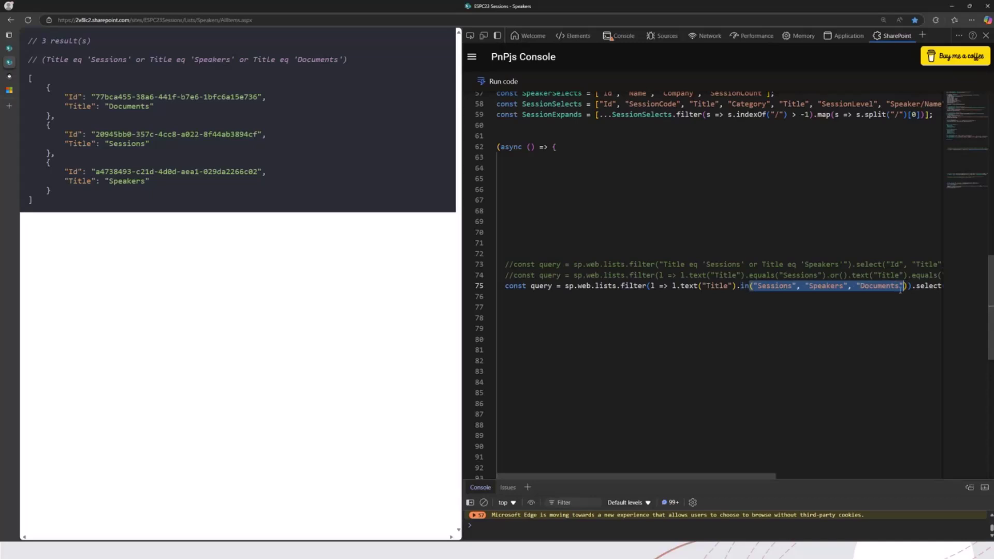
Step: Comment out the in() query and highlight the ISpeaker interface and its fields
double_click(515, 286)
type("//")
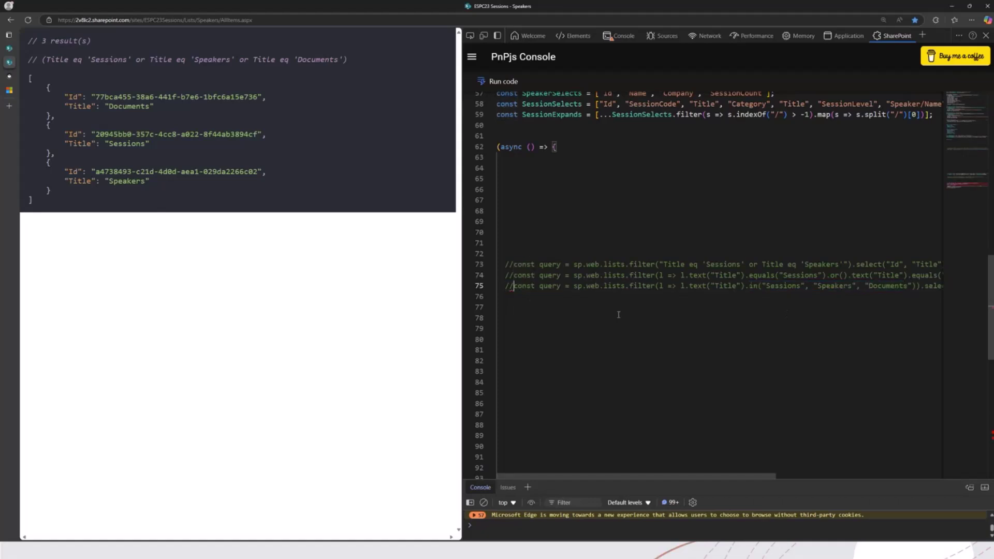
scroll(619, 315, "up", 3)
scroll(619, 315, "up", 3)
scroll(618, 314, "up", 2)
scroll(611, 294, "down", 3)
scroll(611, 294, "down", 4)
scroll(595, 306, "down", 3)
scroll(595, 307, "down", 2)
scroll(595, 306, "up", 3)
scroll(595, 307, "up", 3)
scroll(595, 306, "up", 2)
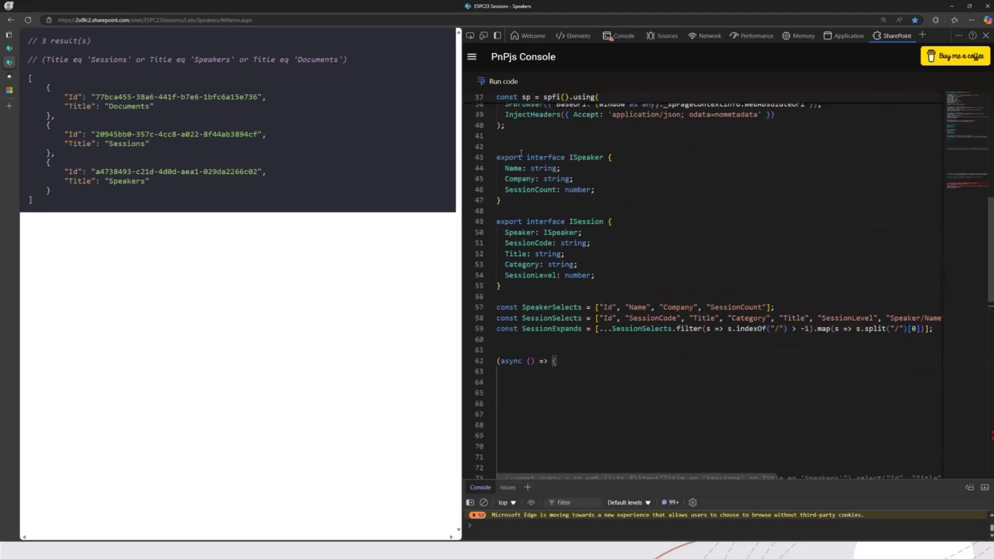
left_click_drag(497, 157, 598, 276)
left_click(628, 283)
double_click(586, 157)
left_click_drag(505, 168, 596, 189)
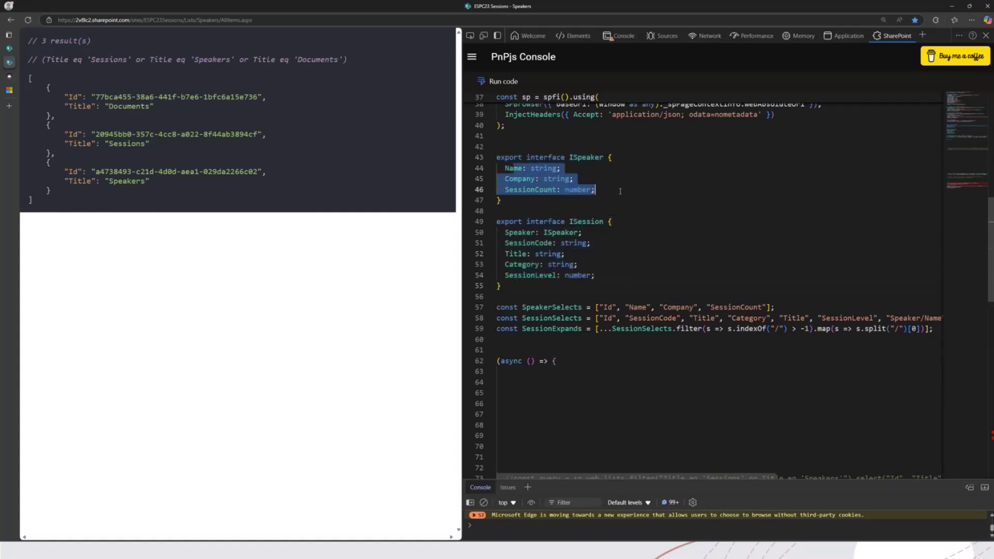
left_click(583, 221)
Step: Highlight the ISession fields SessionCode, Category, and Speaker of type ISpeaker
double_click(582, 222)
left_click_drag(505, 232, 537, 265)
left_click(528, 264)
double_click(528, 244)
left_click(519, 265)
double_click(522, 264)
double_click(519, 232)
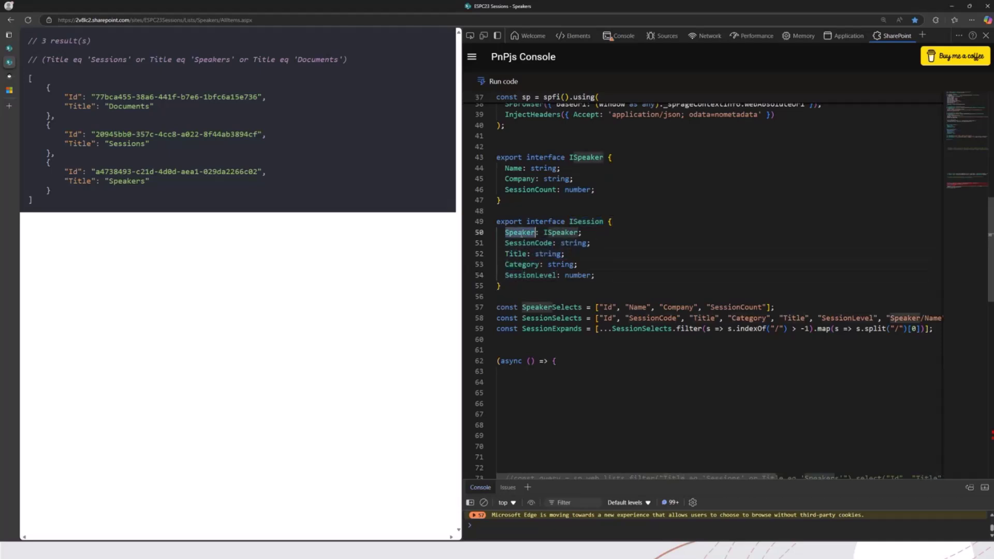
double_click(561, 232)
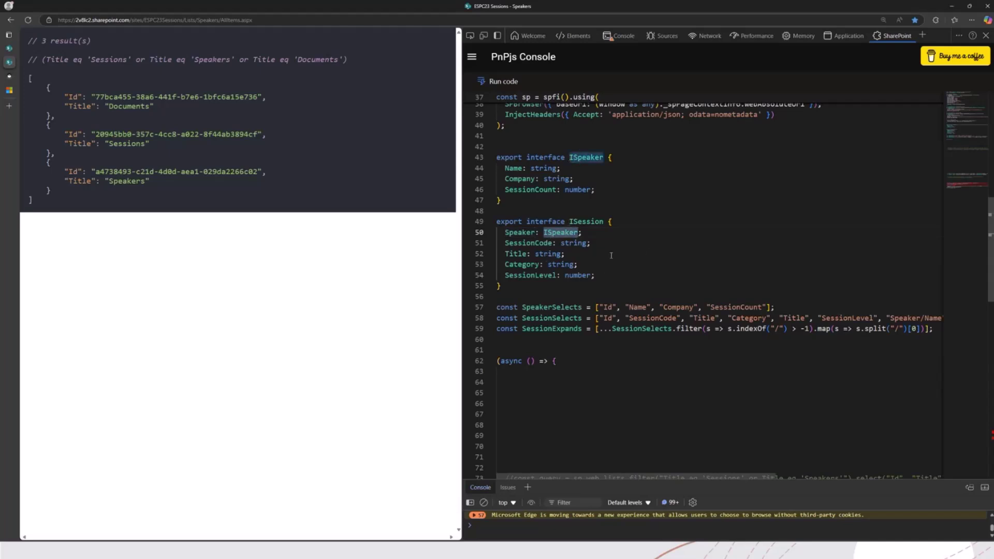
scroll(612, 256, "down", 5)
scroll(612, 255, "down", 5)
scroll(590, 280, "down", 3)
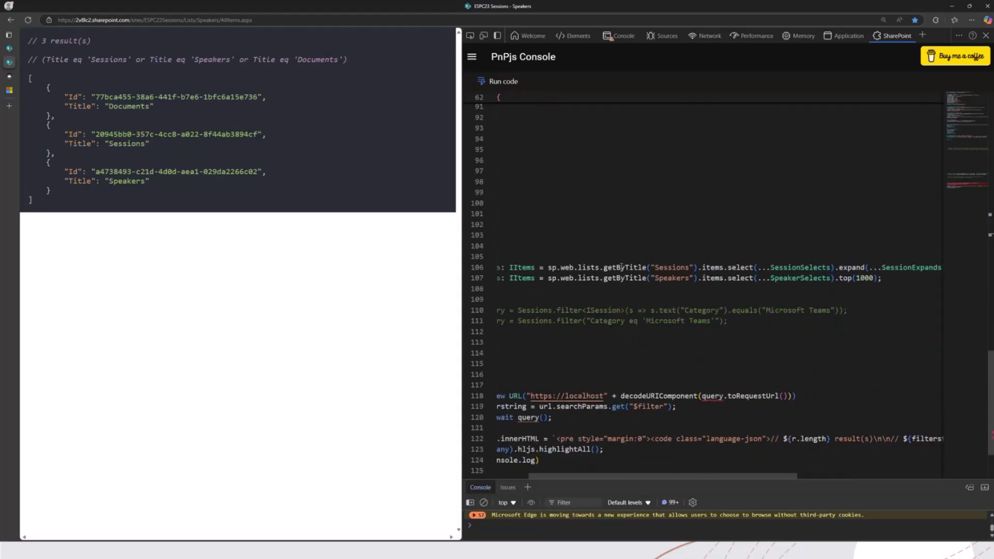
scroll(624, 265, "down", 1)
Step: Run the typed Category equals 'Microsoft Teams' Sessions filter, returning 19 sessions
left_click(521, 247)
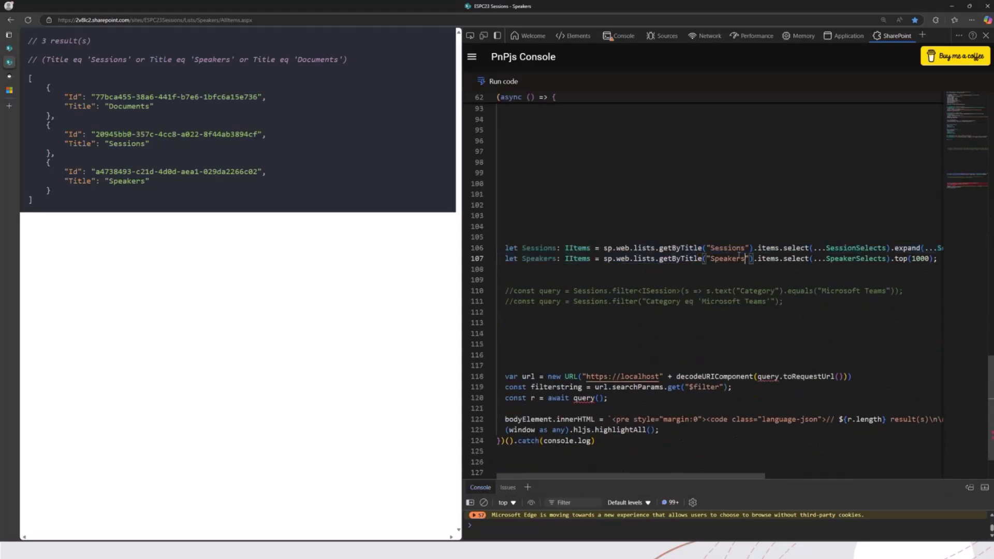
mouse_move(522, 247)
left_mouse_down()
mouse_move(770, 250)
mouse_move(732, 259)
left_mouse_up()
scroll(699, 311, "right", 3)
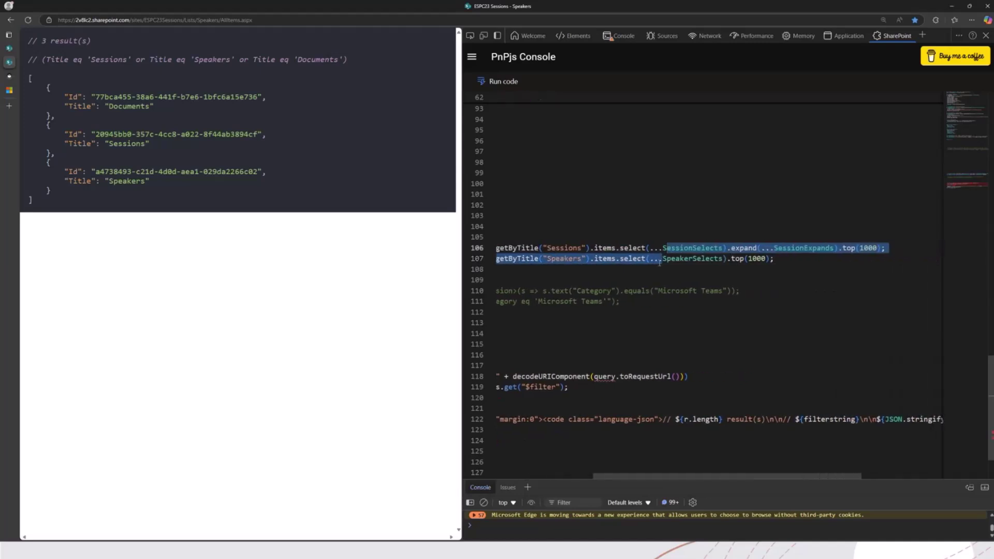
scroll(661, 311, "left", 3)
scroll(618, 288, "left", 3)
left_click(513, 291)
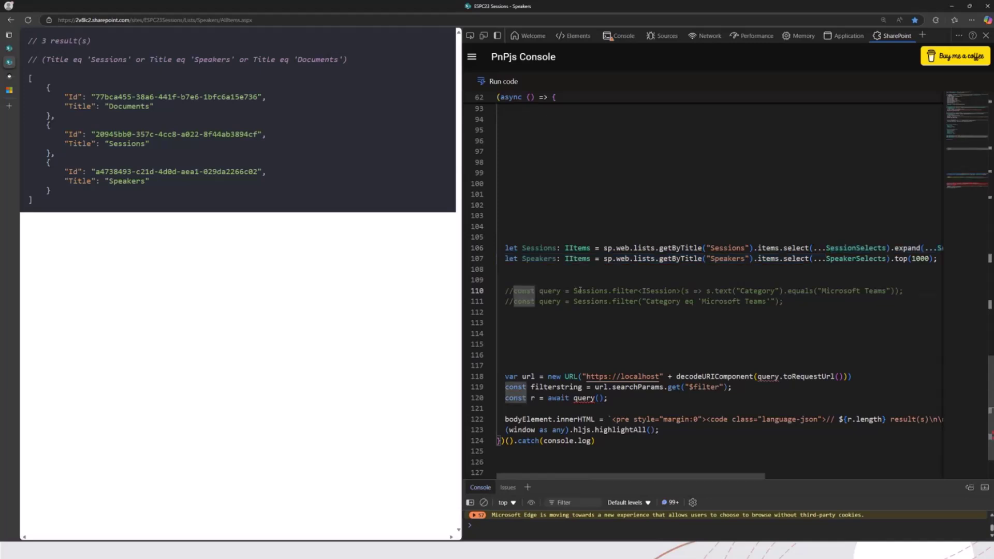
left_click_drag(646, 290, 779, 291)
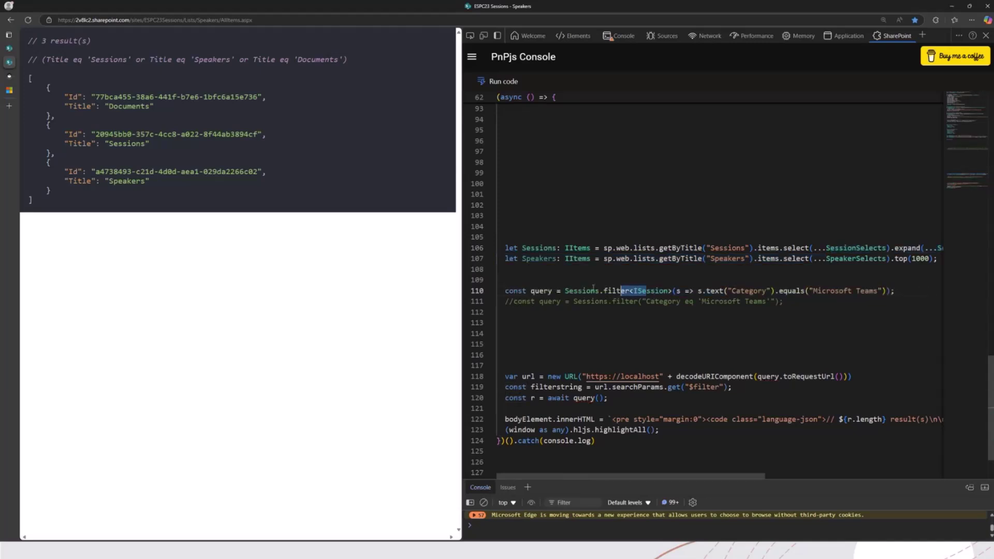
double_click(791, 291)
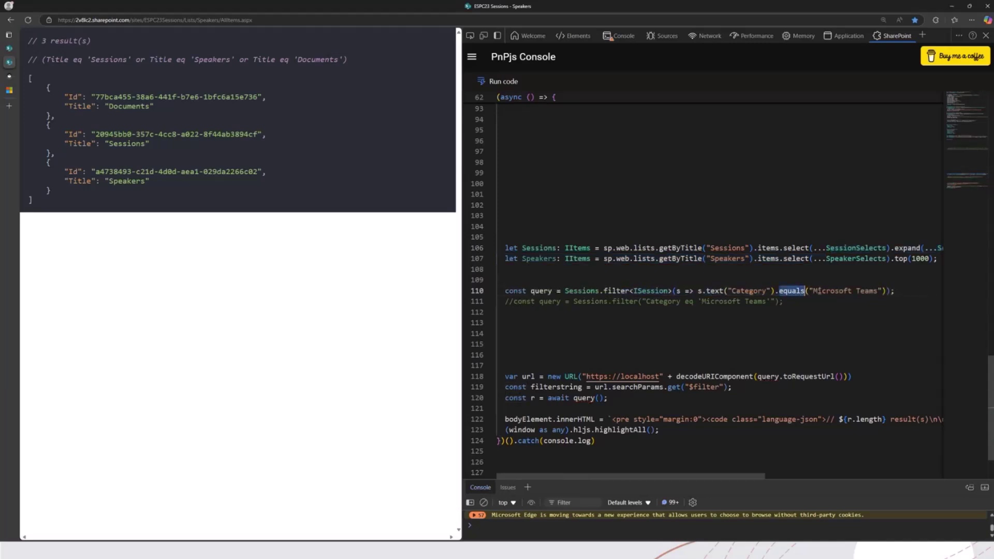
key("ctrl+Return")
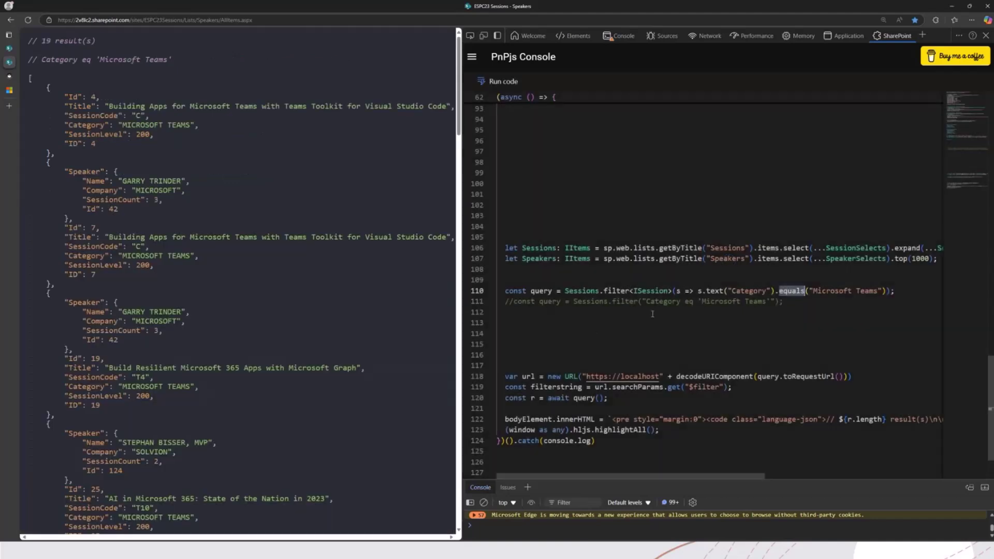
left_click_drag(647, 302, 773, 302)
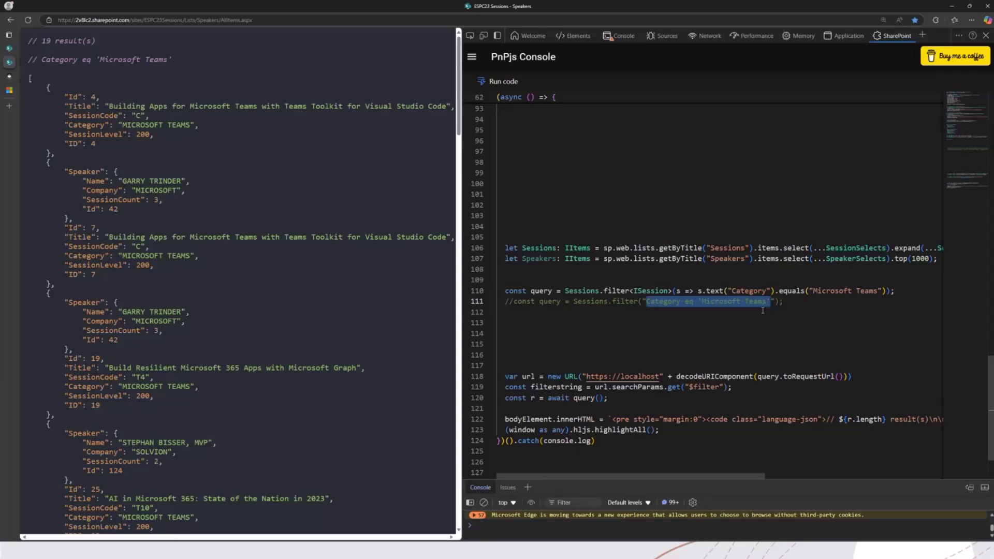
Step: Re-enter the Category field on line 110 from IntelliSense suggestions
double_click(751, 291)
key("BackSpace")
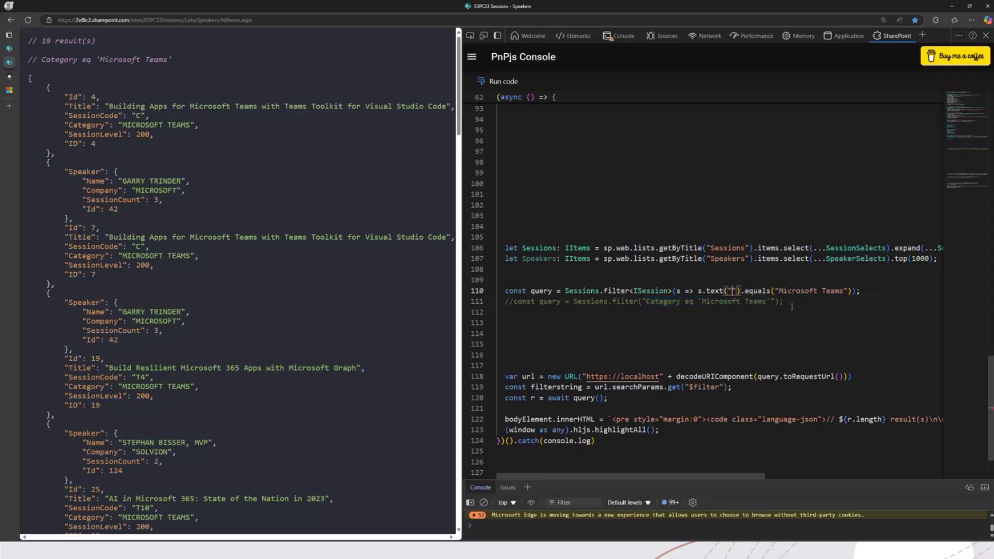
key("ctrl+space")
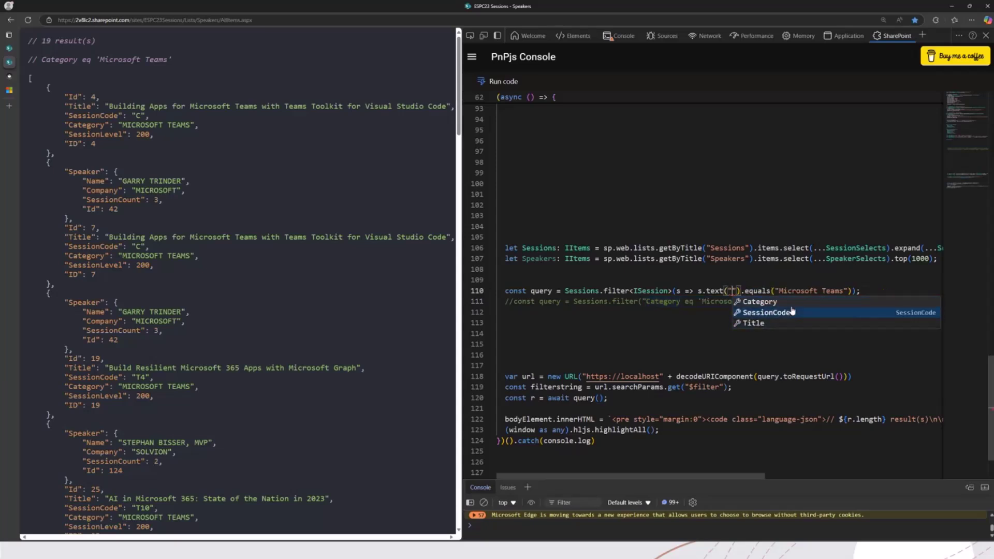
left_click(760, 302)
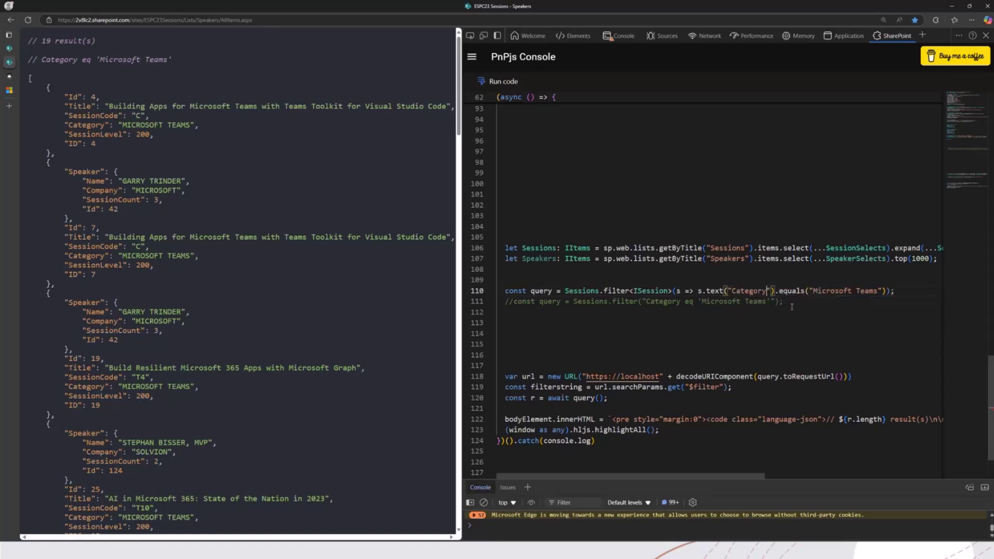
left_click(692, 312)
Step: Comment out line 110 and add the topics array ["SPFx", "Development", "SharePoint"]
key("Up")
key("Up")
type("//")
key("Down")
key("Down")
key("Down")
key("Return")
key("Return")
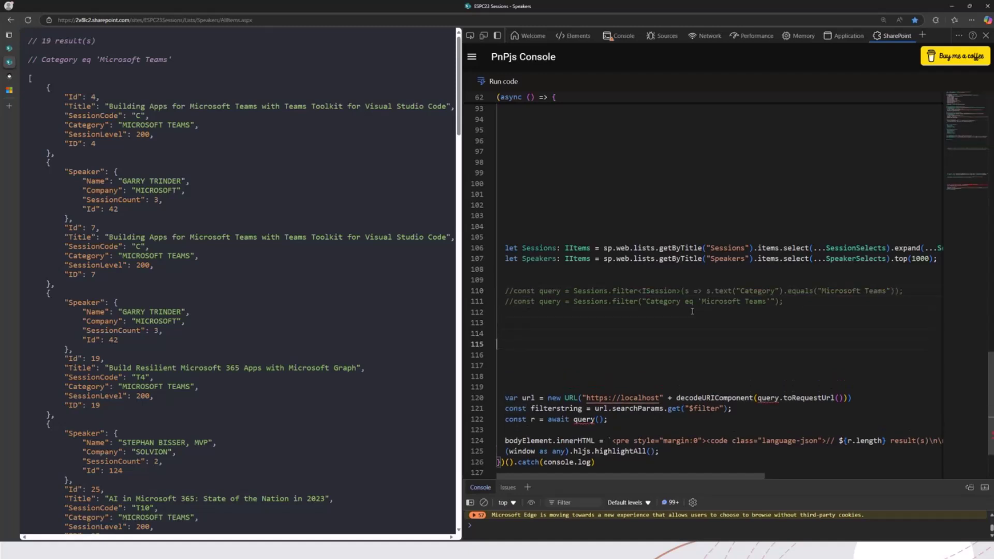
type("const ")
type("topic")
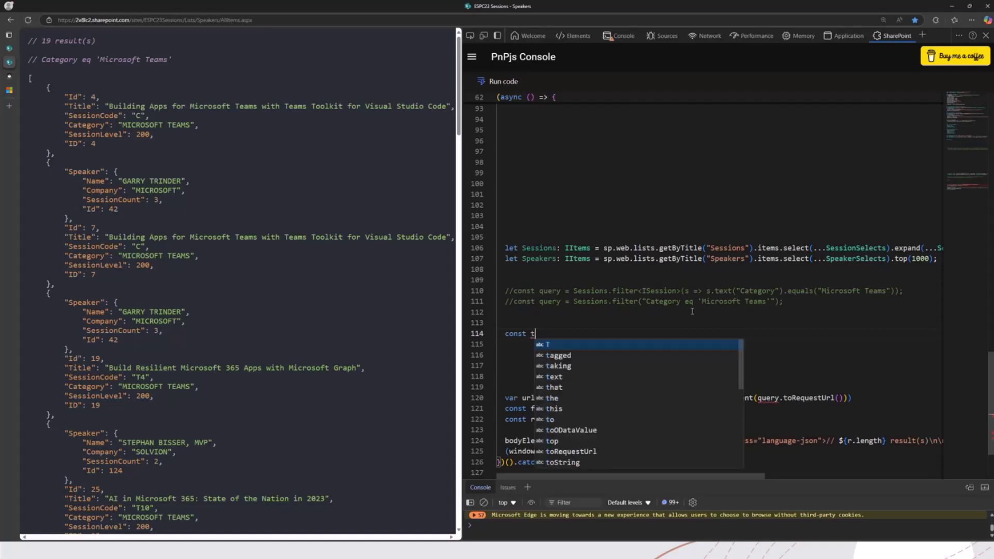
key("BackSpace")
type("s")
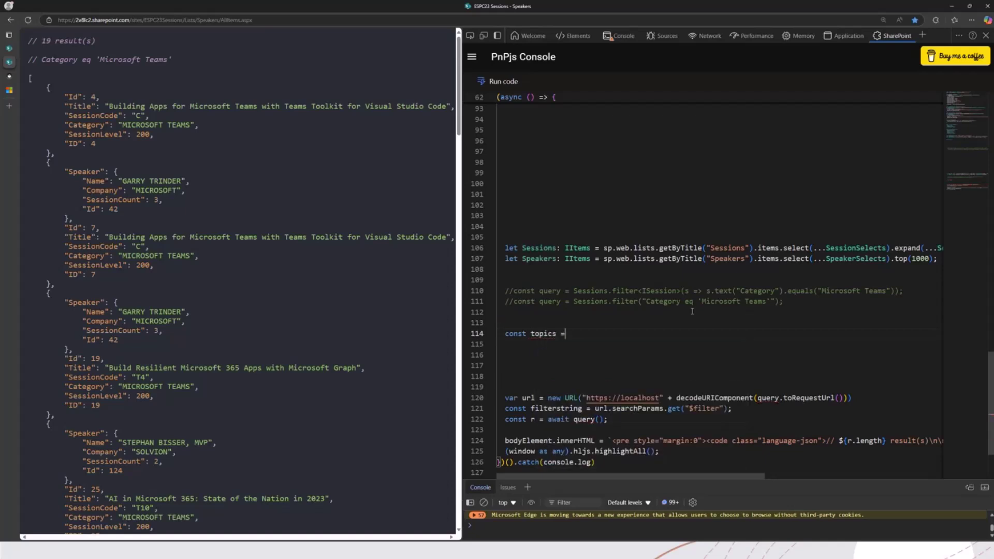
type(": string[] = \"")
key("BackSpace")
type("[\"SPFx\", \"Development\", \"")
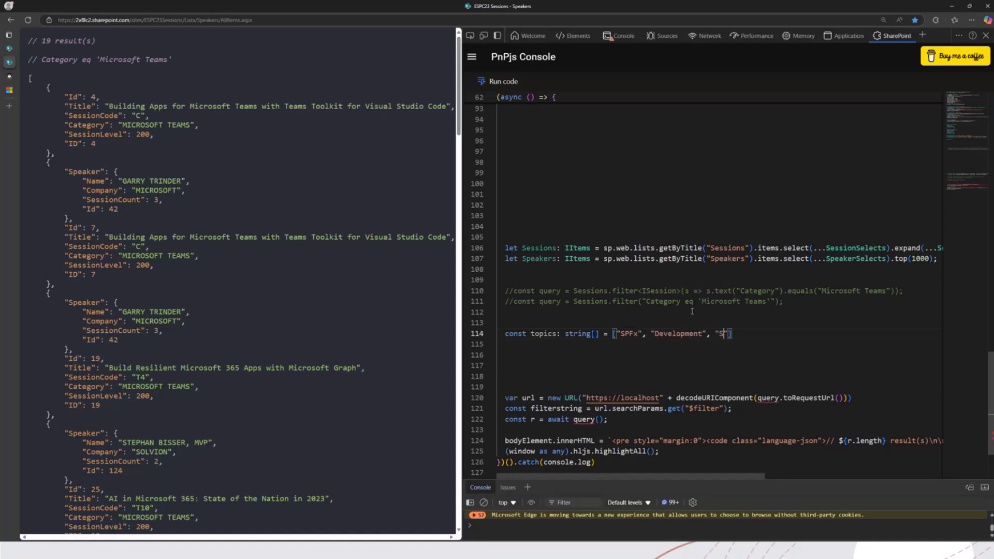
type("SharePou")
key("BackSpace")
type("int\"];")
key("Return")
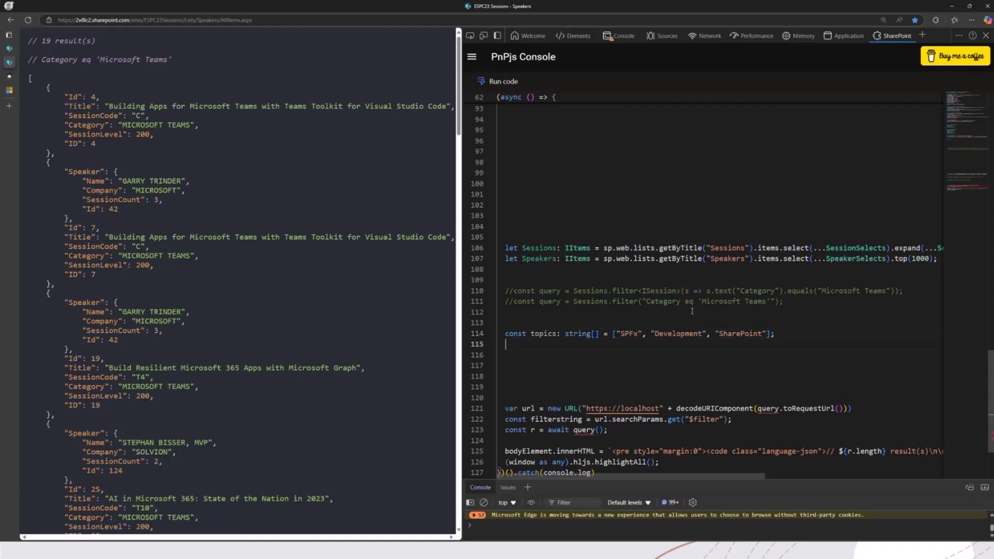
type("sess")
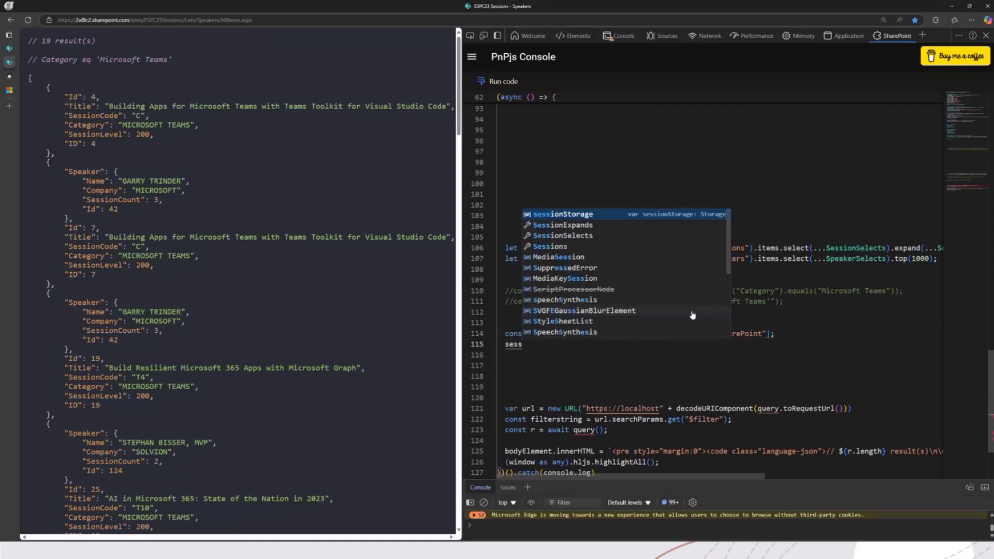
Step: Begin a Sessions.filter<ISession> line using IntelliSense suggestions
key("Down")
key("Down")
key("Down")
key("Return")
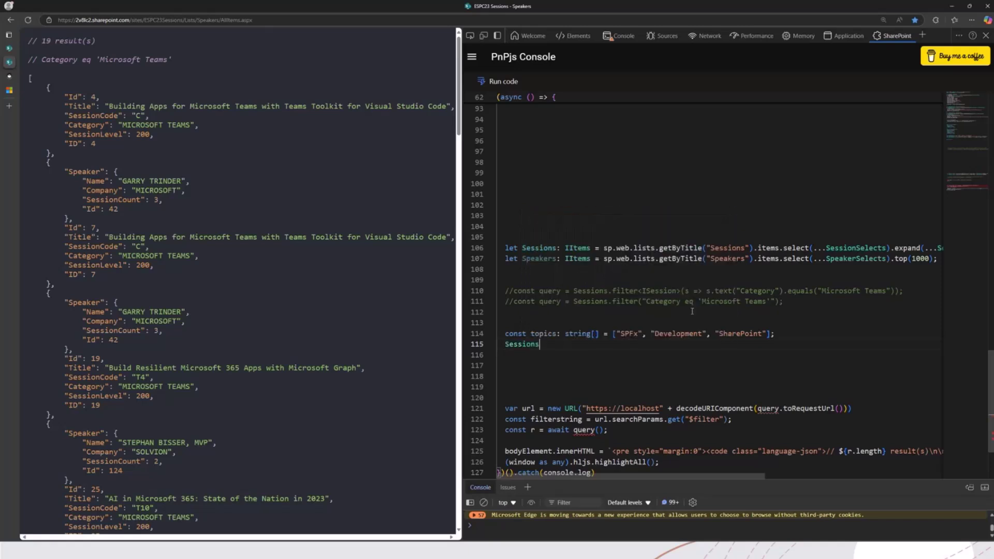
type(".fi")
key("Tab")
type("<>")
key("Left")
type("Is")
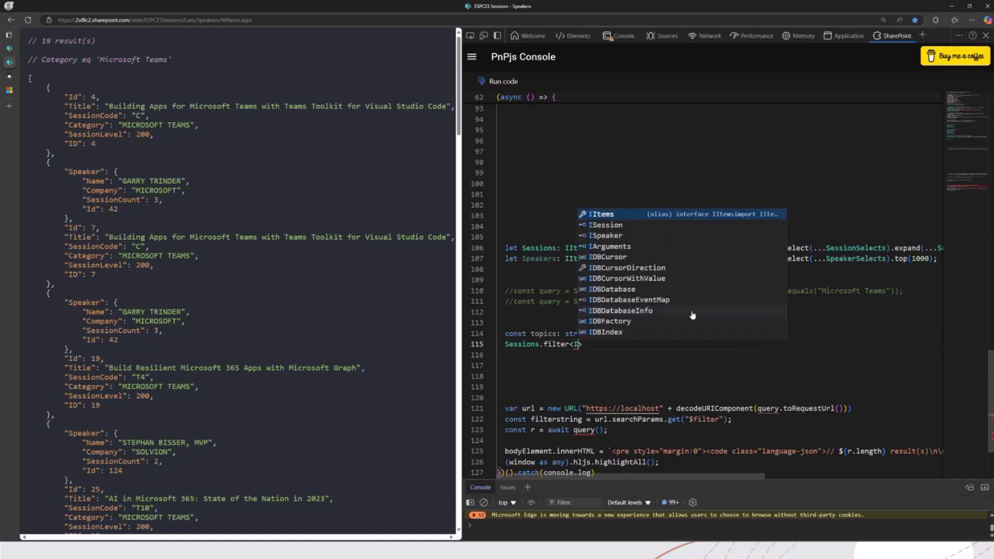
key("Tab")
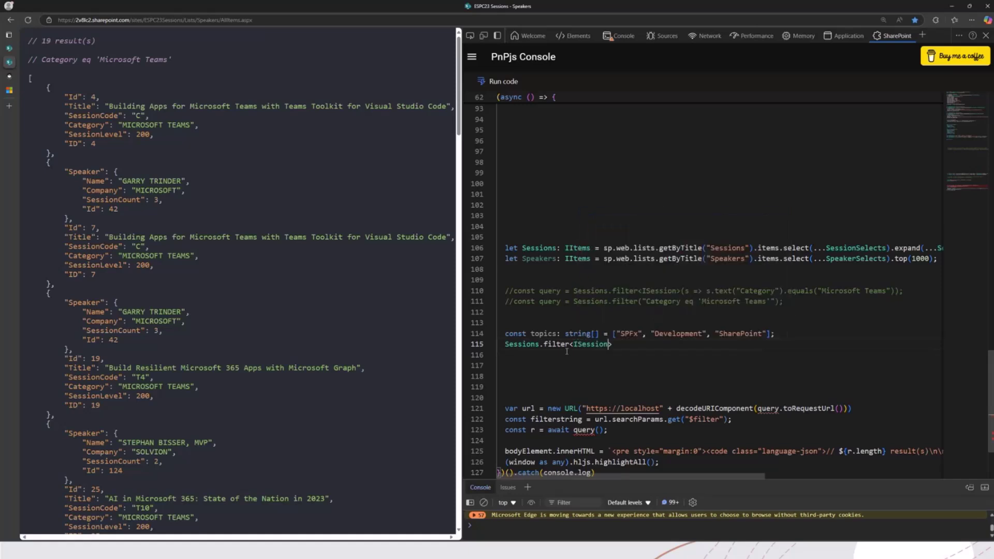
key("End")
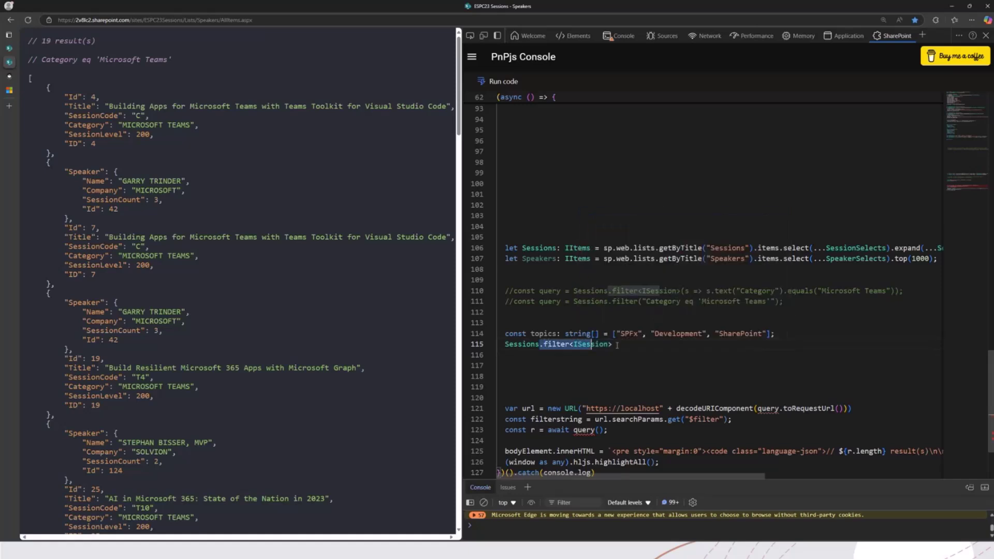
type("(s =>")
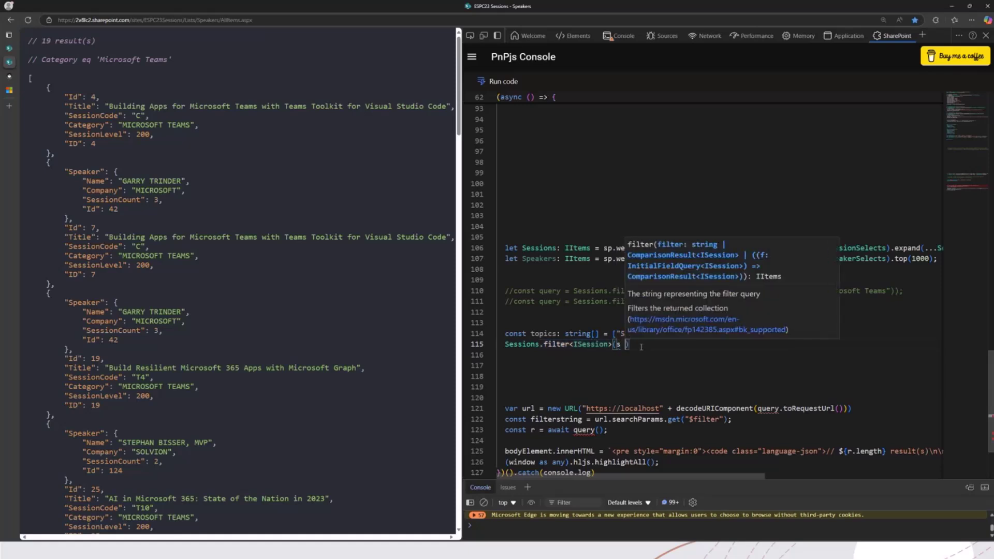
type(" s.")
Step: Add an and() group containing a nested or group to the Sessions filter
key("Tab")
type("(")
key("Return")
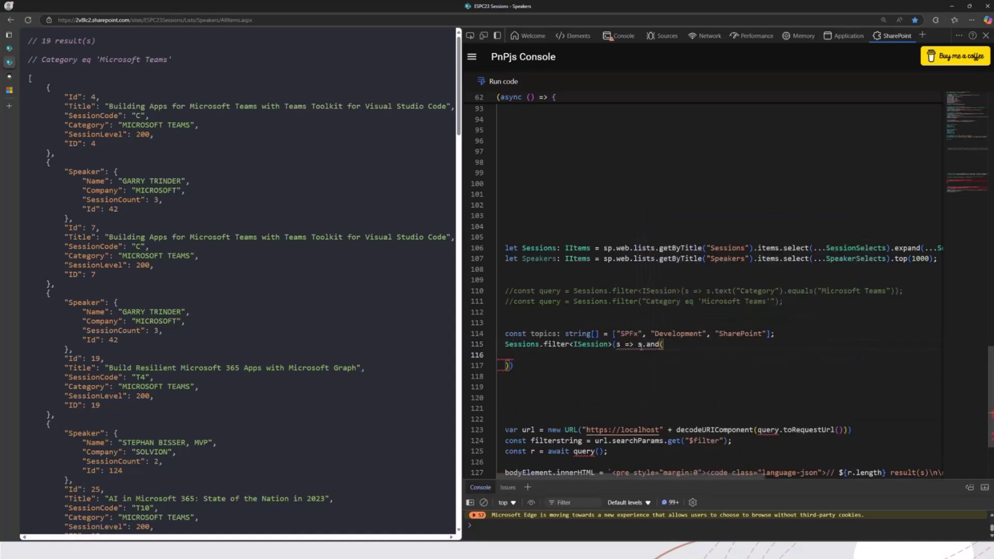
type("s.or(")
key("Return")
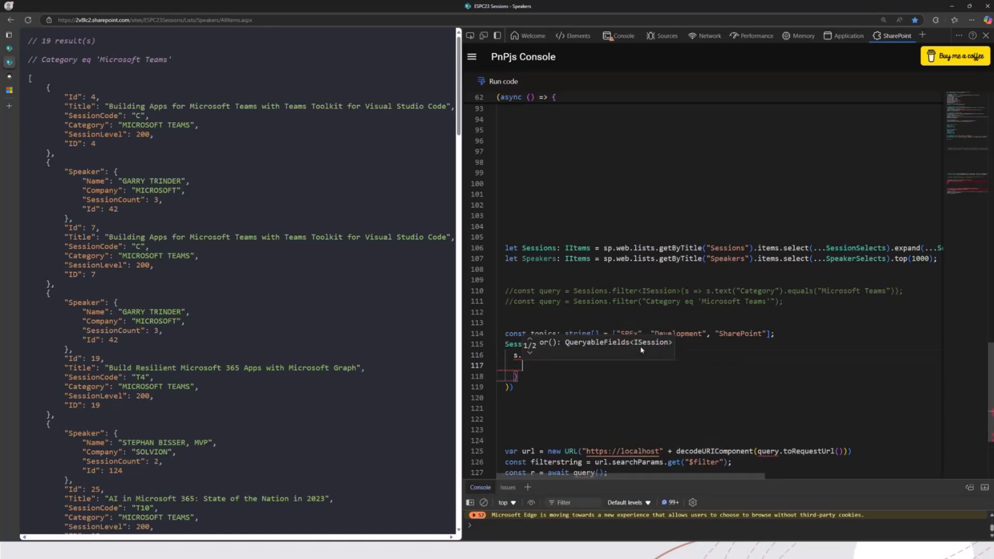
key("shift+Up")
key("shift+Up")
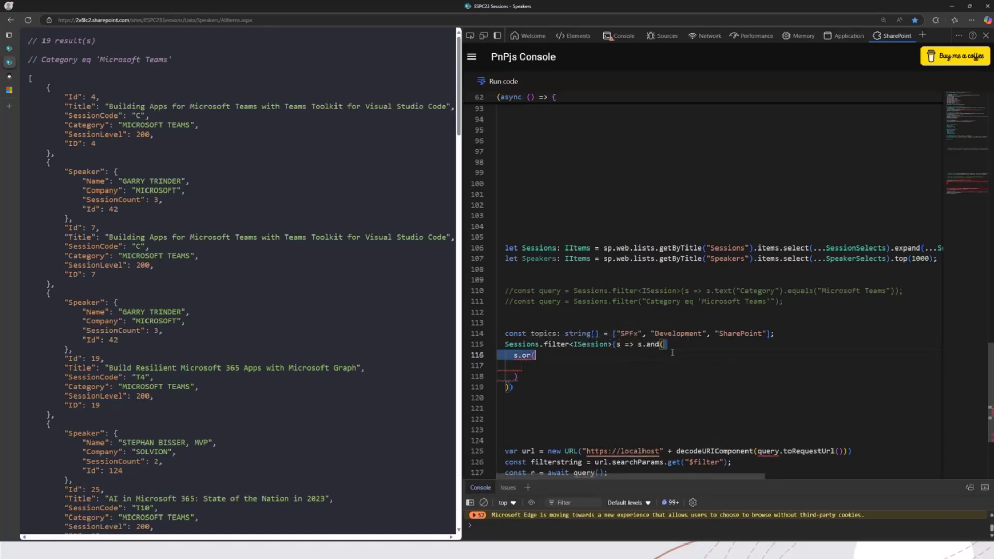
left_click(556, 367)
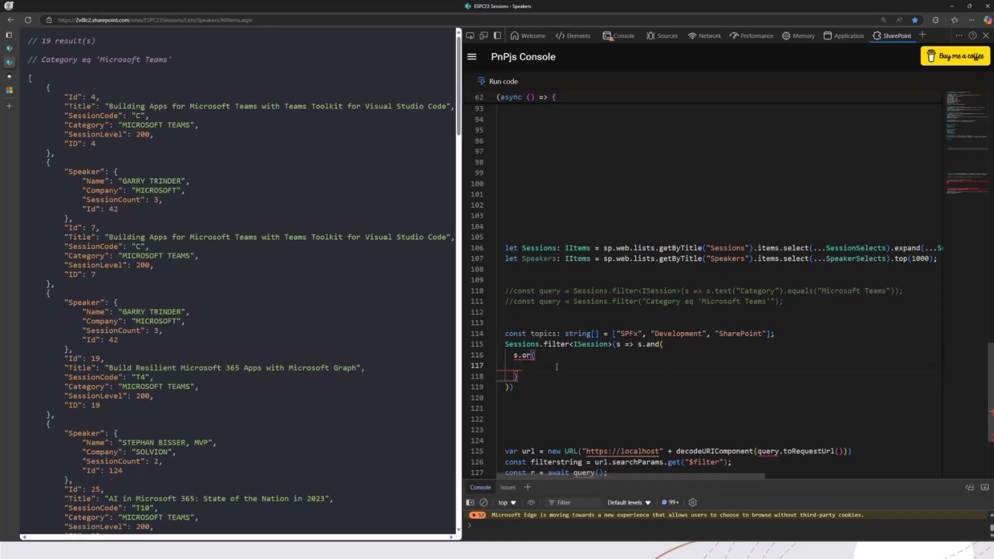
type("s")
type(".text")
type(".")
Step: Add a s.text("Title").contains("SPFx") condition inside the or group
key("BackSpace")
type("(")
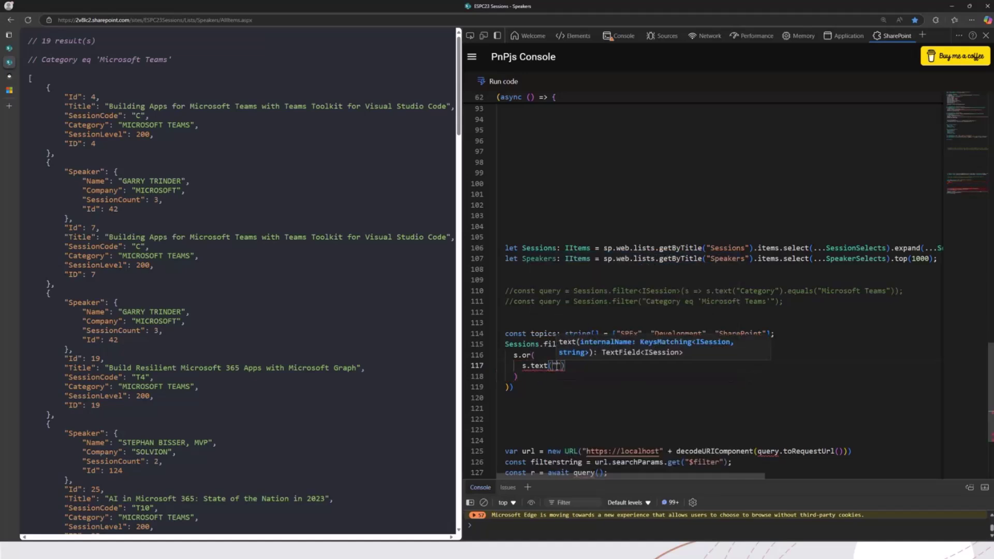
type("\"")
key("Down")
key("Down")
key("Return")
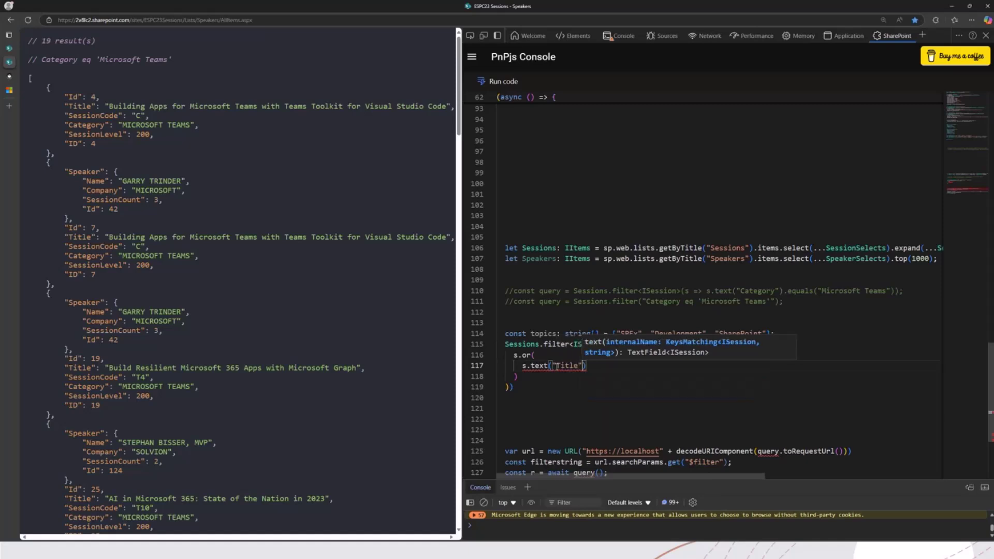
key("End")
type(".co")
key("Tab")
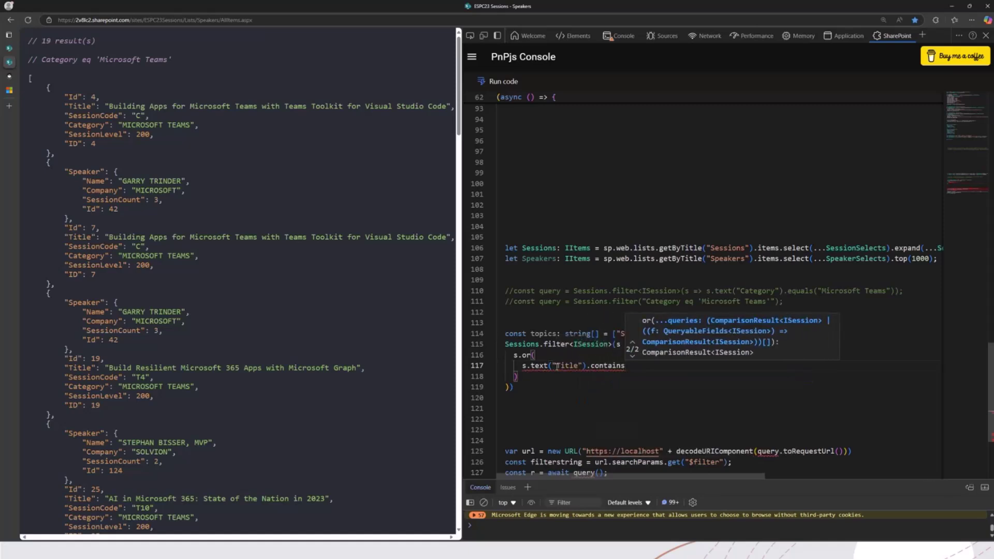
type("(")
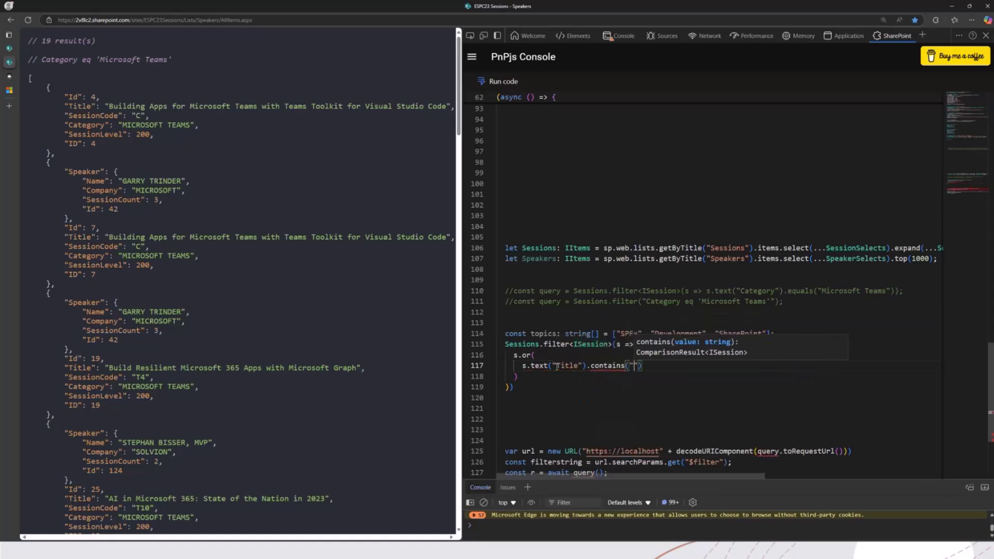
type("\"")
type("SPFi")
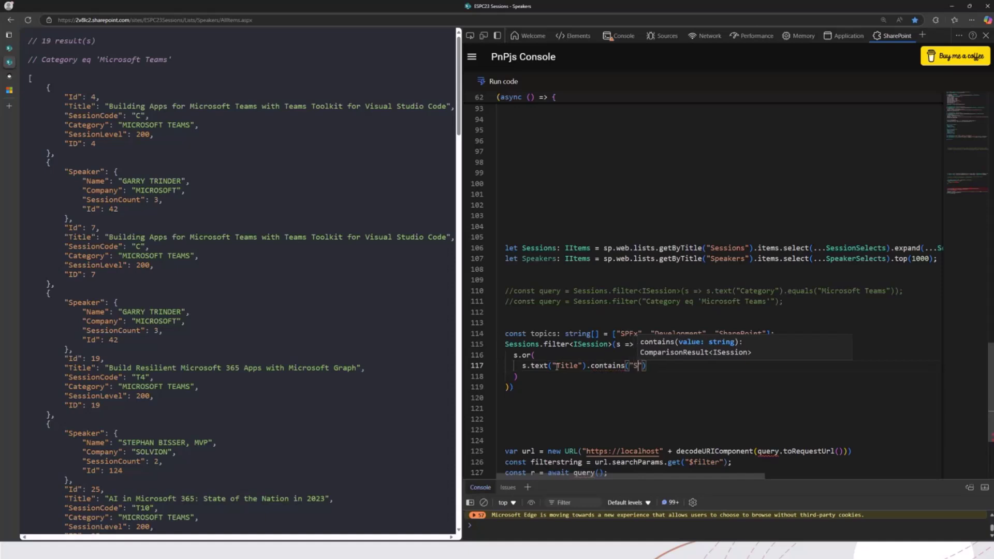
key("BackSpace")
type("x")
key("Home")
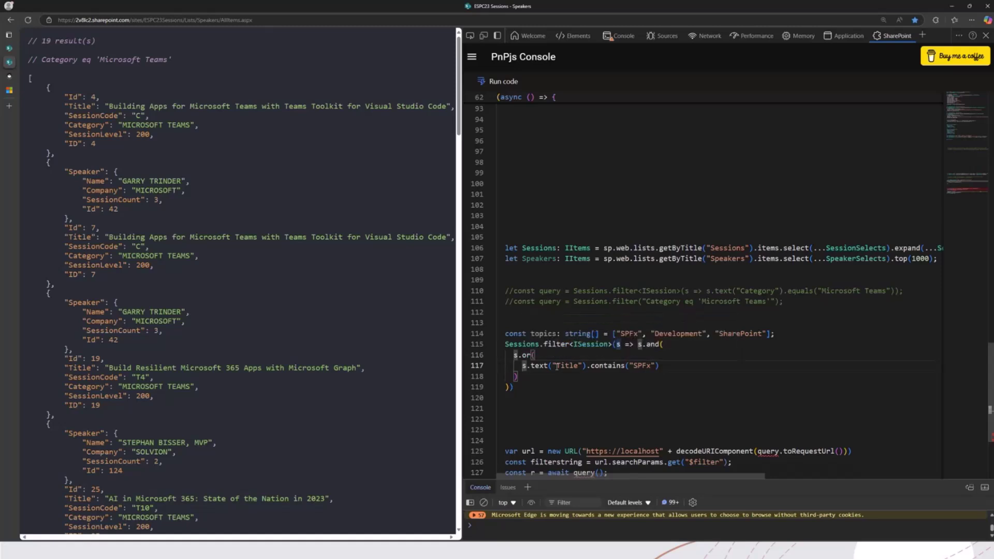
type("topics")
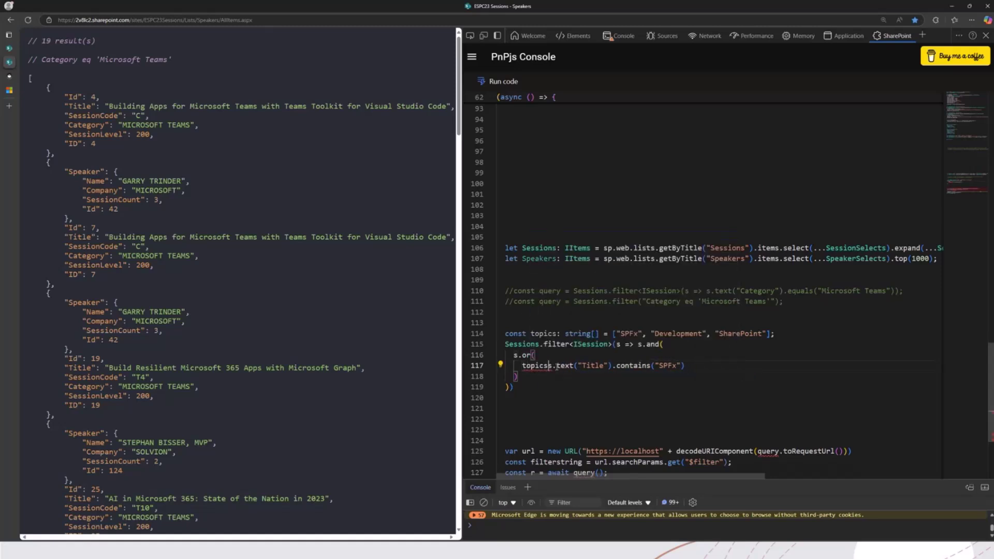
Step: Map over topics, replacing "SPFx" with topic in contains(), and run the code
double_click(526, 365)
type("...")
key("ctrl+Right")
type(".map(")
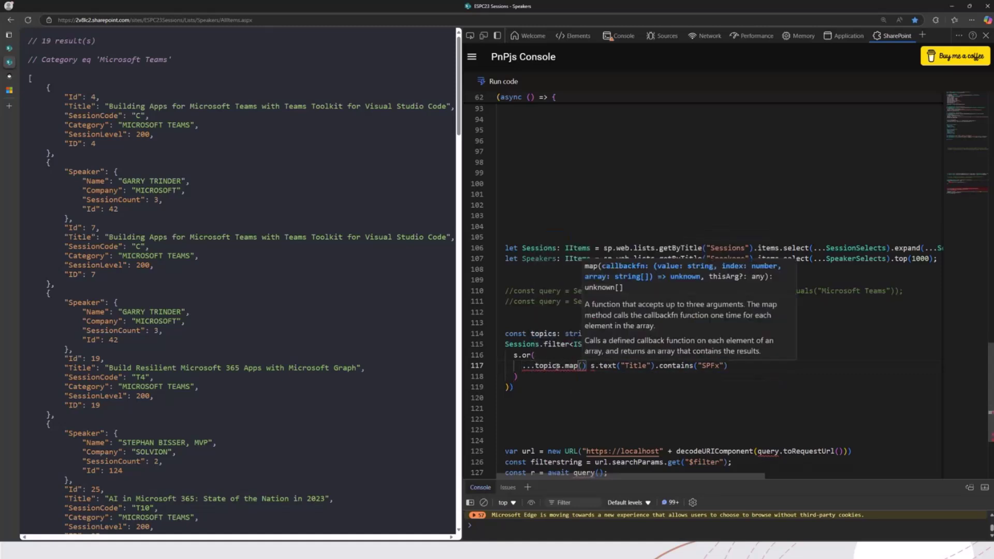
type("topic =>")
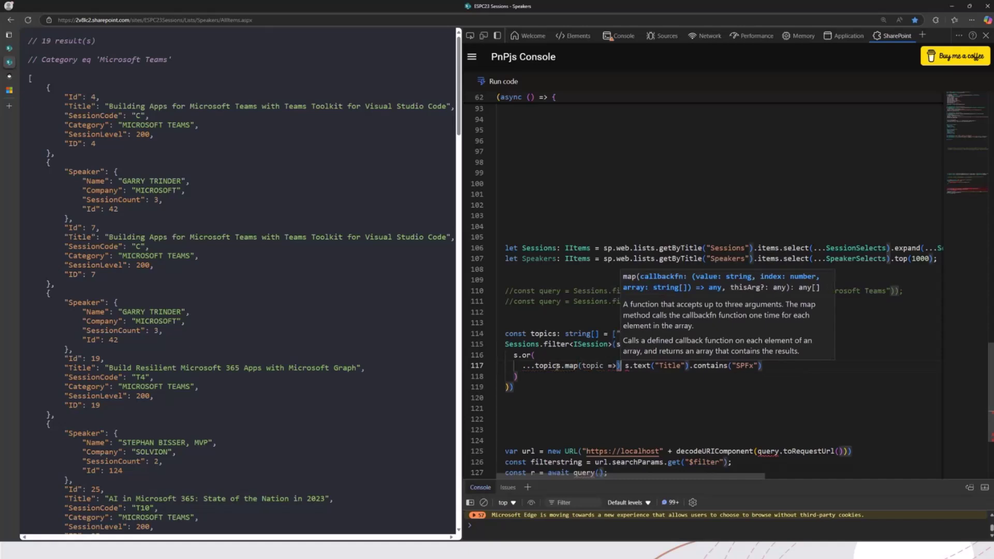
key("Escape")
key("End")
type(")")
key("Left")
key("Left")
key("Left")
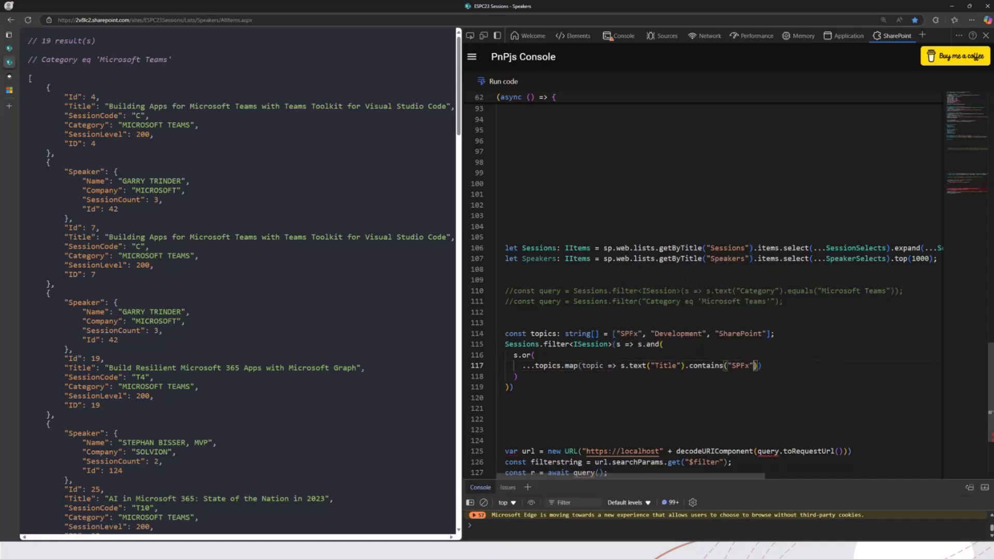
key("shift+ctrl+Left")
key("shift+Left")
type("topic")
key("End")
key("ctrl+d")
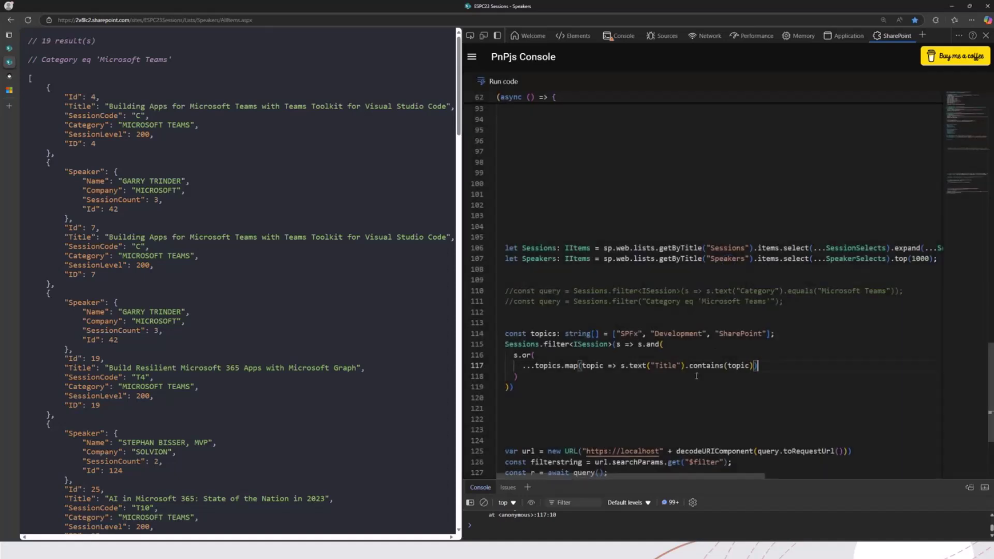
Step: Add s.number("SessionLevel").greaterThan(200) as a second and() condition
key("Down")
key("Return")
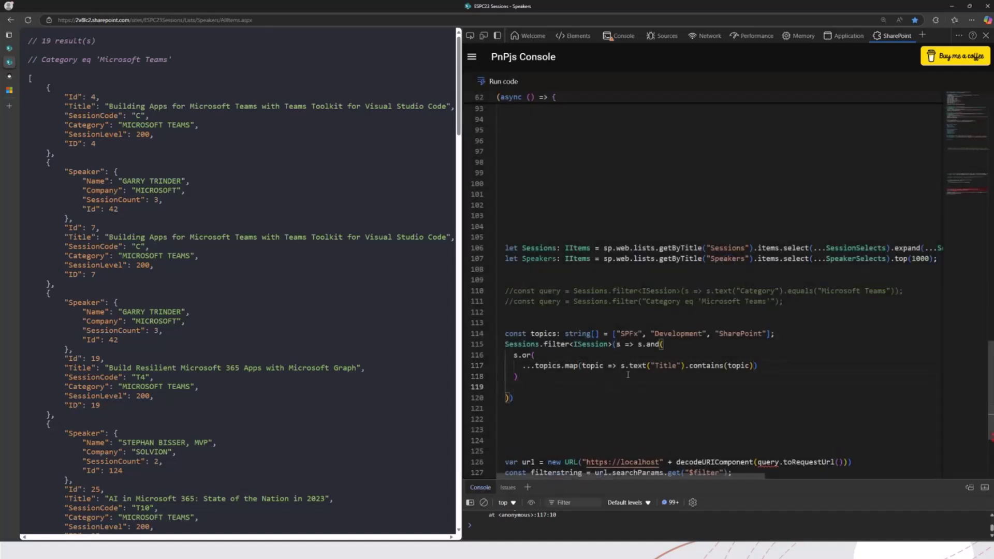
type("s.")
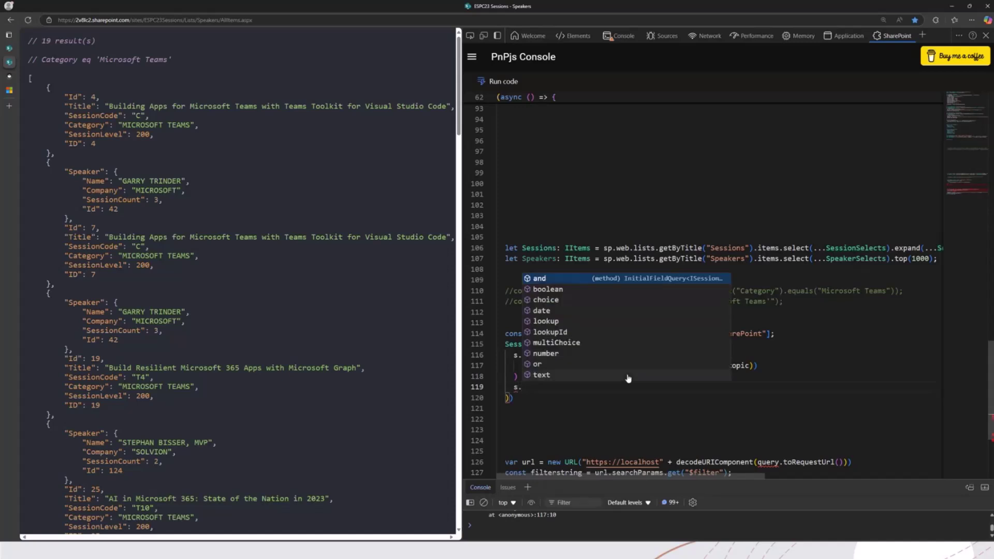
type("number(\"")
key("Tab")
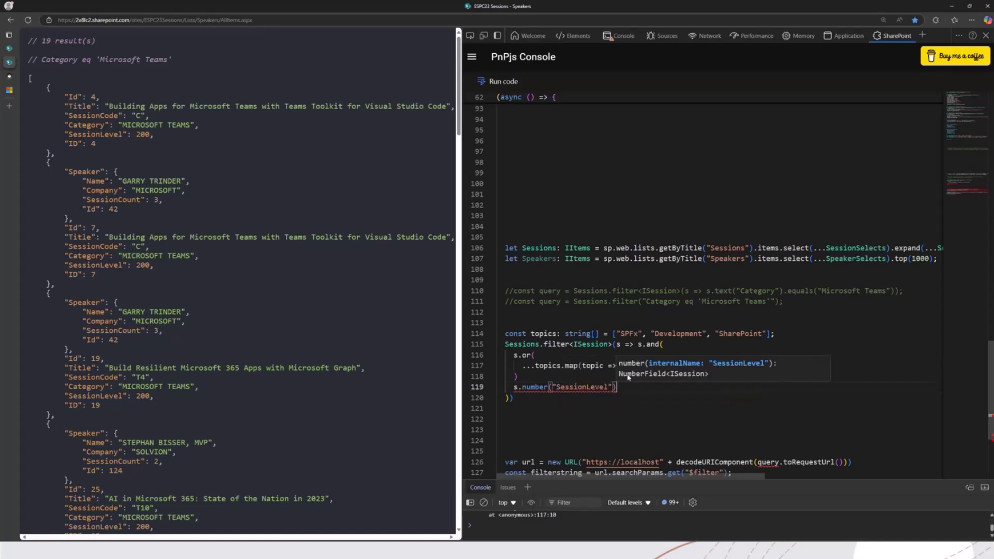
key("End")
type(".")
key("Escape")
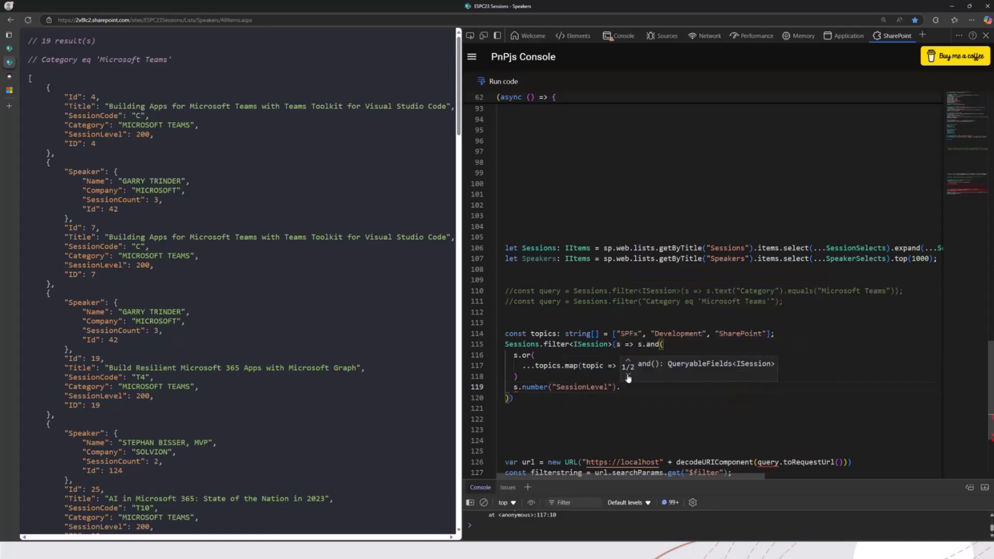
left_click(628, 376)
type(",")
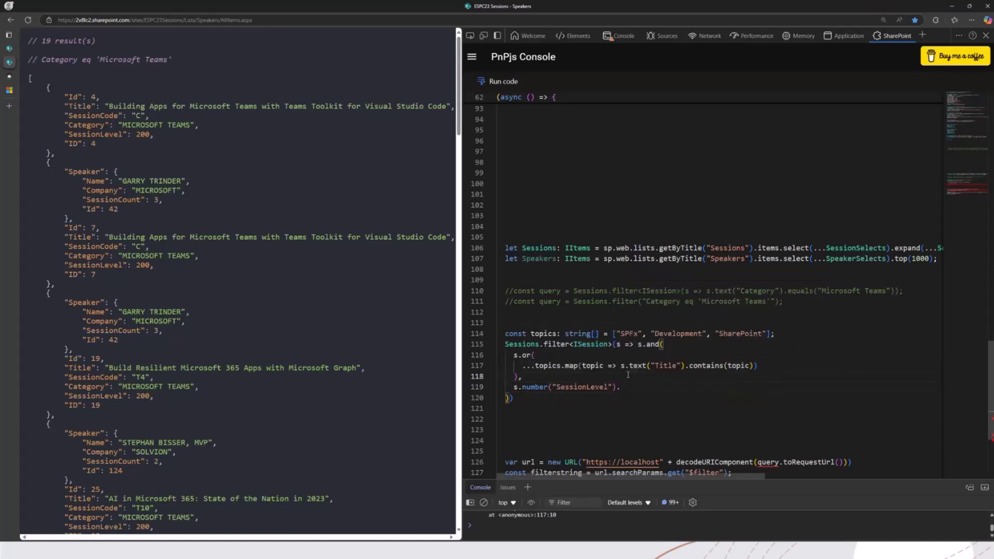
left_click(650, 388)
key("ctrl+space")
key("Down")
key("Tab")
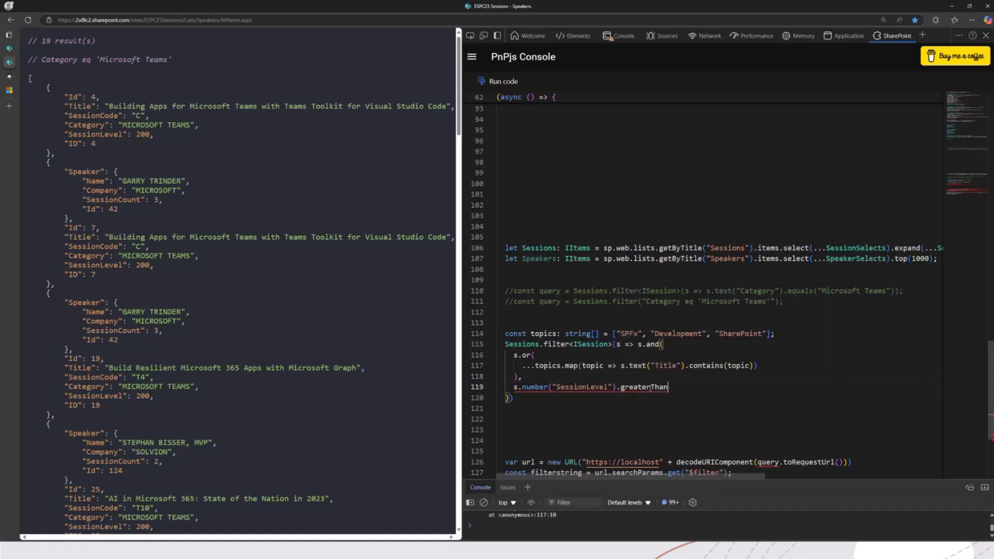
type("(\"200")
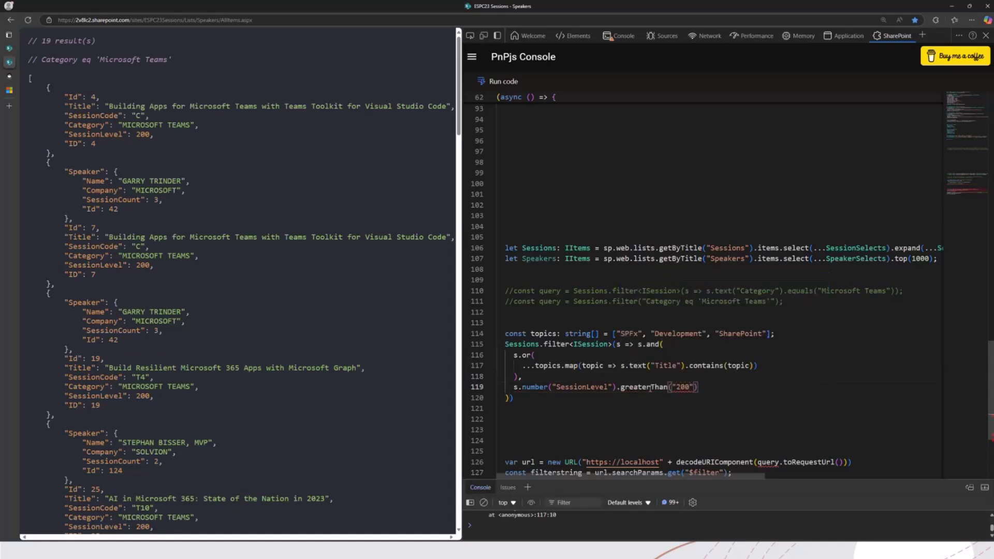
key("Right")
key("BackSpace")
key("BackSpace")
key("BackSpace")
type("200)")
key("Down")
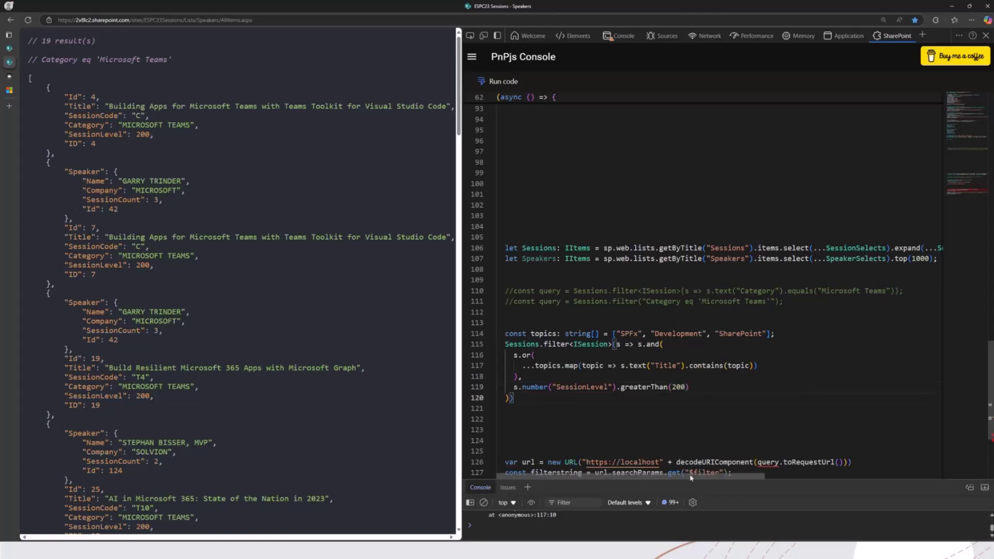
Step: Prefix the Sessions filter statement with const query =
left_click(687, 388)
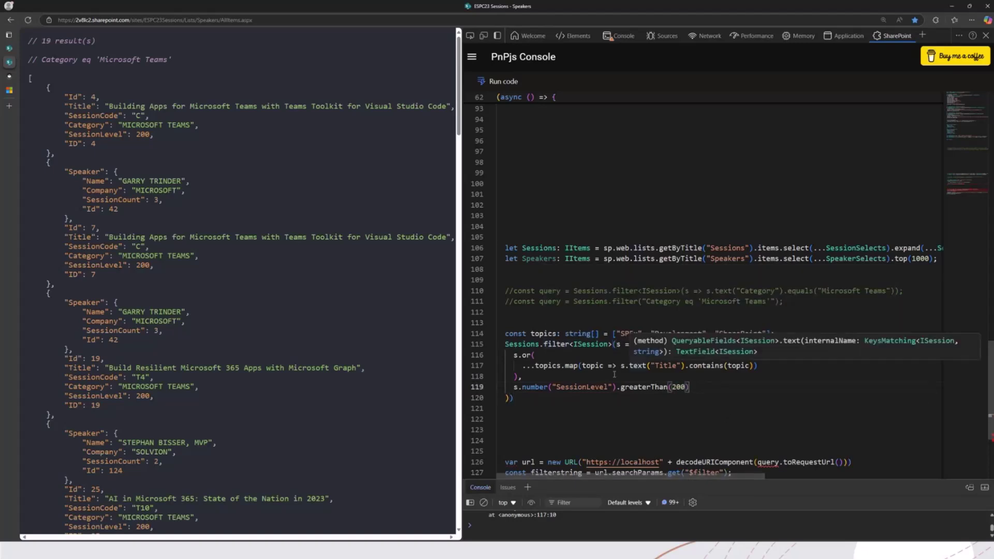
left_click_drag(687, 387, 504, 345)
left_click(505, 344)
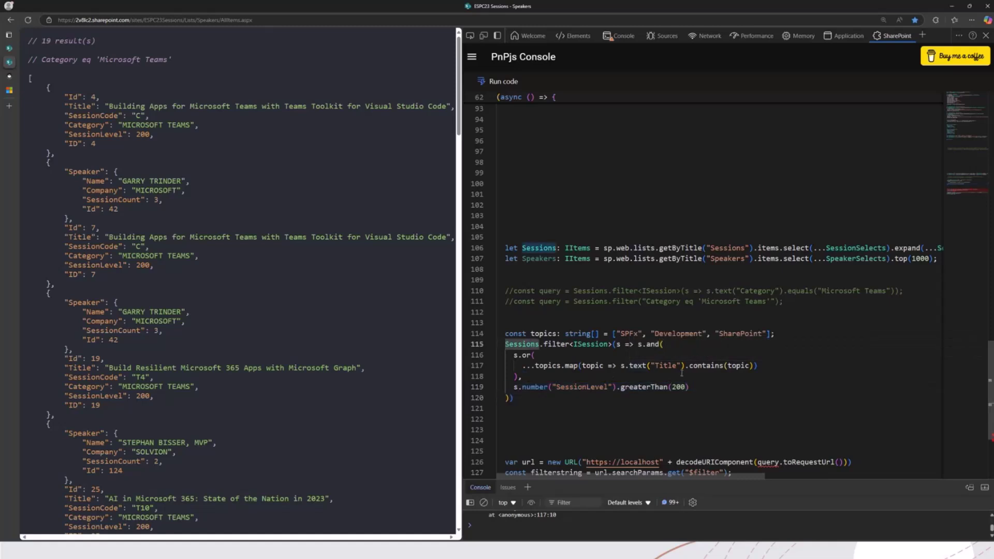
type("const query =")
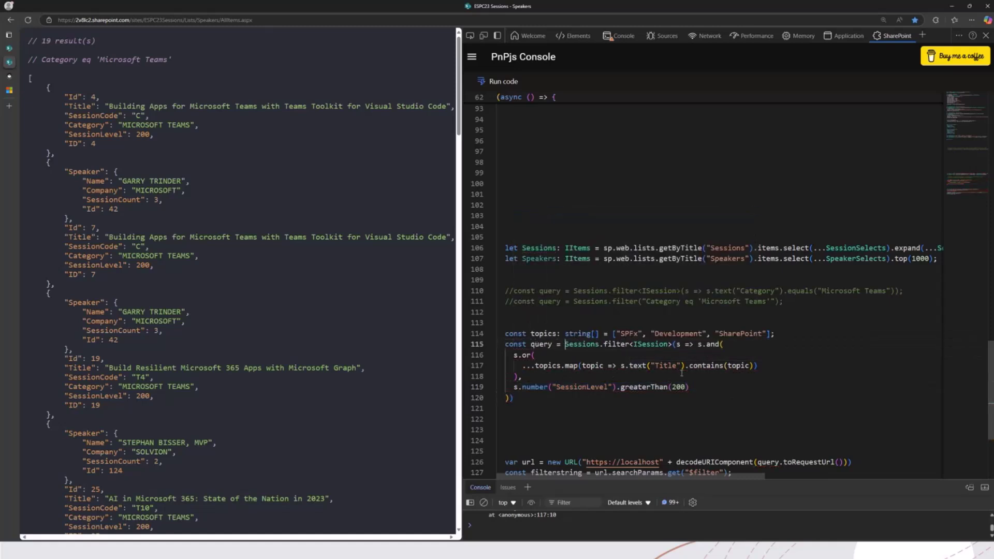
Step: Run the combined filter and view the 8 level-300 sessions with DevTools closed
key("ctrl+Return")
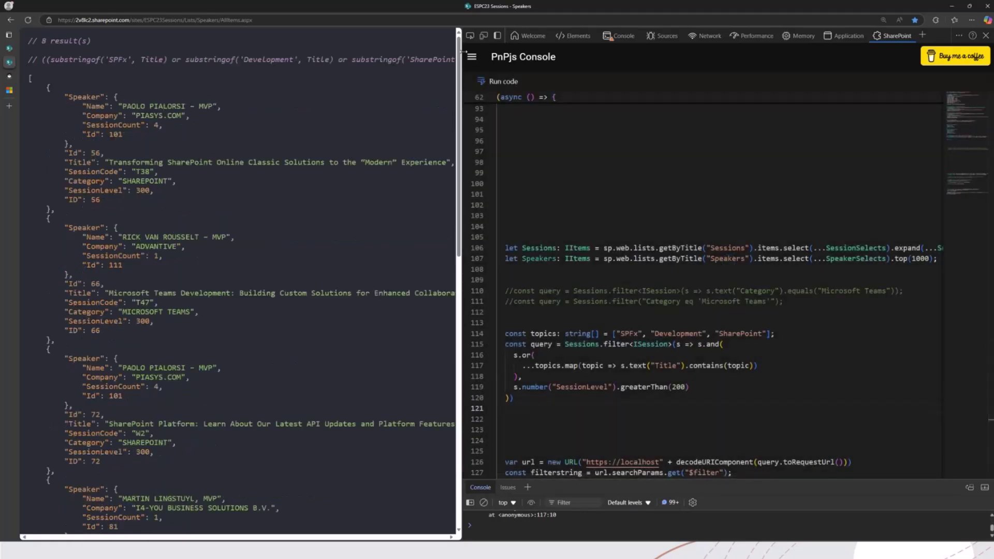
key("F12")
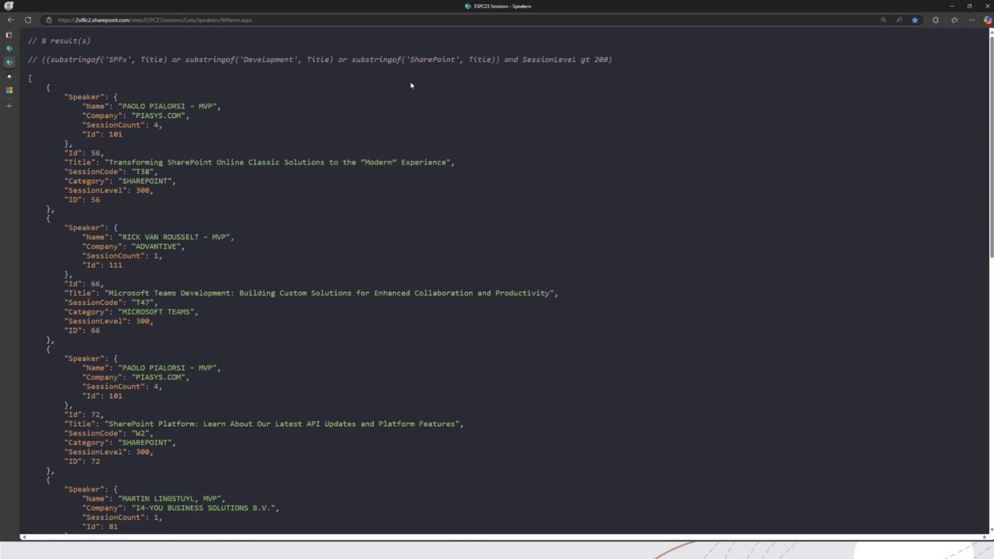
scroll(114, 410, "down", 1)
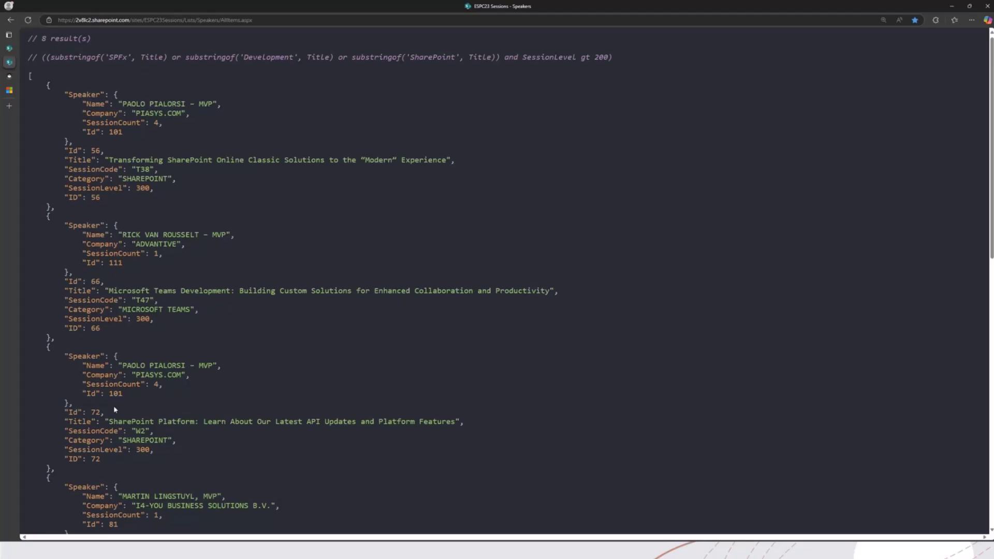
scroll(114, 409, "down", 3)
scroll(171, 381, "down", 3)
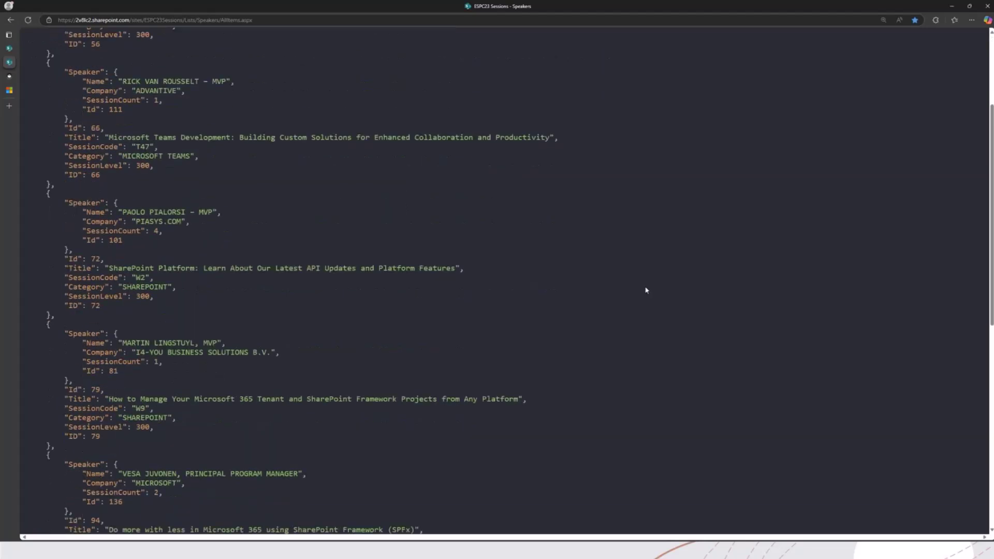
key("F12")
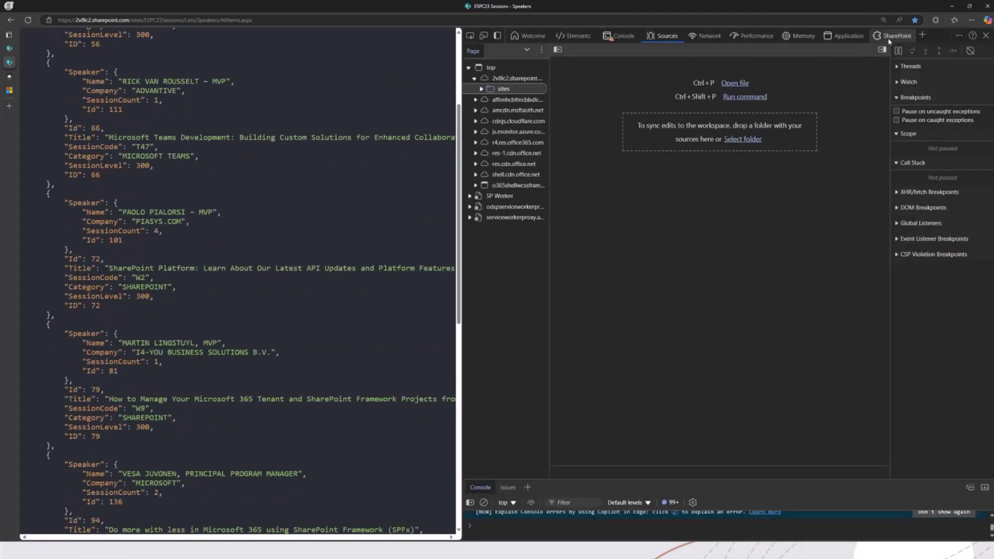
Step: Replace the PnPjs Console sample code with the saved Sessions and Speakers script
left_click(893, 36)
left_click(505, 122)
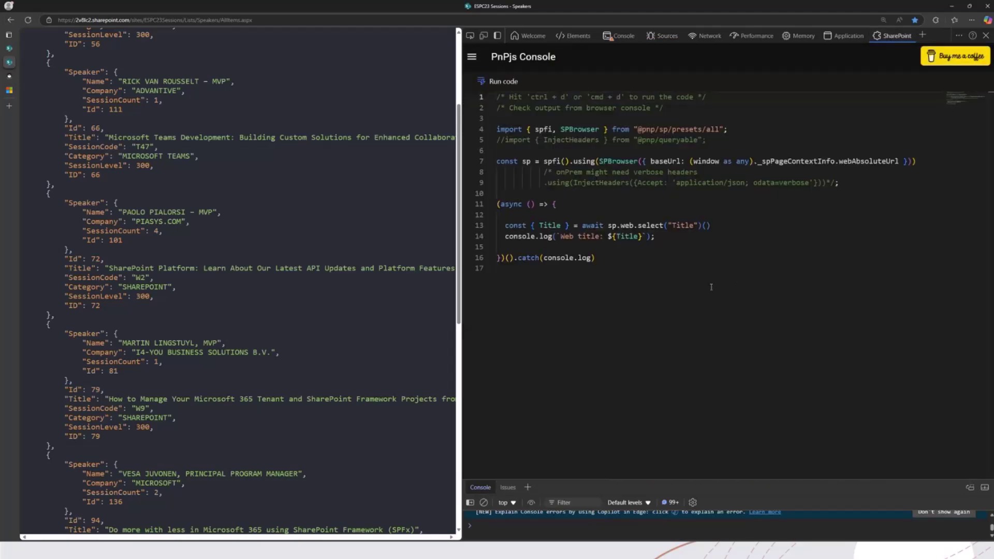
left_click(743, 282)
key("ctrl+a")
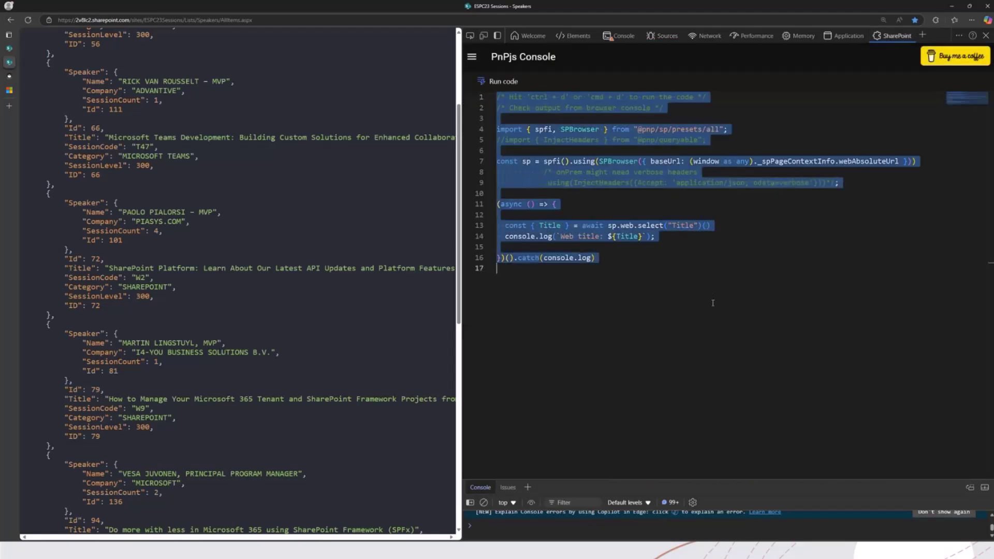
key("super+v")
key("Down")
key("Return")
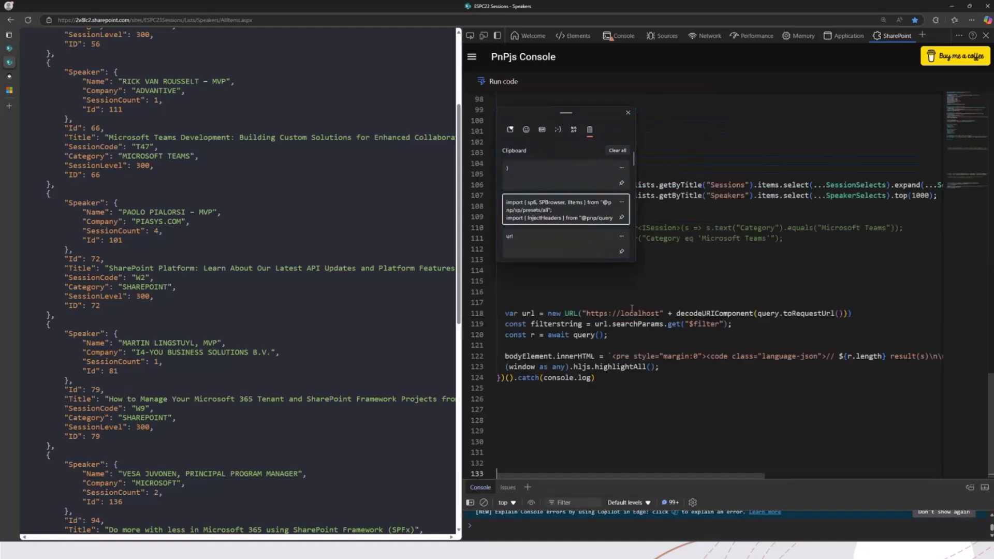
scroll(609, 335, "up", 3)
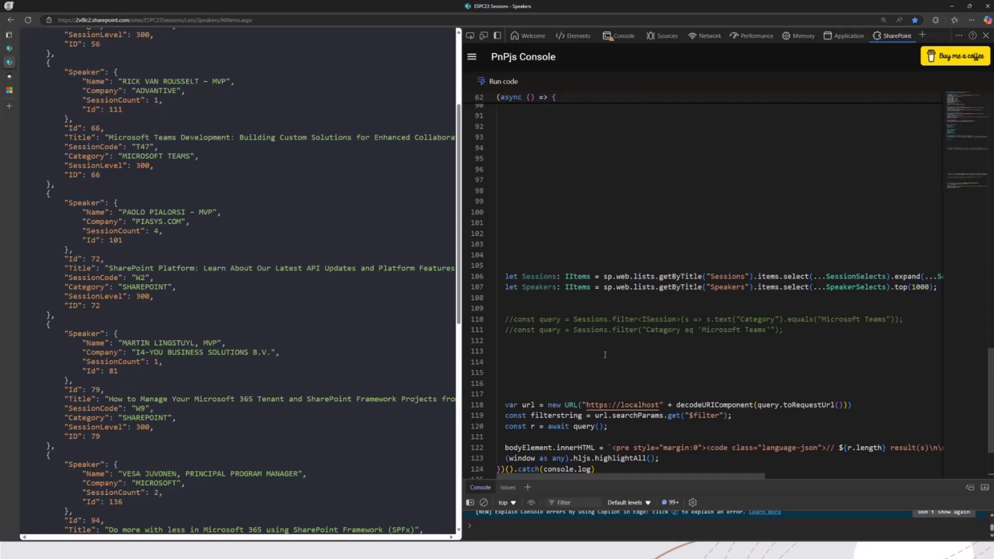
scroll(605, 354, "down", 2)
Step: Move the caret from line 116 up to line 114 in the script
left_click(653, 324)
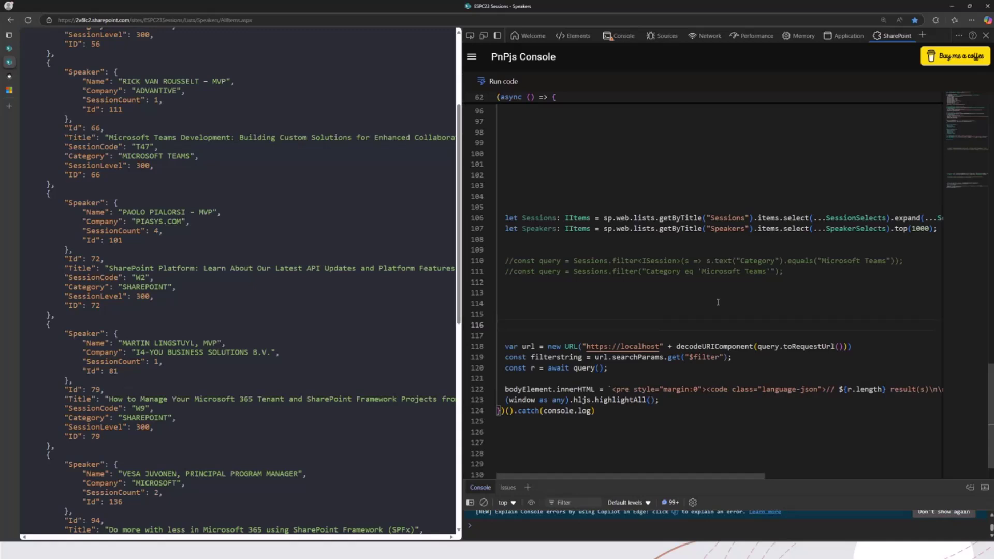
key("Up")
key("Up")
key("alt+Tab")
key("alt+Tab")
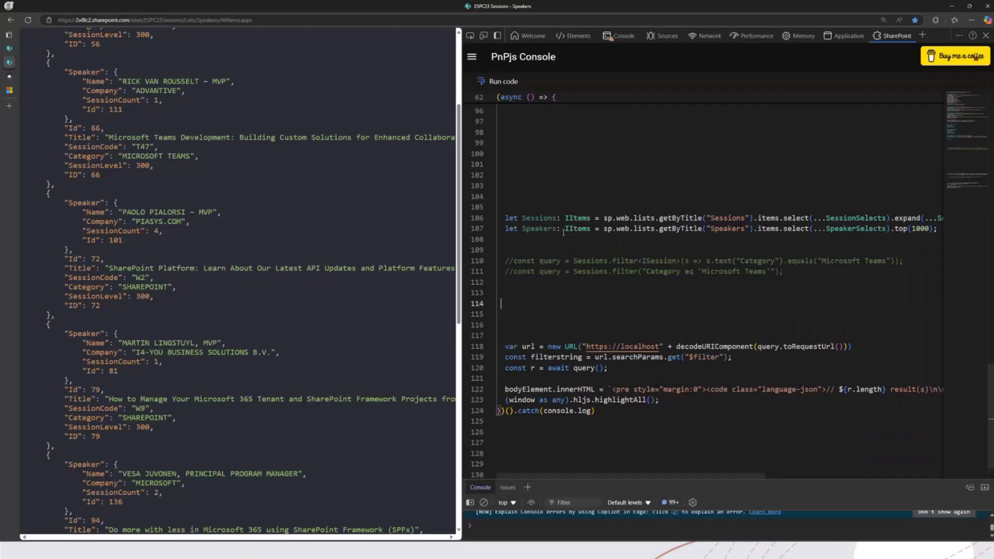
Step: Search Bing for 'pnpjs github' in a new tab and open the pnp/pnpjs result
key("ctrl+t")
type("pnpjs")
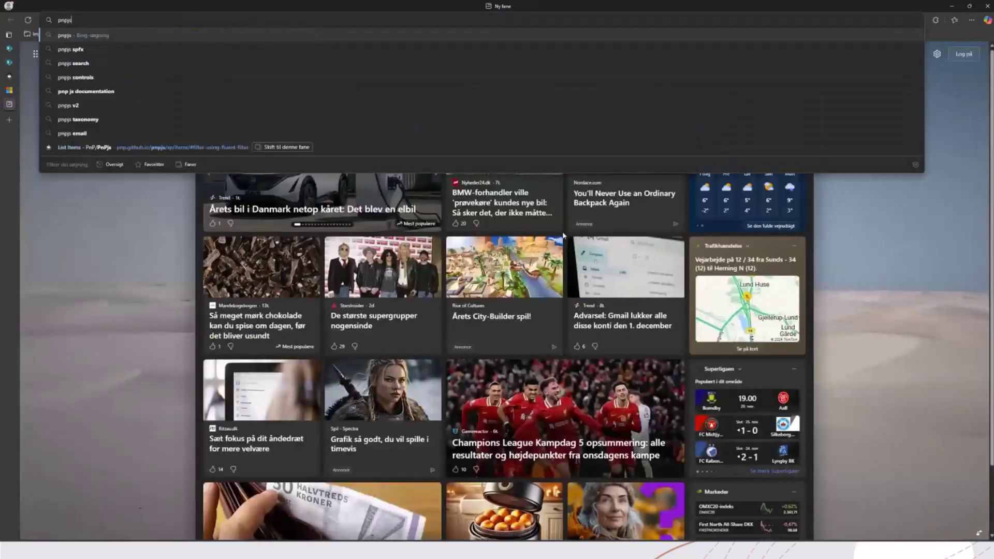
key("Down")
key("Down")
key("Down")
key("Down")
key("Down")
key("Down")
key("Down")
key("Down")
key("BackSpace")
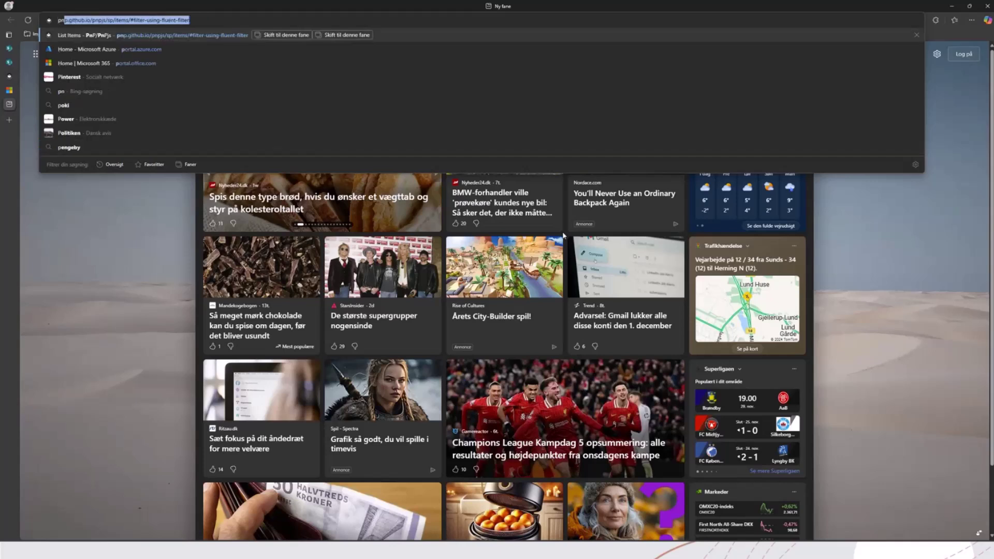
type("j")
key("BackSpace")
type("github")
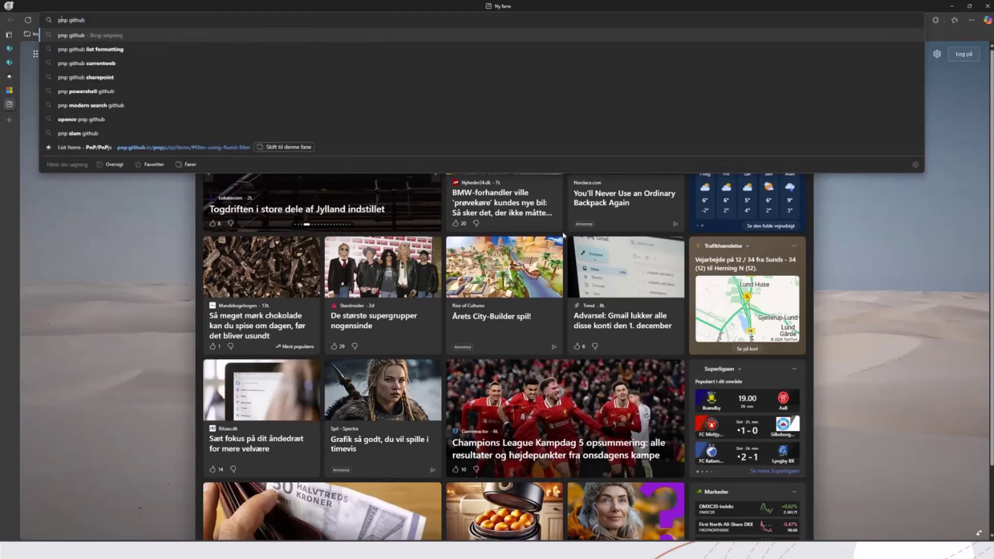
key("Return")
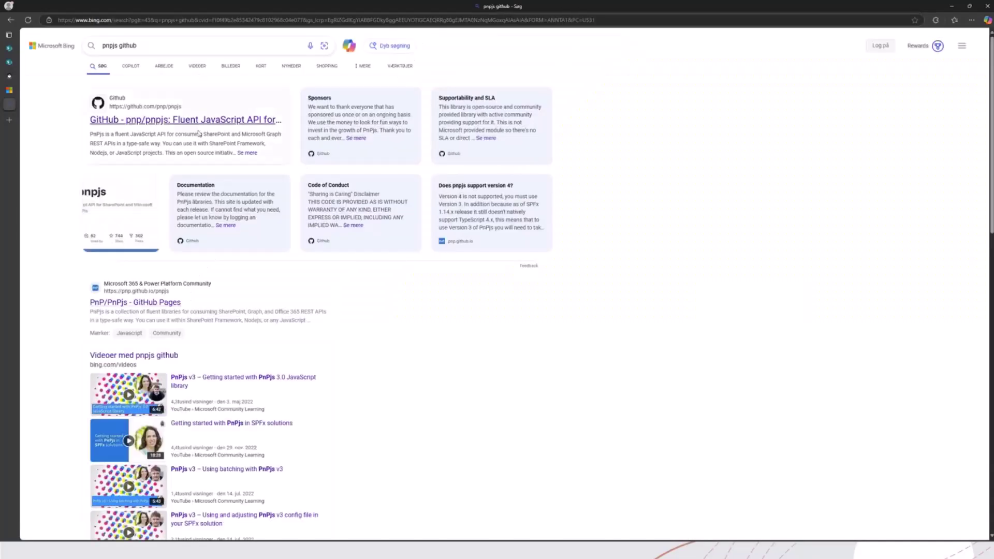
left_click(202, 117)
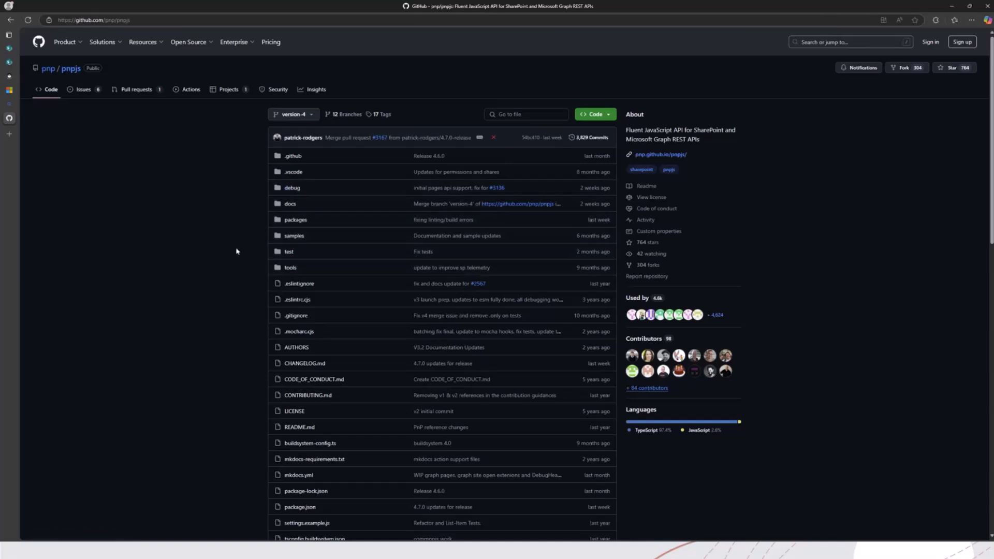
Step: Zoom the page in and open packages > sp > spqueryable.ts in the pnpjs repository
key("ctrl+plus")
key("ctrl+plus")
left_click(138, 362)
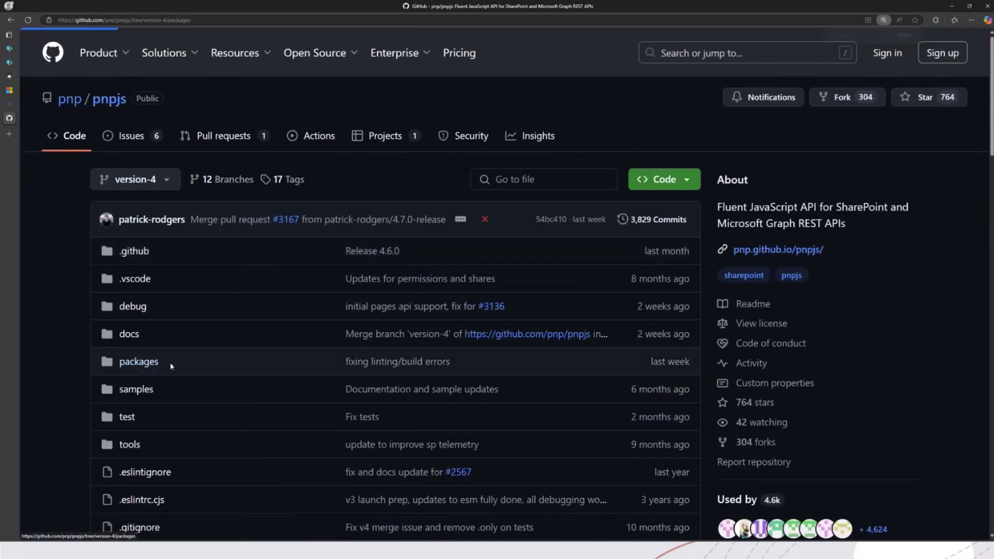
scroll(366, 399, "down", 3)
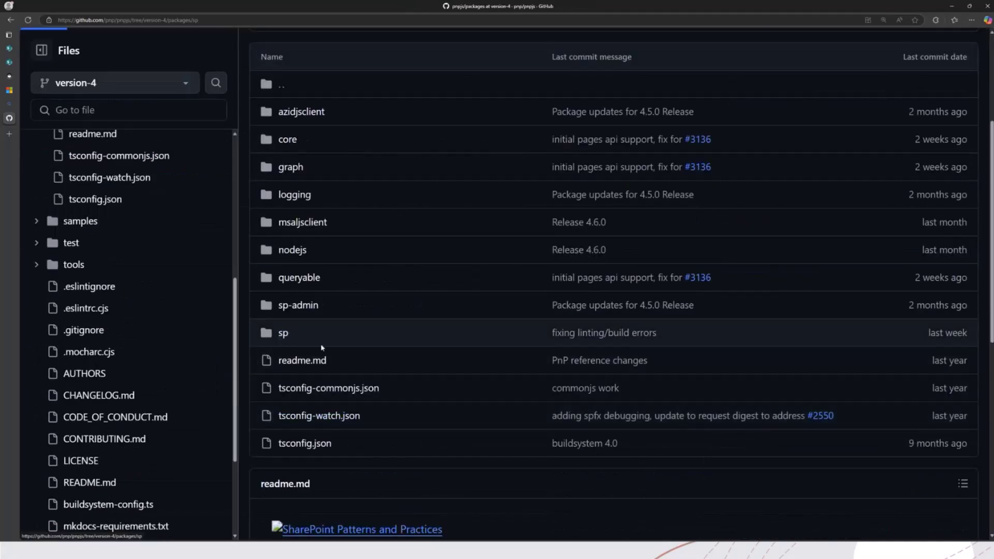
left_click(310, 330)
scroll(473, 368, "down", 5)
scroll(370, 412, "down", 5)
scroll(365, 420, "down", 5)
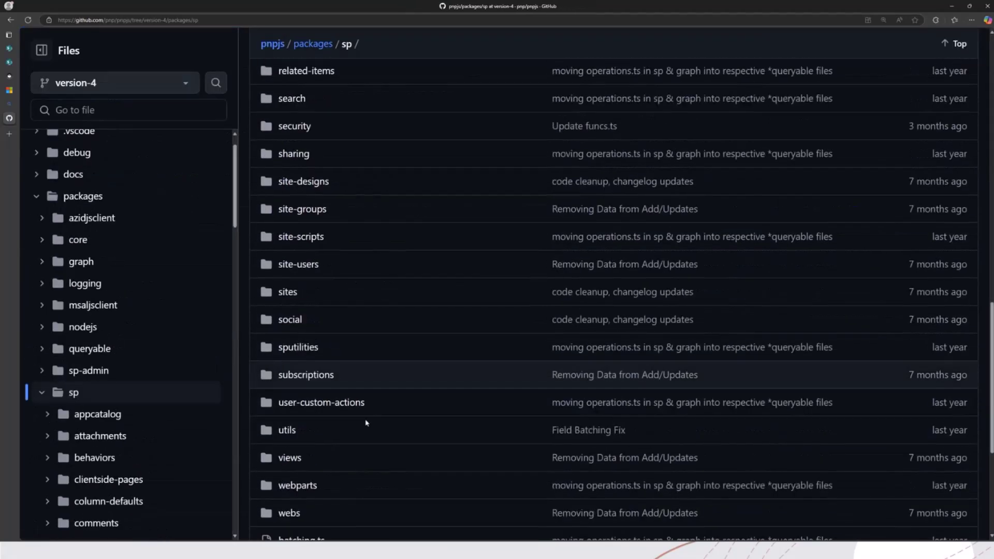
scroll(364, 448, "down", 3)
left_click(308, 416)
scroll(404, 406, "down", 5)
scroll(420, 396, "down", 5)
scroll(435, 388, "down", 5)
scroll(466, 385, "down", 5)
scroll(469, 385, "down", 10)
scroll(489, 381, "up", 2)
scroll(505, 381, "up", 2)
scroll(515, 381, "up", 2)
scroll(514, 381, "down", 8)
scroll(521, 380, "down", 4)
scroll(528, 381, "up", 3)
scroll(534, 382, "up", 1)
scroll(534, 382, "up", 1)
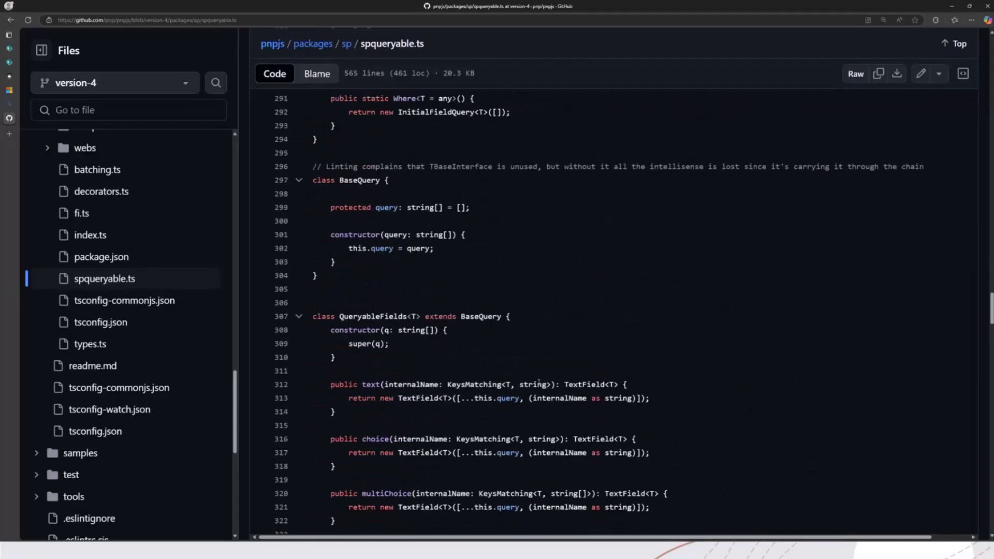
scroll(534, 357, "up", 2)
scroll(536, 358, "up", 4)
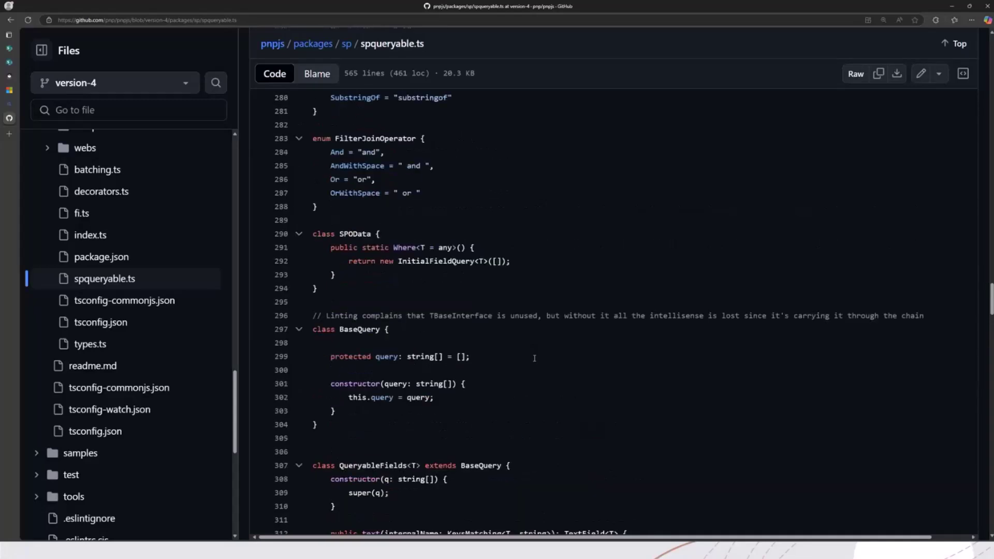
scroll(544, 358, "down", 2)
scroll(546, 358, "up", 2)
scroll(536, 349, "up", 4)
scroll(466, 334, "up", 2)
mouse_move(329, 290)
left_mouse_down()
mouse_move(413, 291)
mouse_move(547, 318)
left_mouse_up()
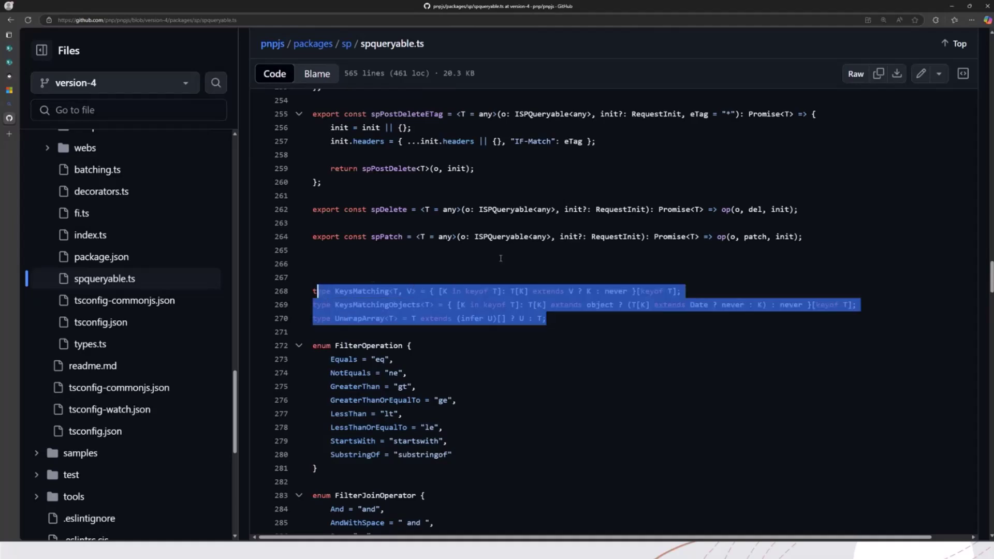
left_click(501, 263)
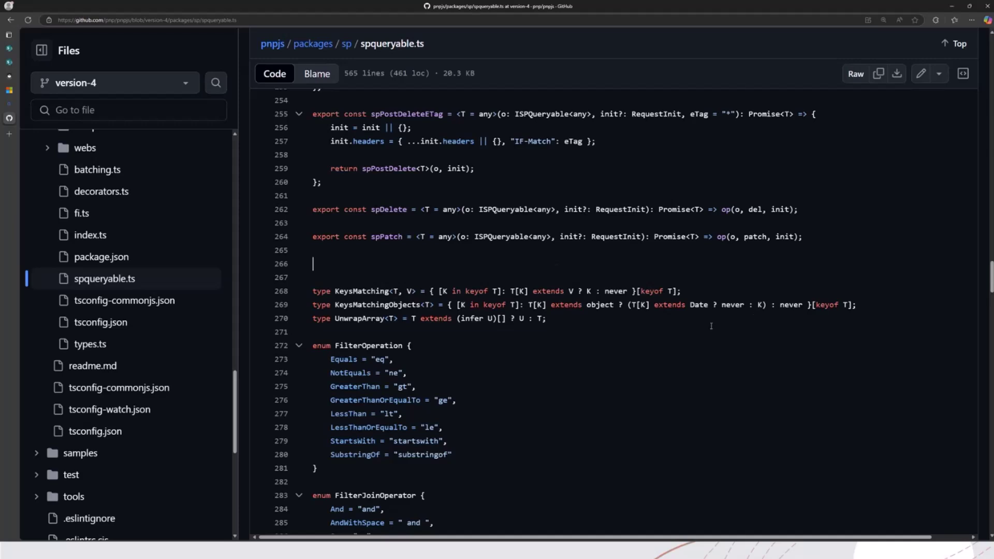
left_click_drag(711, 326, 327, 109)
scroll(497, 310, "down", 5)
left_click(435, 354)
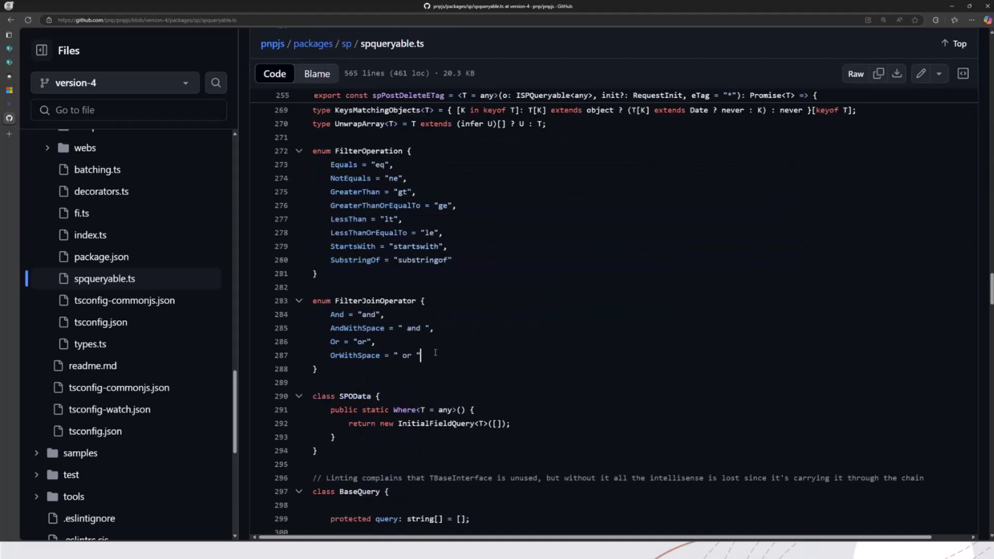
scroll(435, 353, "down", 5)
scroll(404, 311, "down", 2)
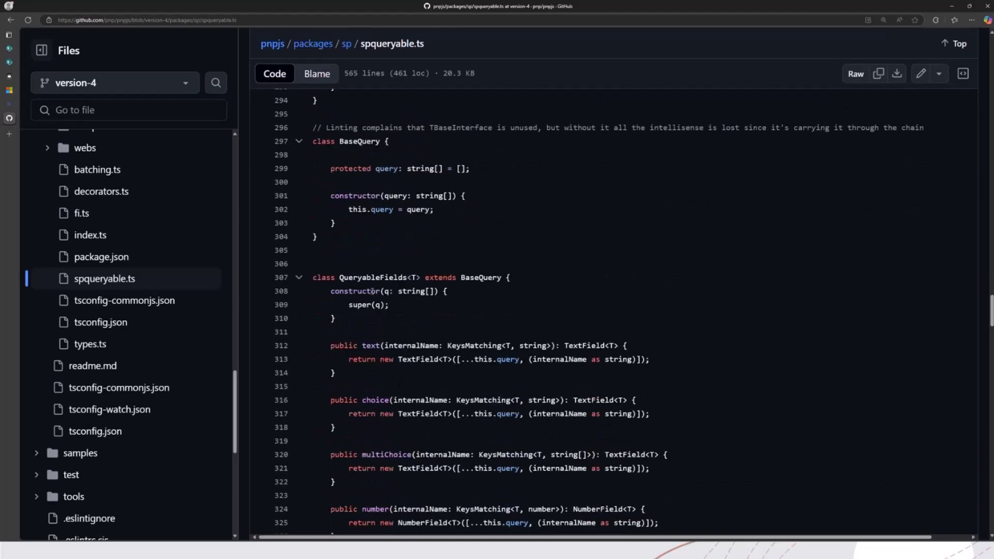
left_click_drag(331, 291, 388, 305)
left_click(459, 305)
scroll(459, 302, "down", 3)
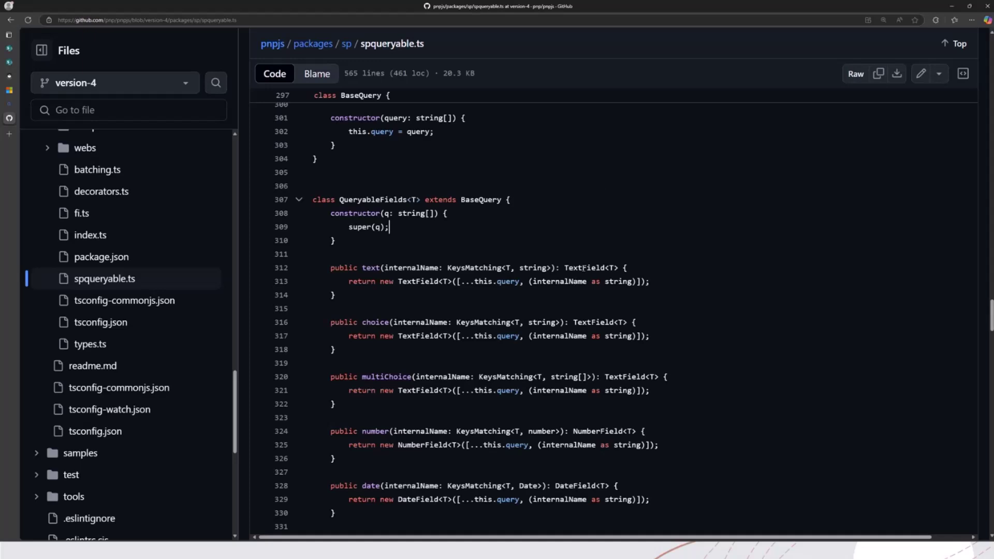
scroll(459, 302, "down", 4)
scroll(436, 350, "down", 3)
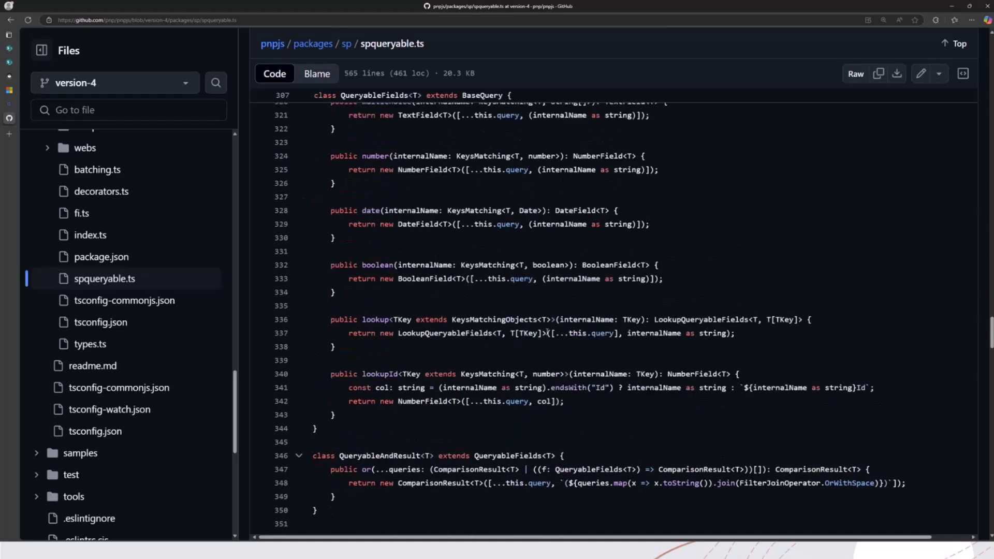
scroll(430, 379, "down", 2)
scroll(430, 379, "down", 1)
scroll(376, 392, "down", 3)
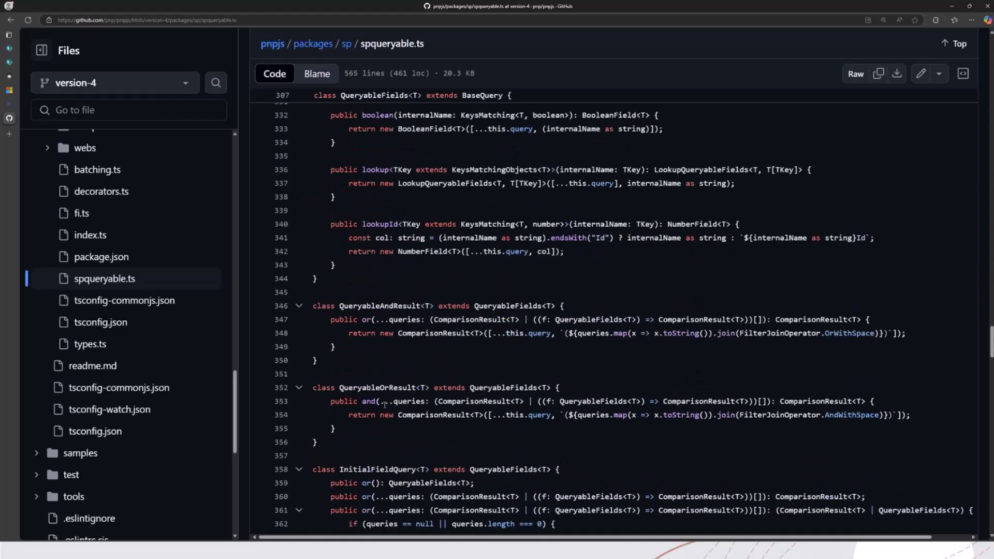
scroll(389, 400, "down", 2)
scroll(398, 408, "down", 2)
scroll(397, 407, "up", 3)
double_click(378, 284)
scroll(408, 332, "down", 3)
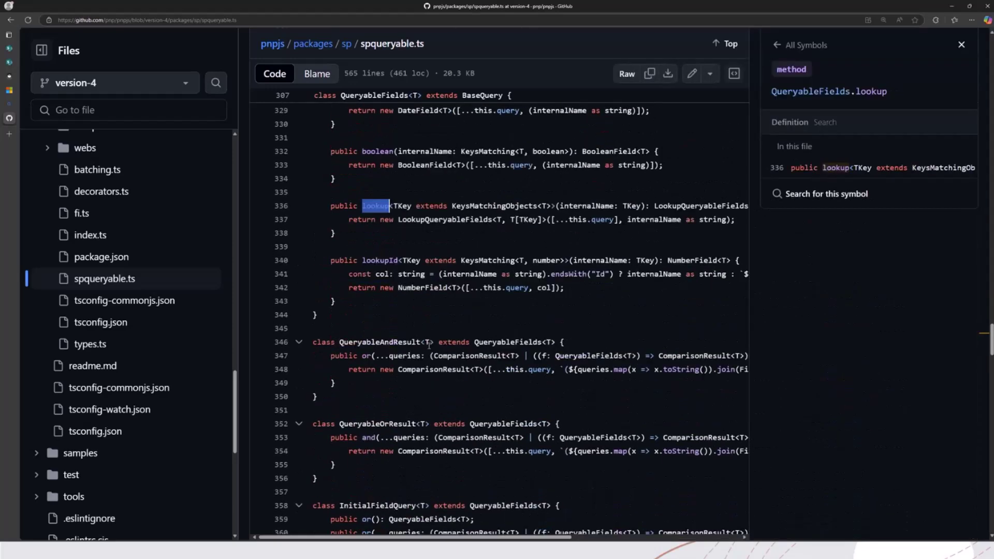
scroll(435, 343, "down", 3)
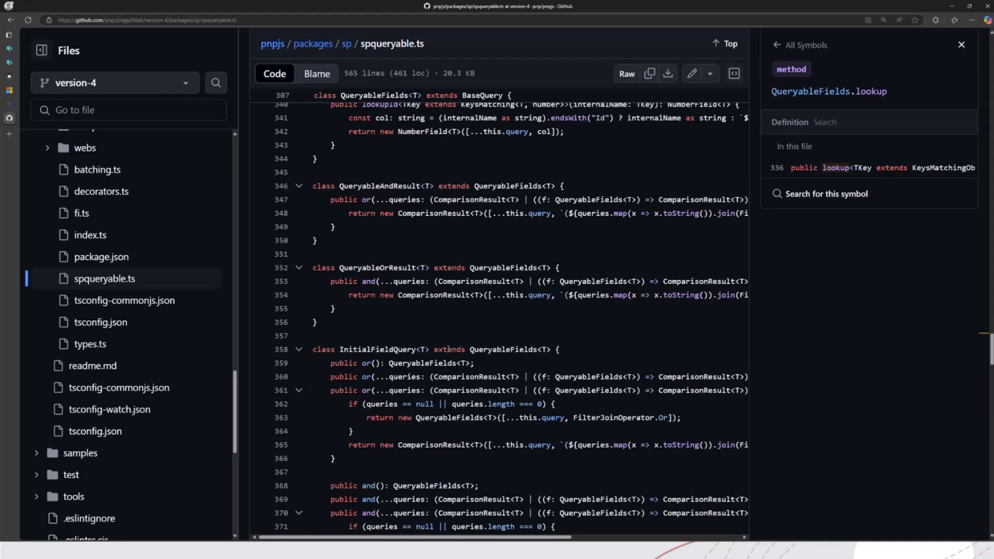
scroll(449, 348, "up", 4)
scroll(404, 295, "up", 2)
scroll(376, 228, "up", 1)
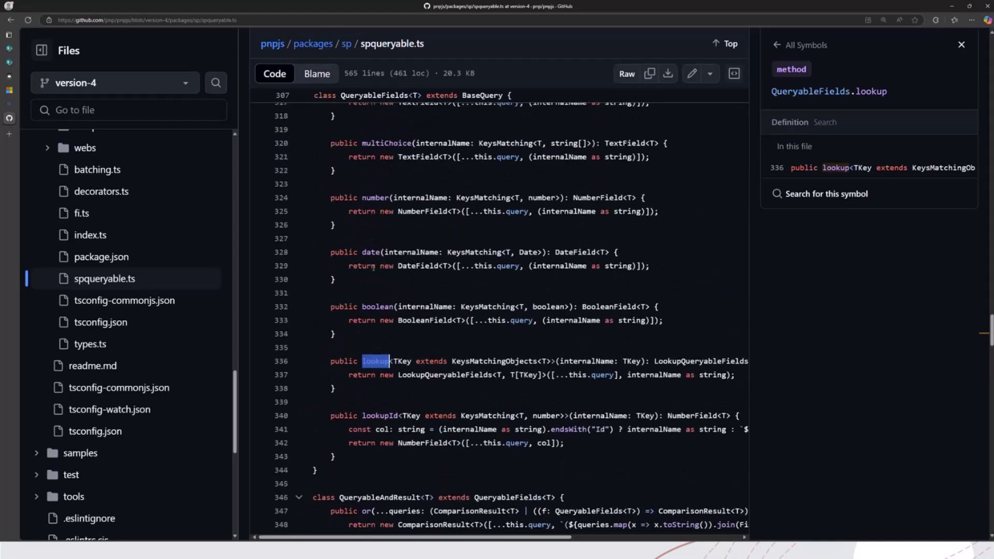
scroll(377, 195, "down", 2)
scroll(377, 194, "down", 2)
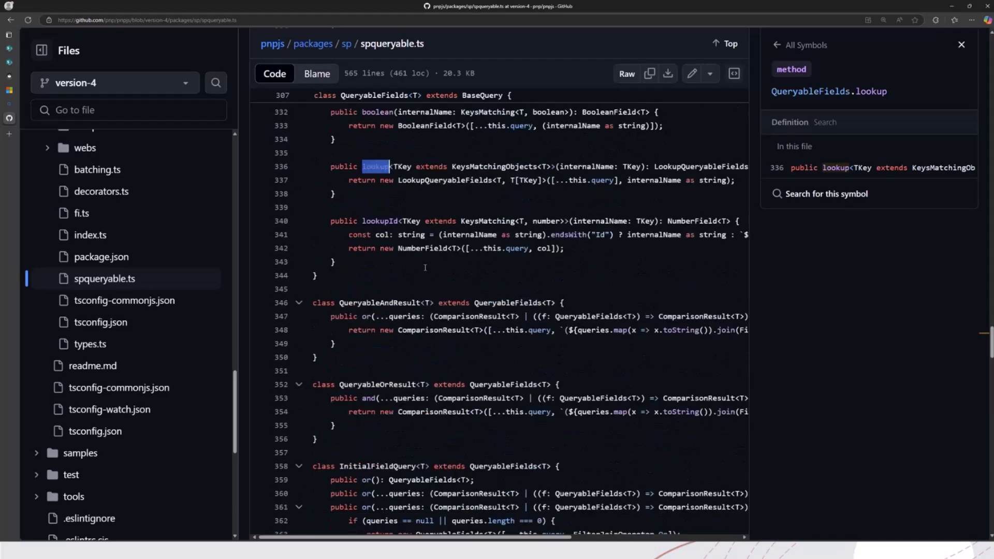
left_click(466, 233)
left_click(962, 45)
scroll(497, 311, "down", 3)
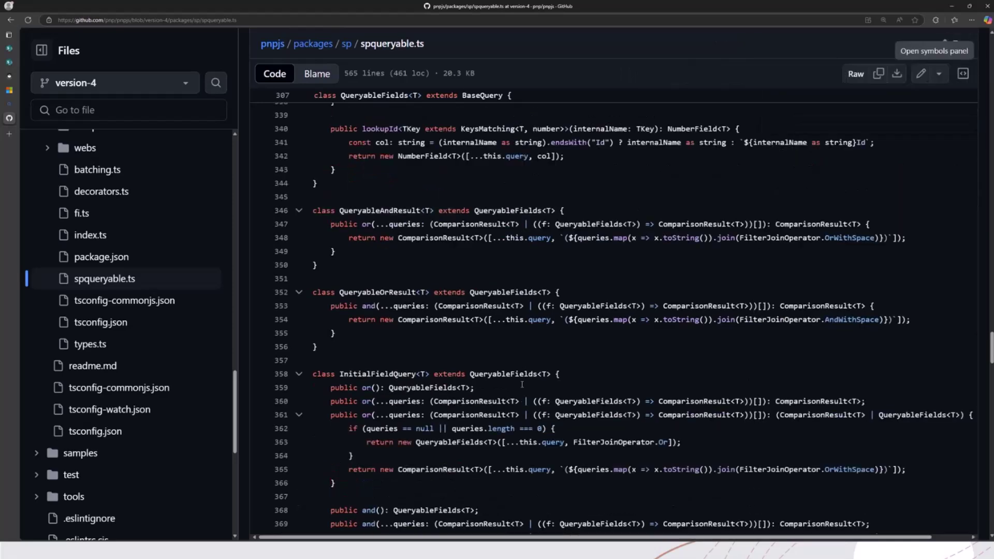
scroll(497, 310, "down", 3)
scroll(497, 311, "down", 2)
scroll(410, 358, "down", 3)
scroll(411, 357, "down", 3)
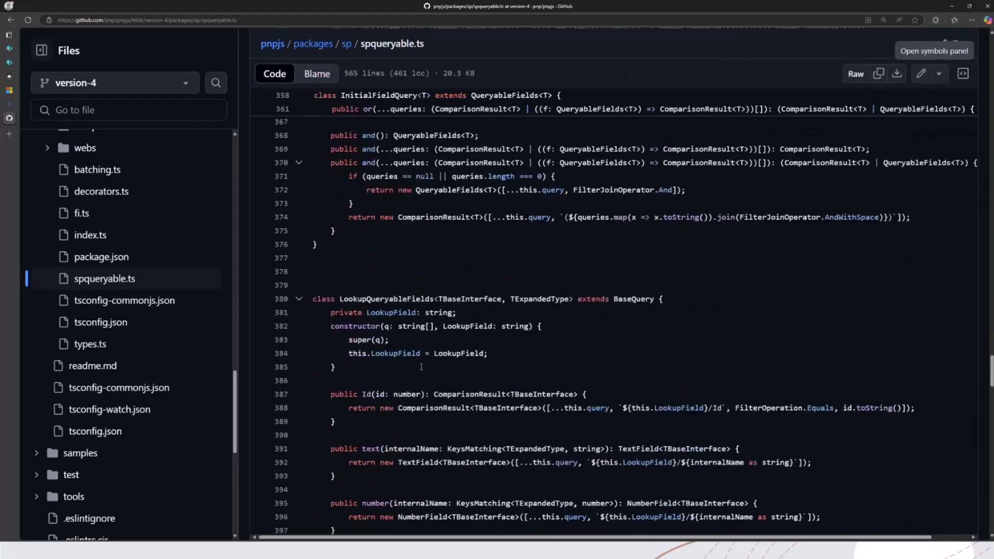
scroll(410, 357, "down", 2)
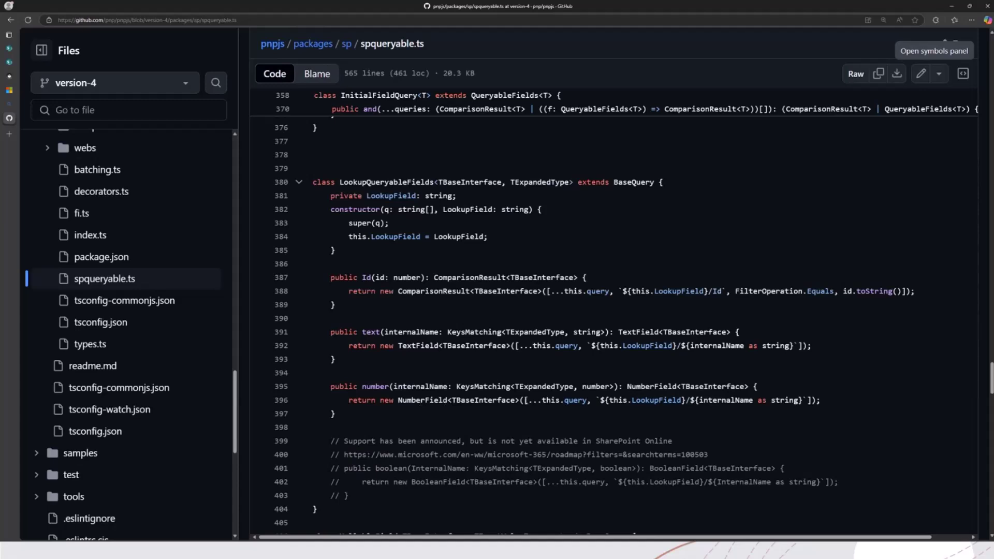
left_click_drag(525, 399, 814, 400)
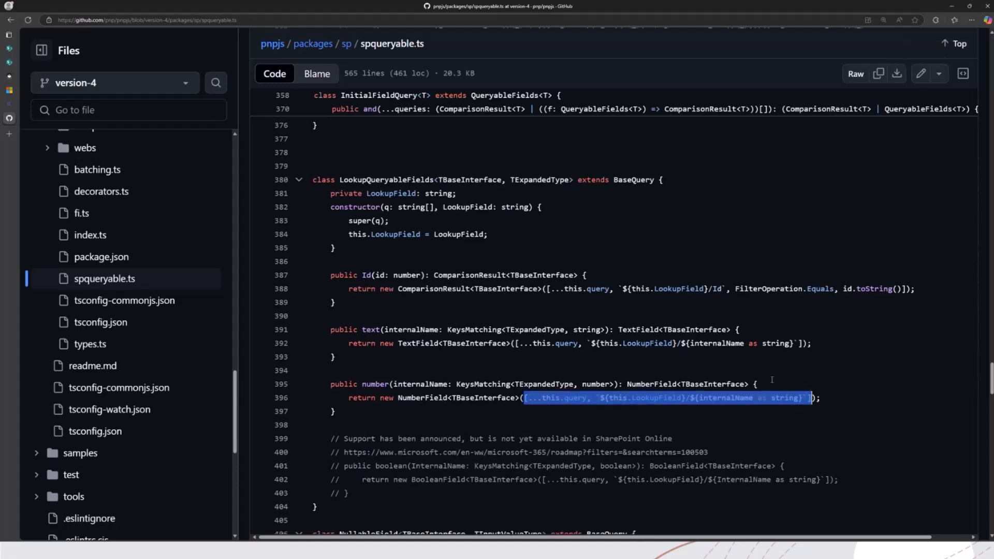
scroll(551, 381, "down", 3)
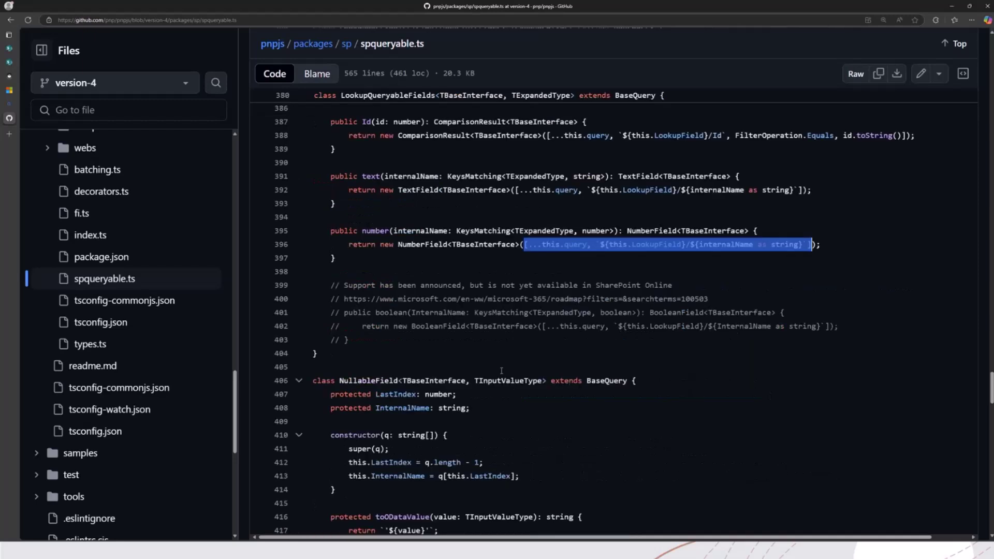
scroll(551, 381, "down", 1)
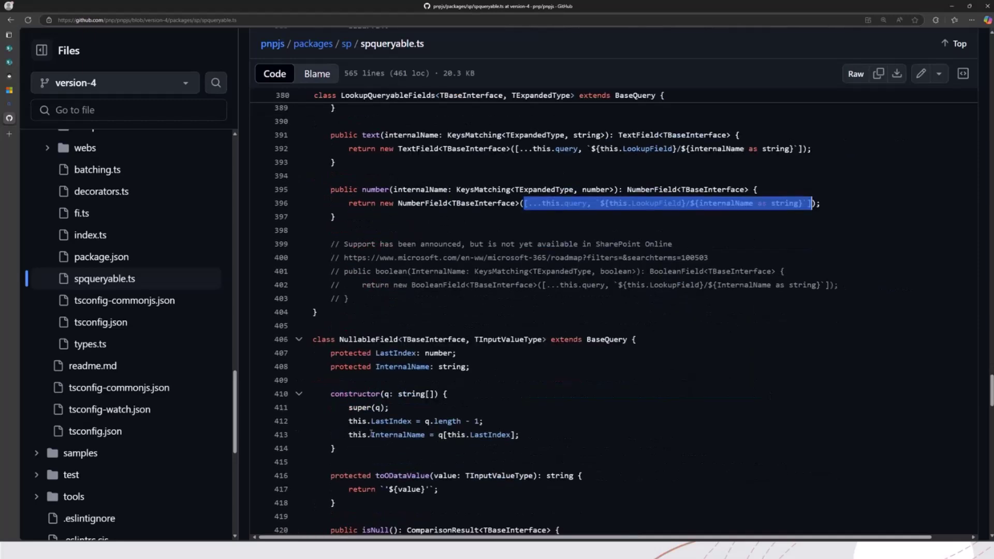
scroll(379, 439, "down", 2)
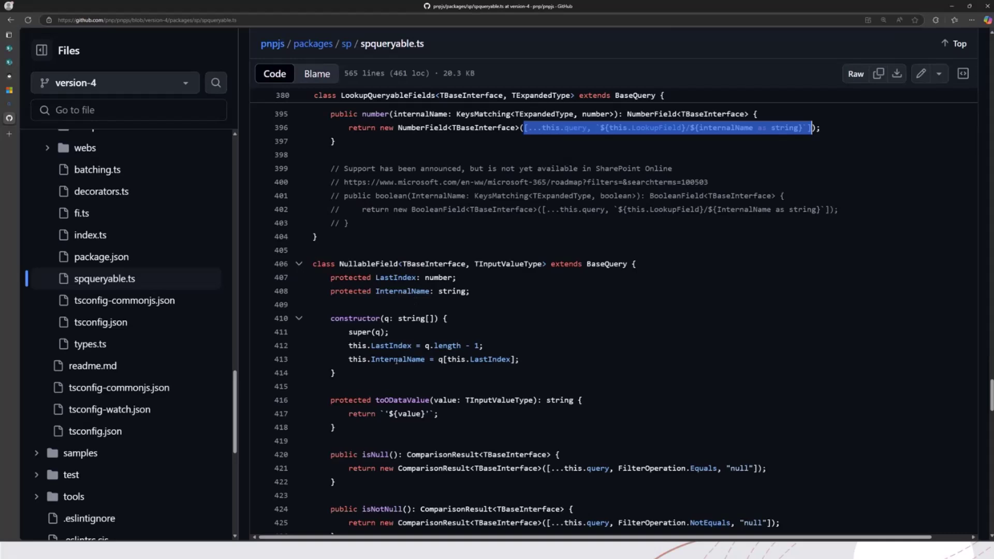
scroll(377, 324, "down", 2)
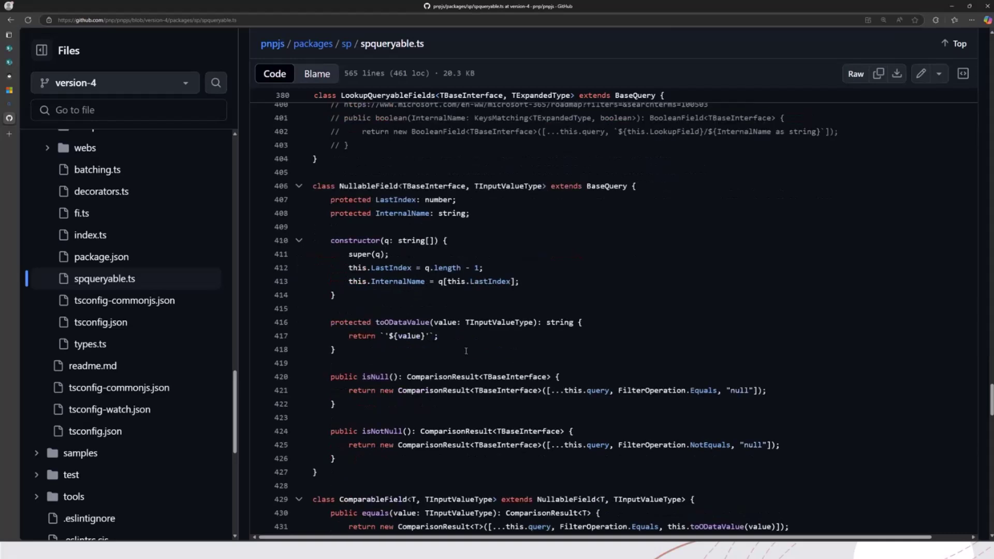
scroll(474, 350, "down", 2)
scroll(473, 350, "down", 2)
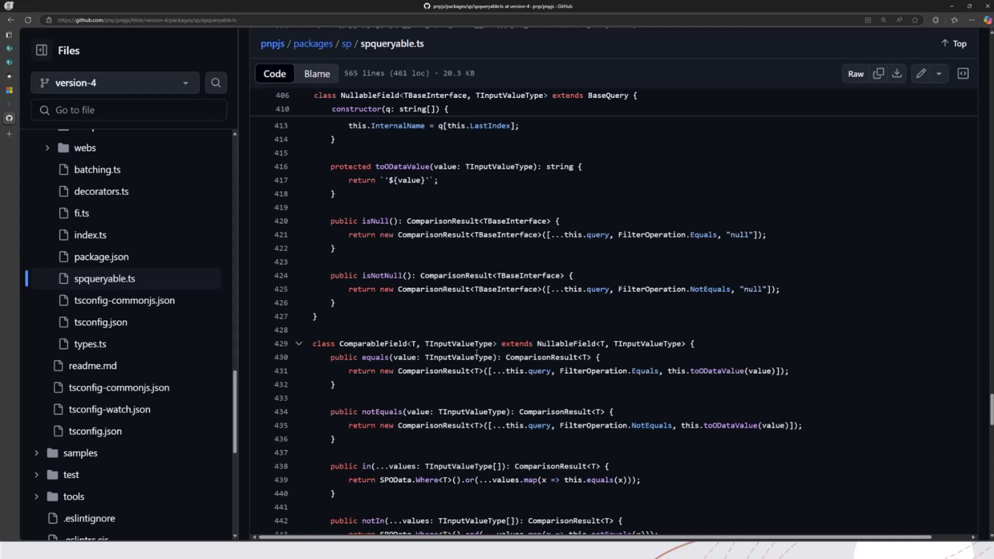
scroll(475, 353, "down", 3)
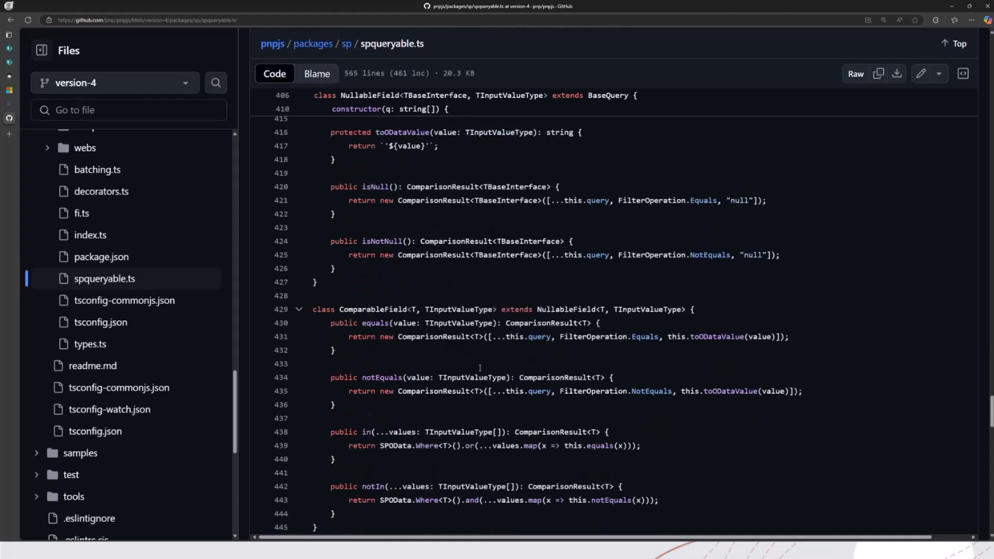
scroll(466, 373, "down", 3)
scroll(459, 382, "down", 3)
scroll(453, 392, "down", 3)
scroll(453, 392, "down", 2)
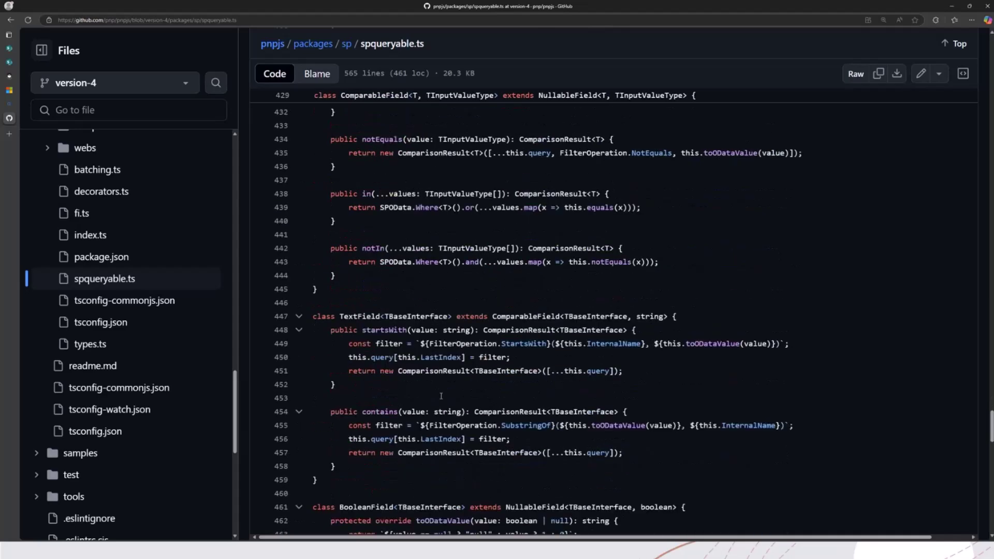
left_click_drag(425, 345, 549, 345)
left_click(549, 345)
left_click_drag(658, 344, 775, 344)
left_click(781, 344)
double_click(755, 345)
left_click(773, 319)
scroll(756, 317, "down", 2)
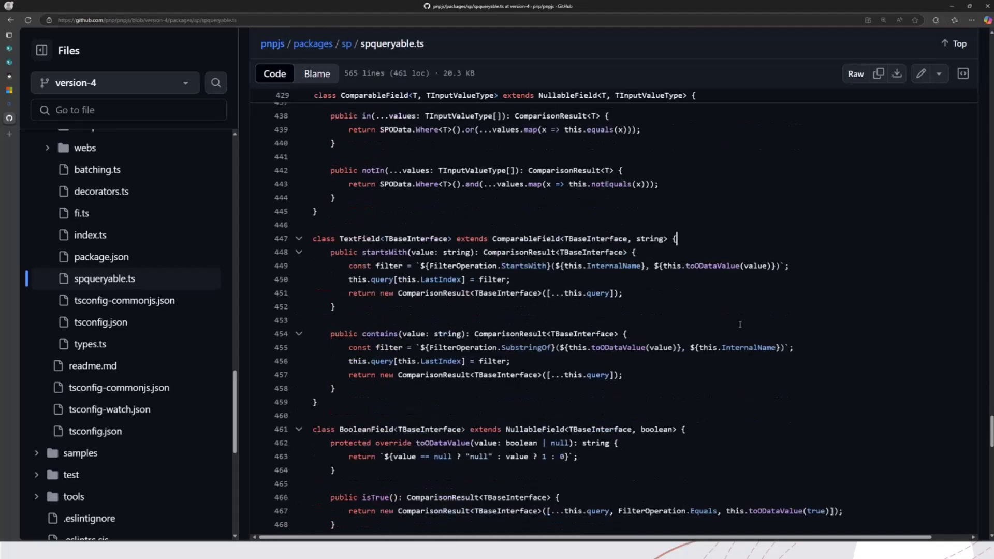
scroll(740, 325, "down", 3)
scroll(739, 324, "down", 3)
scroll(699, 374, "down", 3)
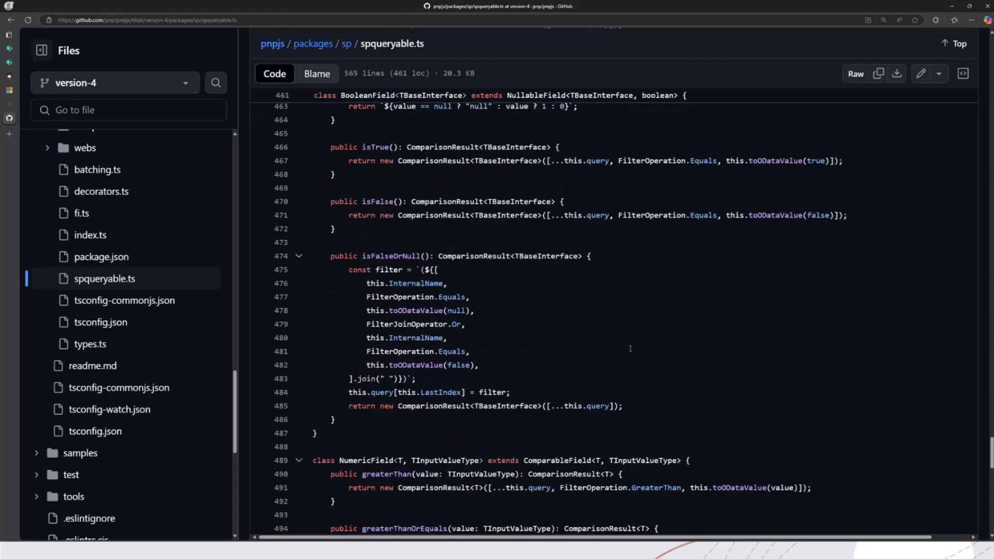
scroll(630, 350, "down", 1)
left_click_drag(363, 216, 424, 217)
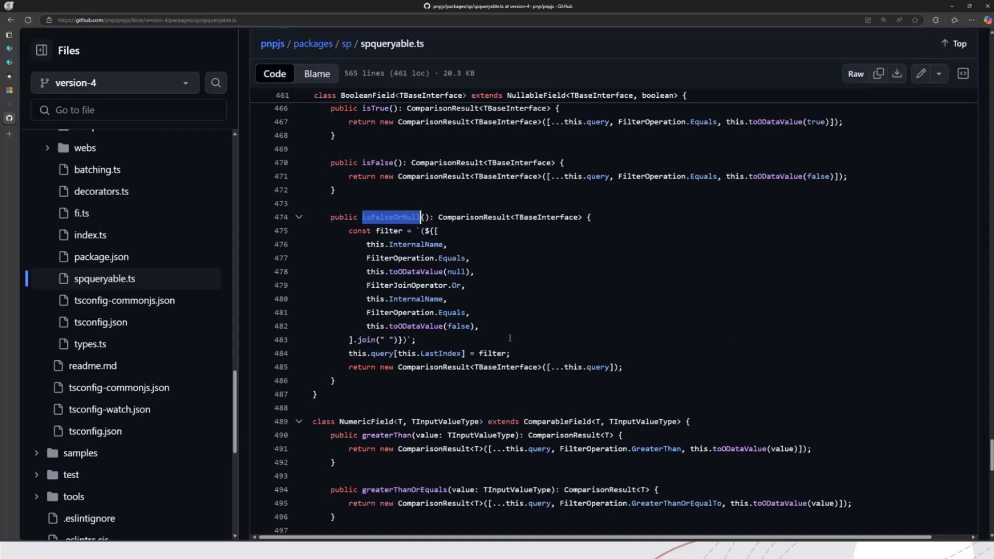
scroll(509, 340, "down", 1)
scroll(510, 346, "down", 3)
scroll(510, 353, "down", 2)
scroll(510, 355, "down", 2)
scroll(505, 349, "down", 2)
scroll(496, 346, "down", 2)
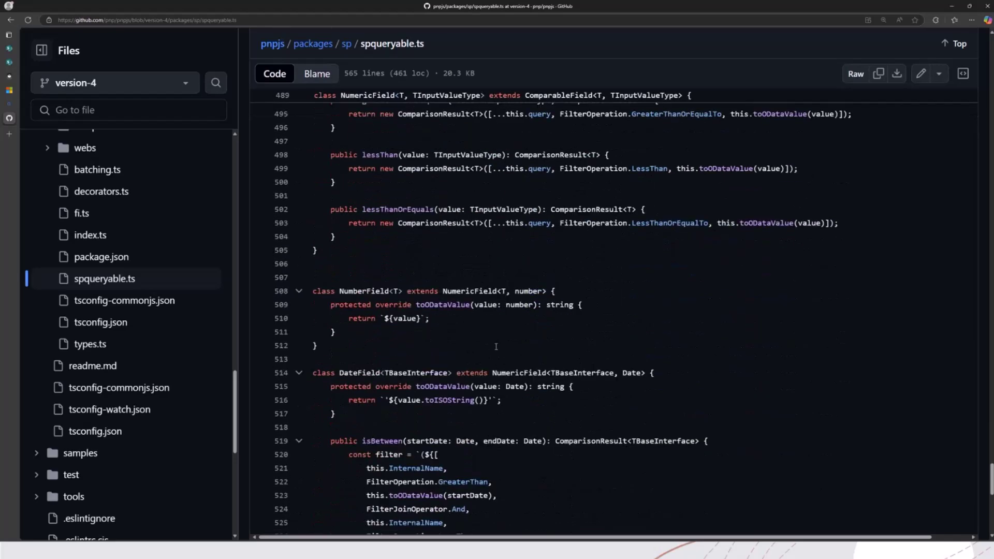
scroll(497, 347, "down", 2)
scroll(497, 350, "down", 2)
scroll(499, 365, "down", 1)
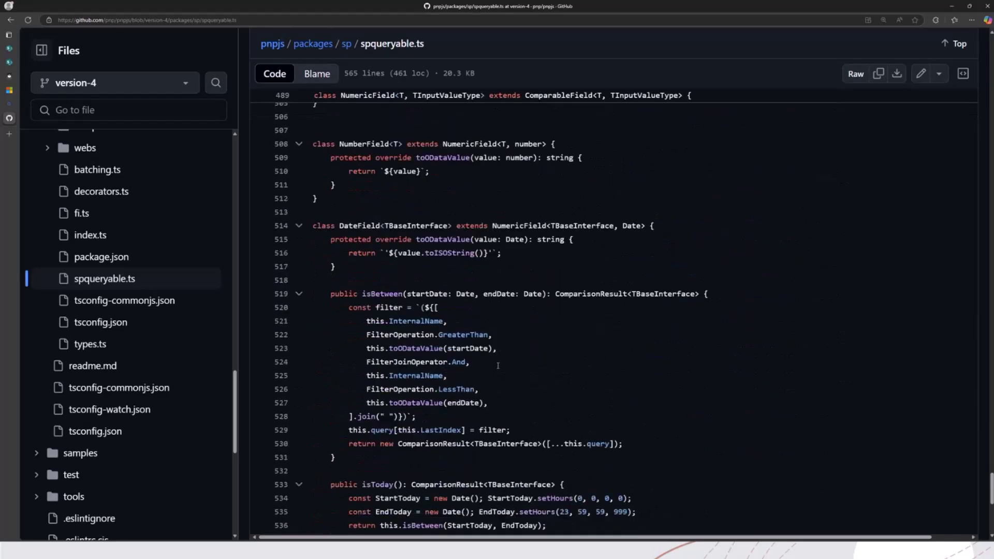
scroll(499, 365, "down", 1)
scroll(501, 372, "down", 2)
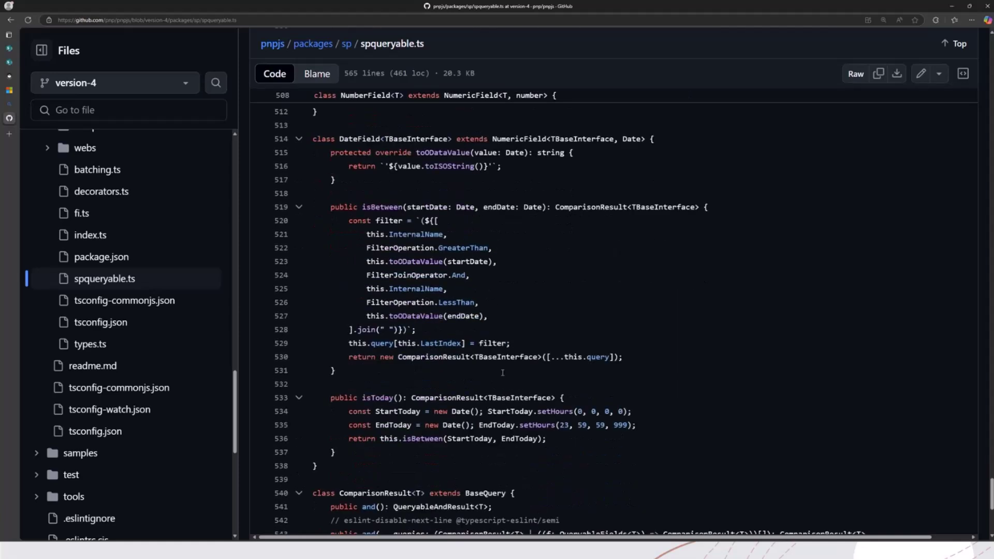
scroll(503, 374, "down", 1)
mouse_move(372, 359)
left_mouse_down()
mouse_move(660, 387)
mouse_move(344, 374)
left_mouse_up()
Step: Highlight the StartToday and EndToday lines and review all EndToday references in spqueryable.ts
left_click(637, 387)
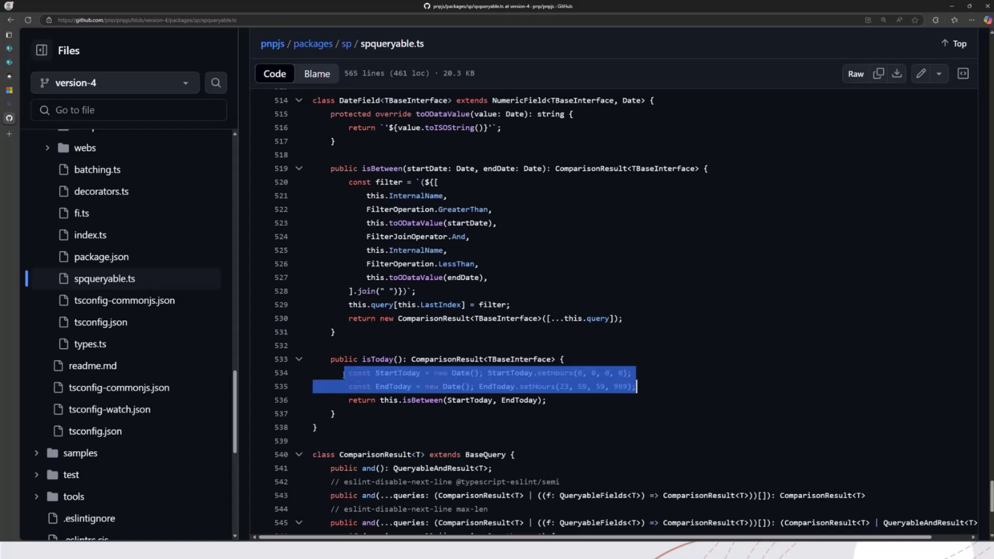
left_click(397, 386)
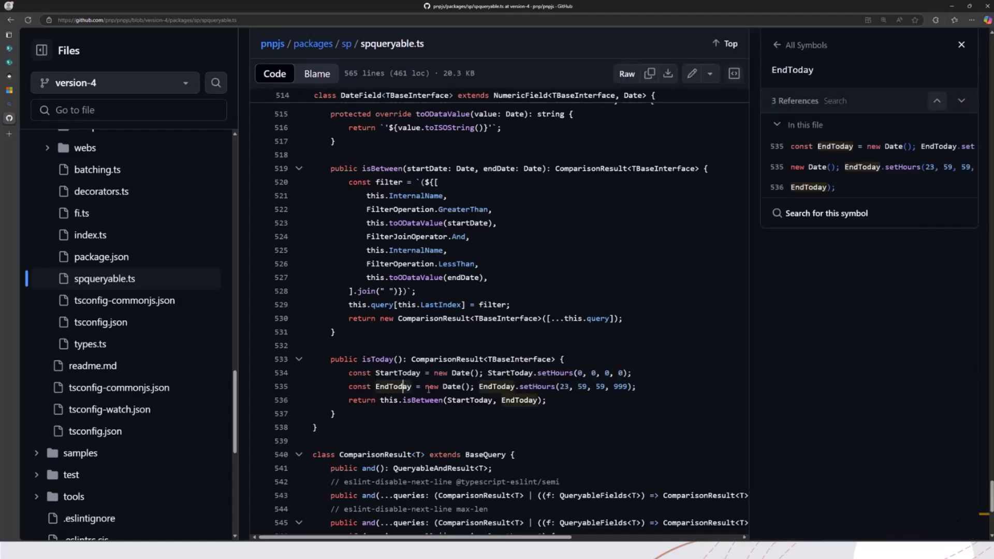
left_click(962, 45)
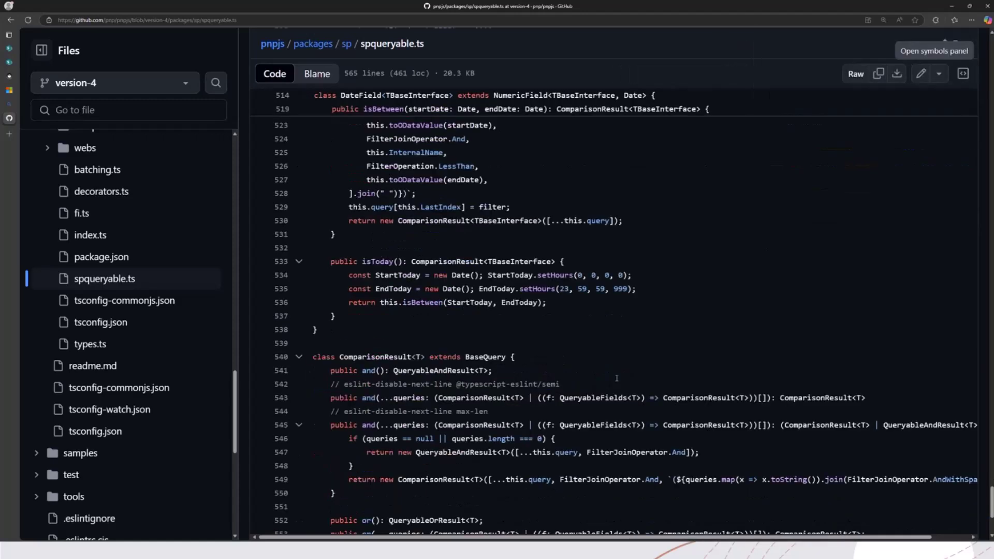
scroll(616, 379, "down", 1)
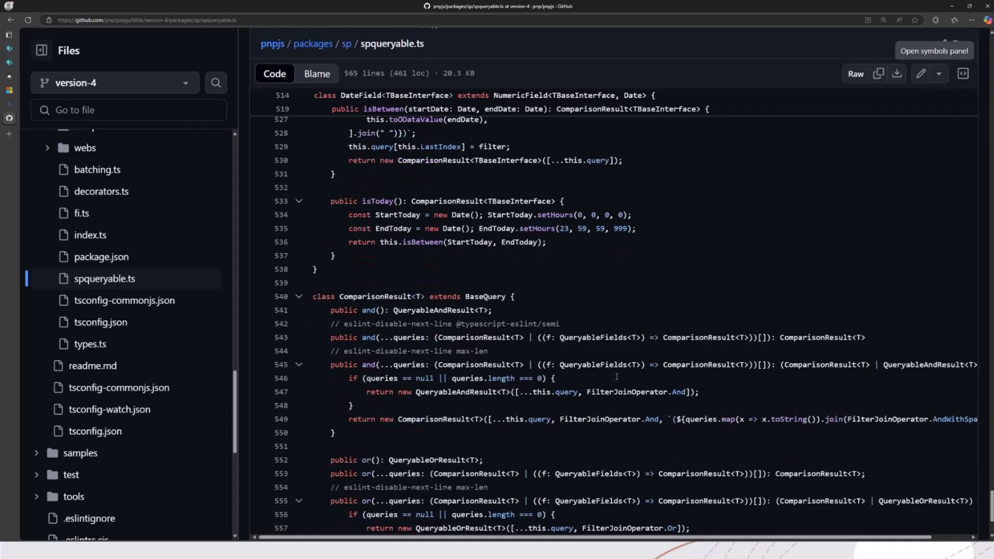
scroll(624, 366, "down", 3)
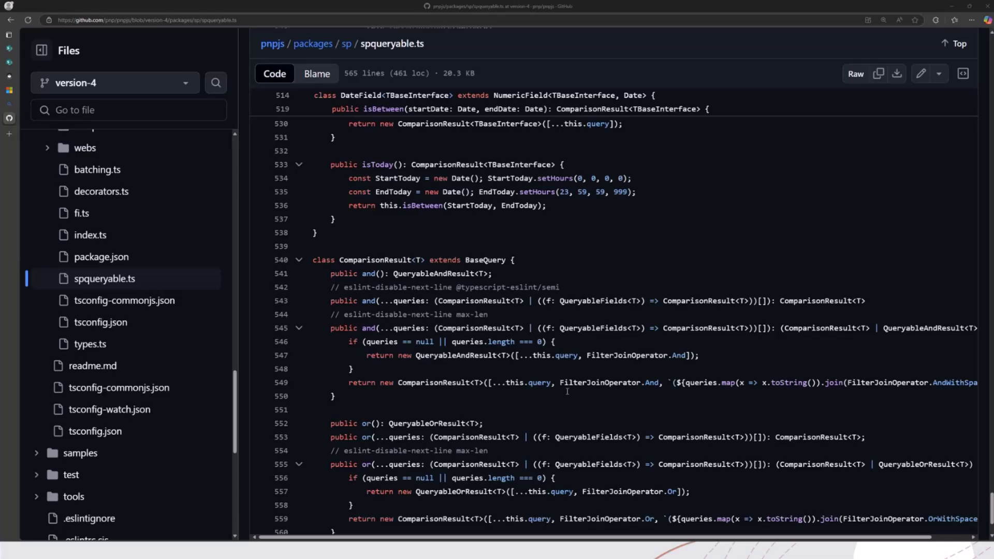
scroll(568, 392, "down", 3)
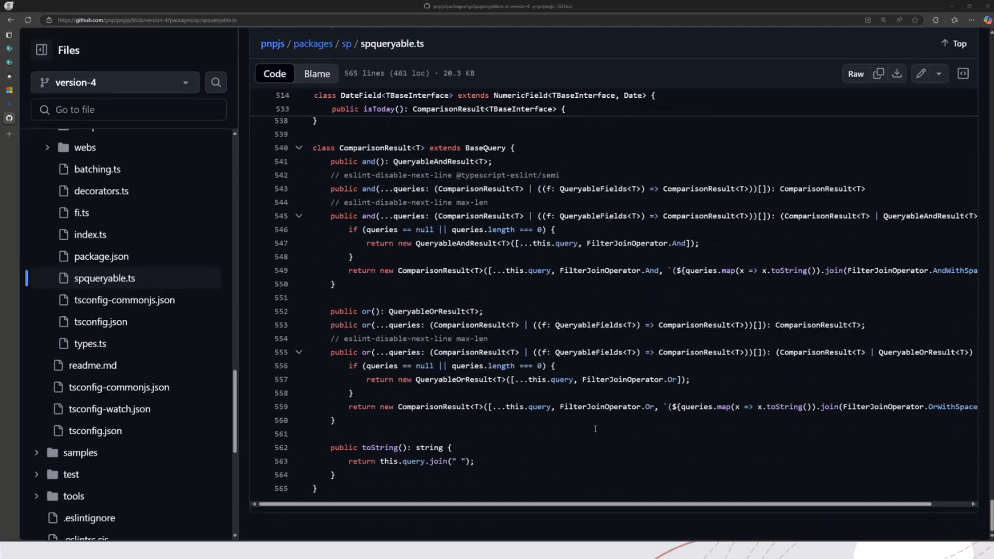
scroll(596, 428, "up", 3)
scroll(595, 428, "down", 2)
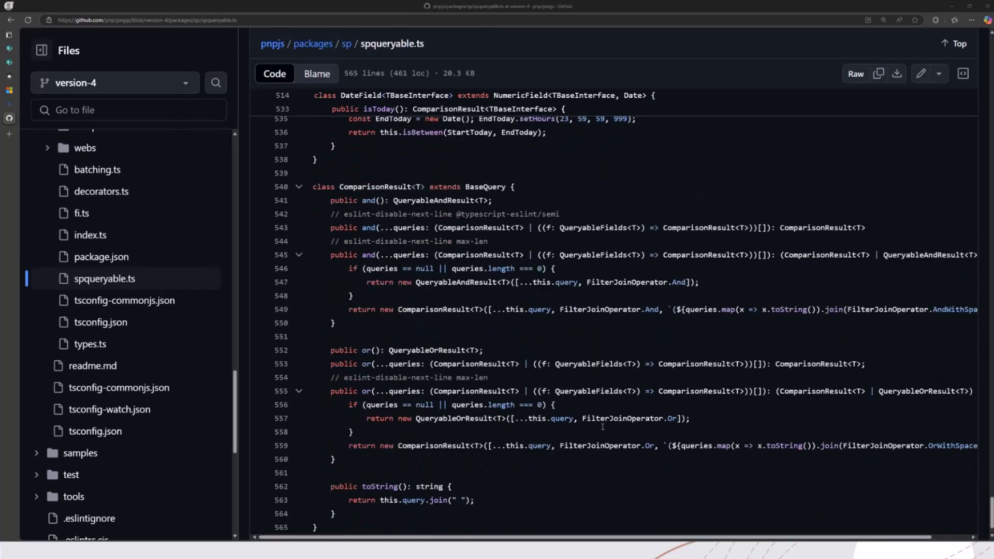
scroll(604, 428, "down", 2)
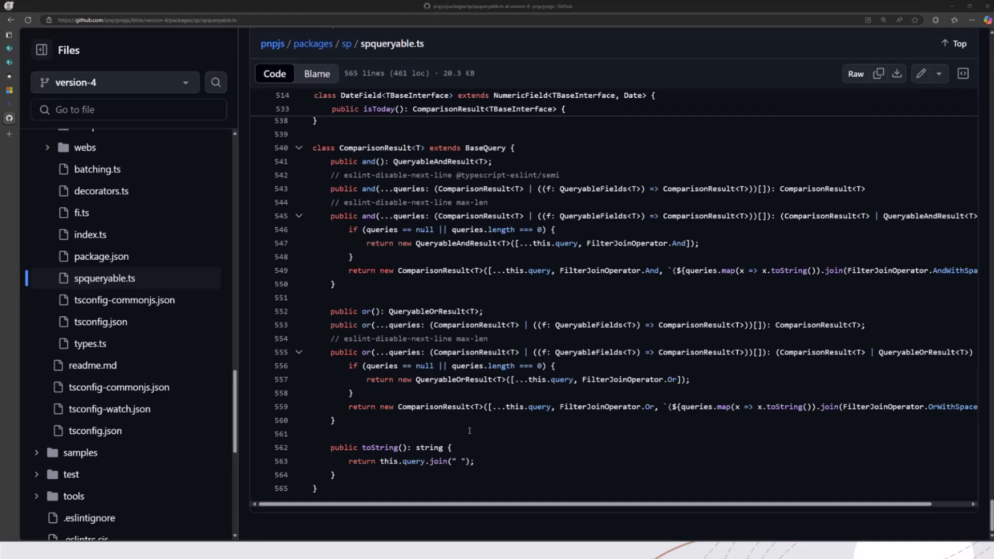
Step: Search Bing for camljs in a new tab and open andrei-markeev's camljs repository
key("ctrl+t")
type("camljs")
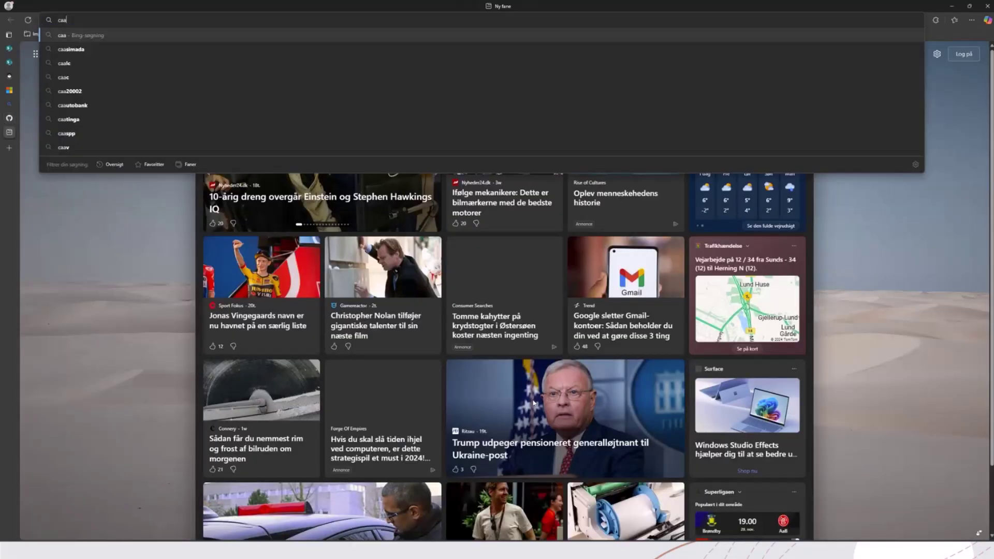
key("Return")
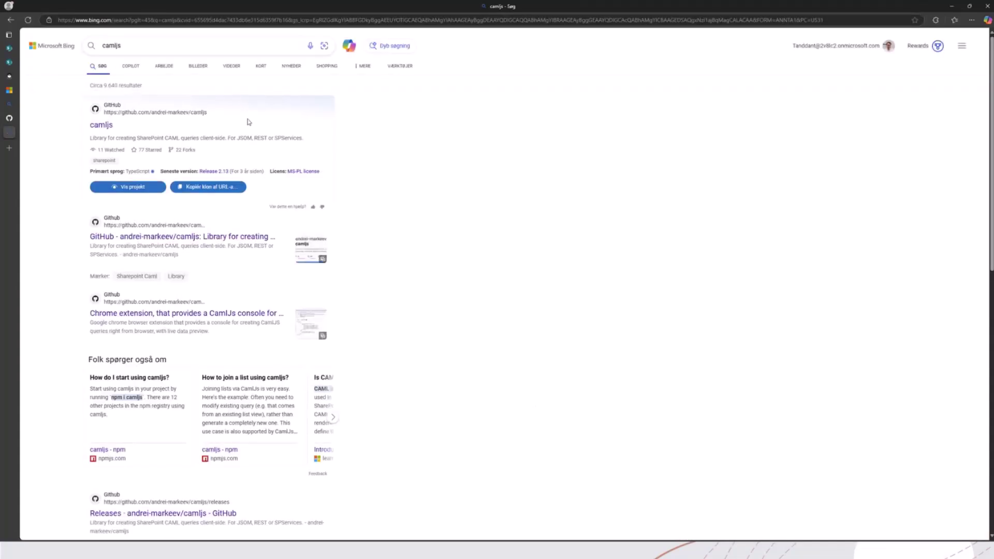
left_click(101, 129)
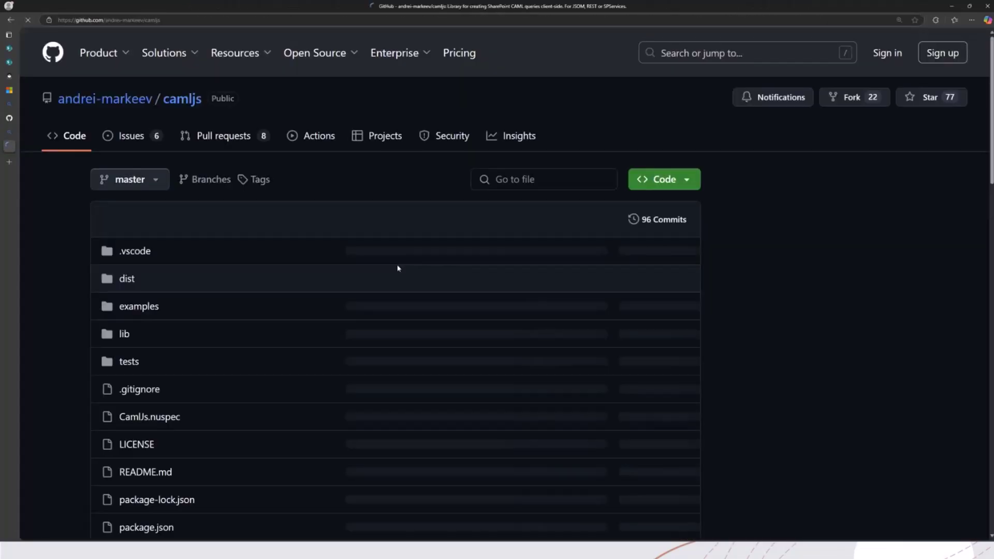
scroll(470, 294, "down", 5)
scroll(469, 293, "down", 3)
scroll(469, 294, "down", 3)
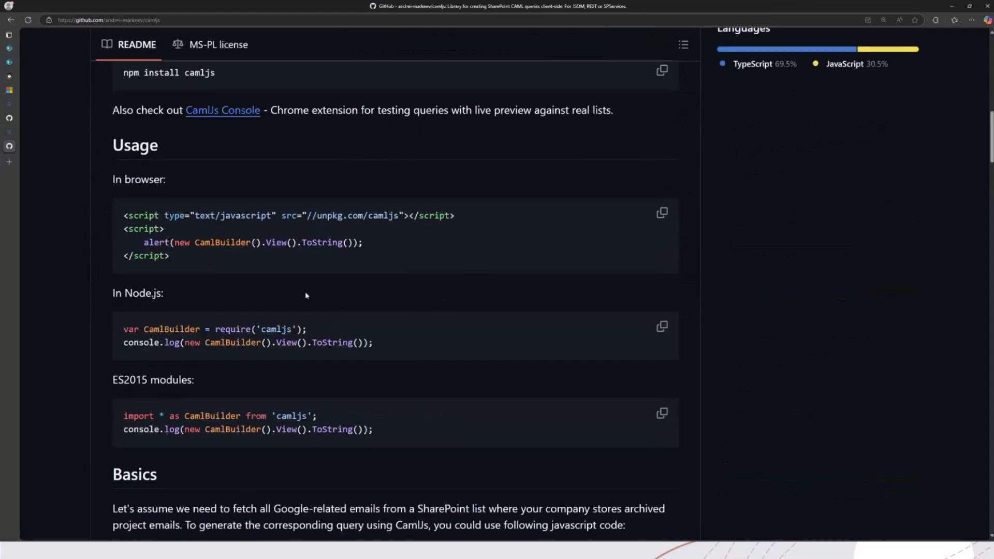
scroll(312, 294, "down", 1)
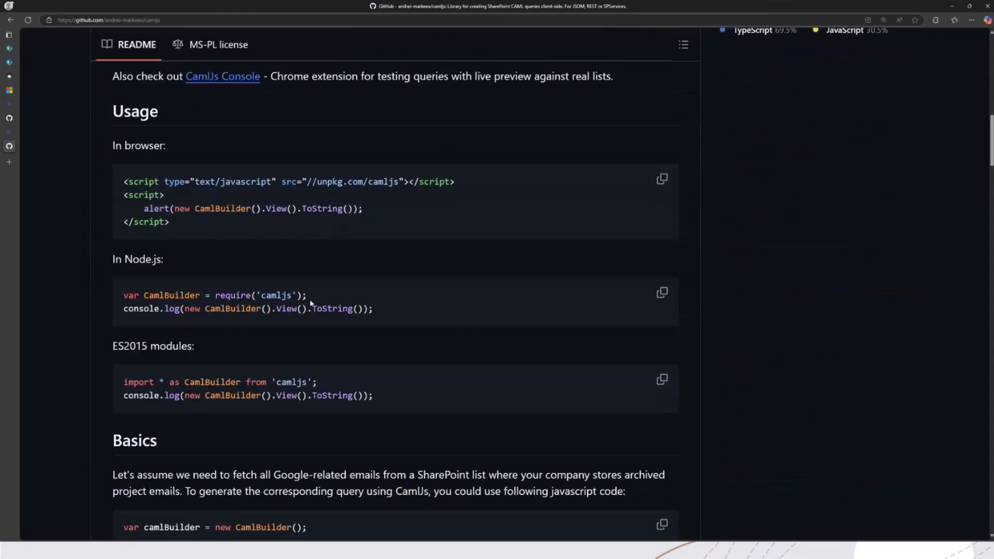
scroll(312, 301, "down", 2)
scroll(311, 302, "down", 2)
scroll(349, 311, "down", 3)
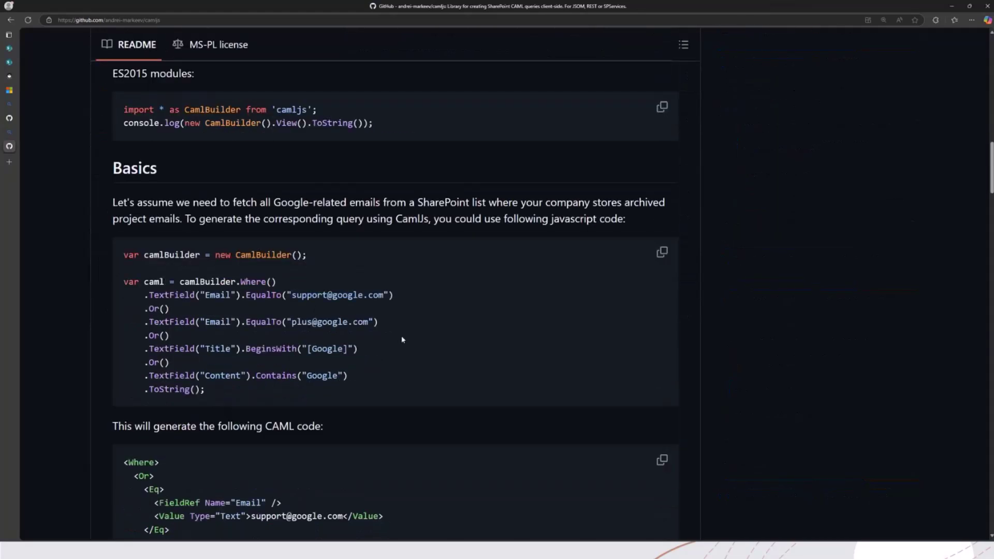
left_click_drag(138, 289, 389, 386)
left_click_drag(211, 390, 123, 280)
left_click(633, 397)
scroll(510, 374, "down", 1)
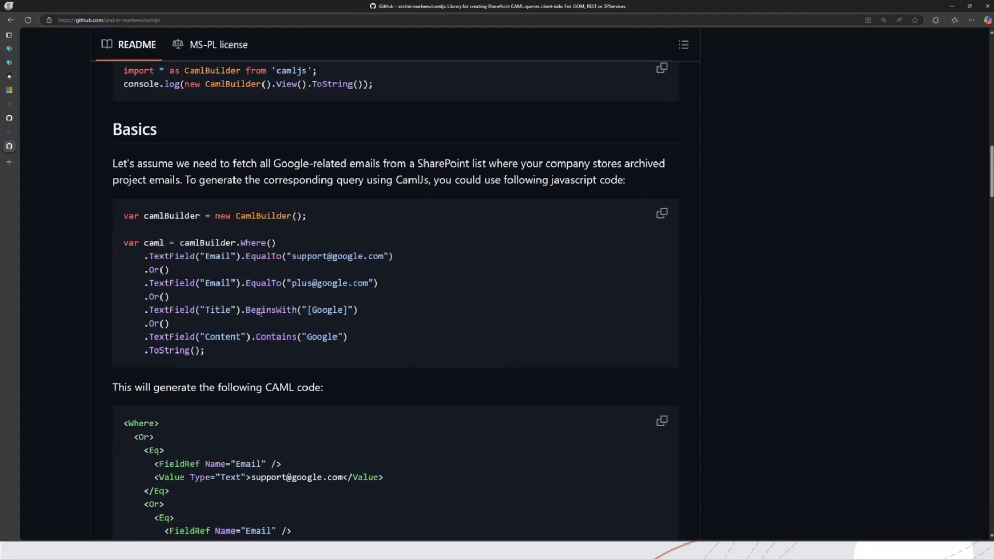
left_click_drag(141, 257, 378, 345)
left_click(433, 367)
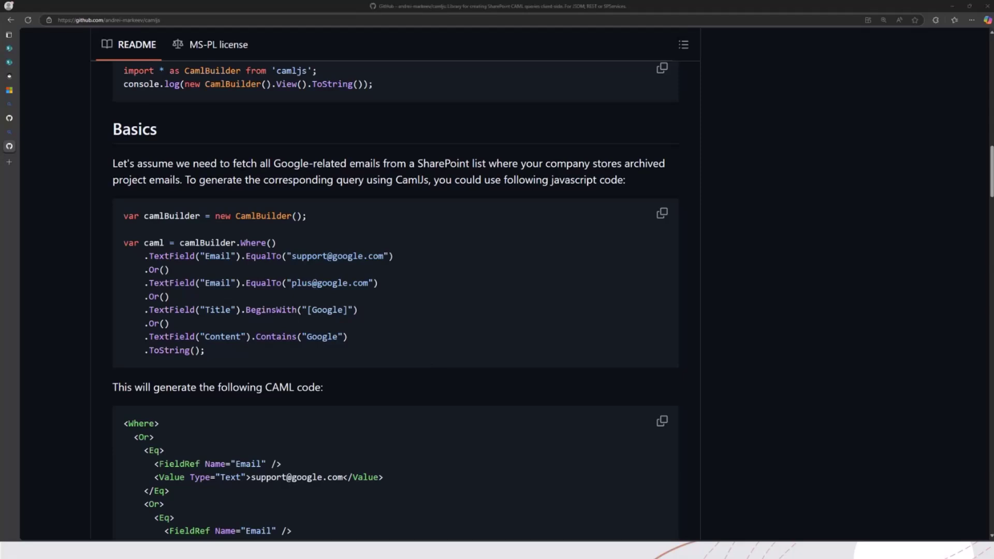
scroll(482, 369, "down", 3)
scroll(482, 369, "down", 2)
scroll(470, 384, "down", 1)
scroll(482, 385, "down", 3)
scroll(487, 391, "down", 2)
scroll(487, 392, "down", 2)
scroll(487, 391, "down", 2)
scroll(486, 389, "down", 1)
scroll(487, 389, "down", 1)
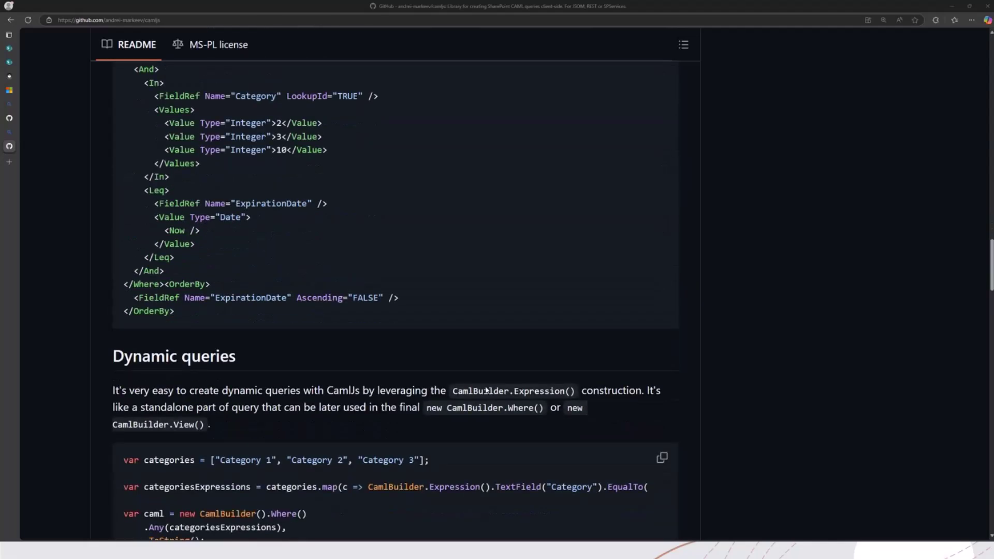
scroll(487, 391, "down", 1)
scroll(496, 395, "down", 1)
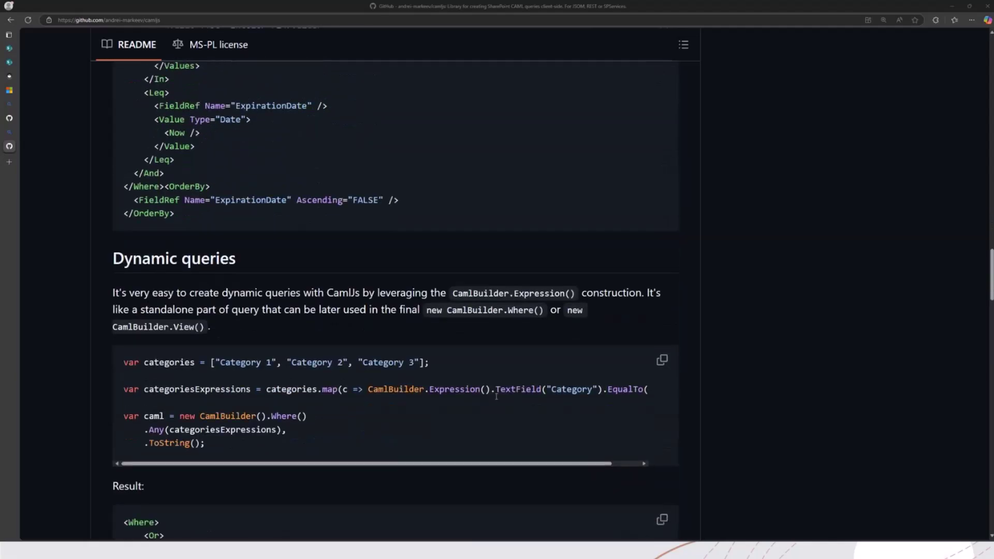
scroll(497, 393, "down", 1)
scroll(501, 399, "down", 1)
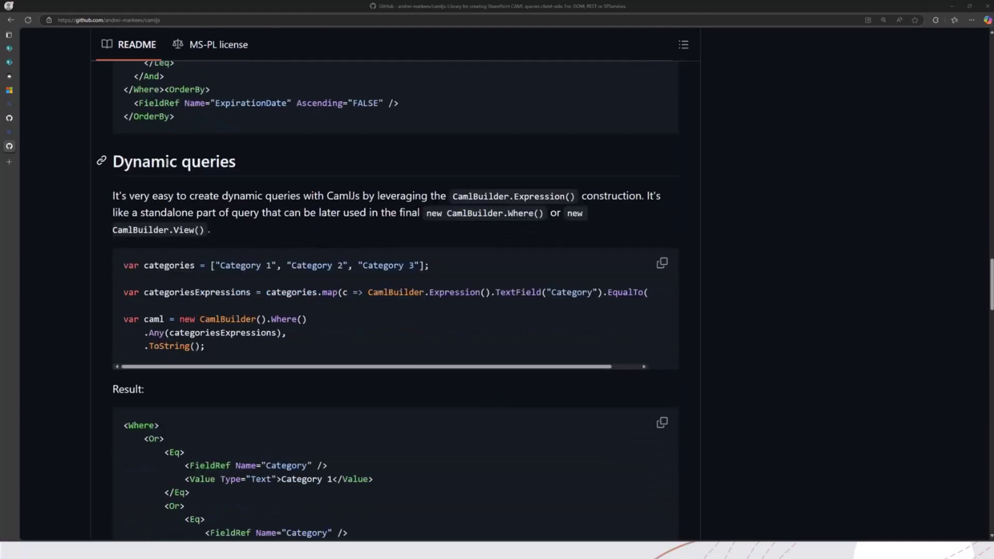